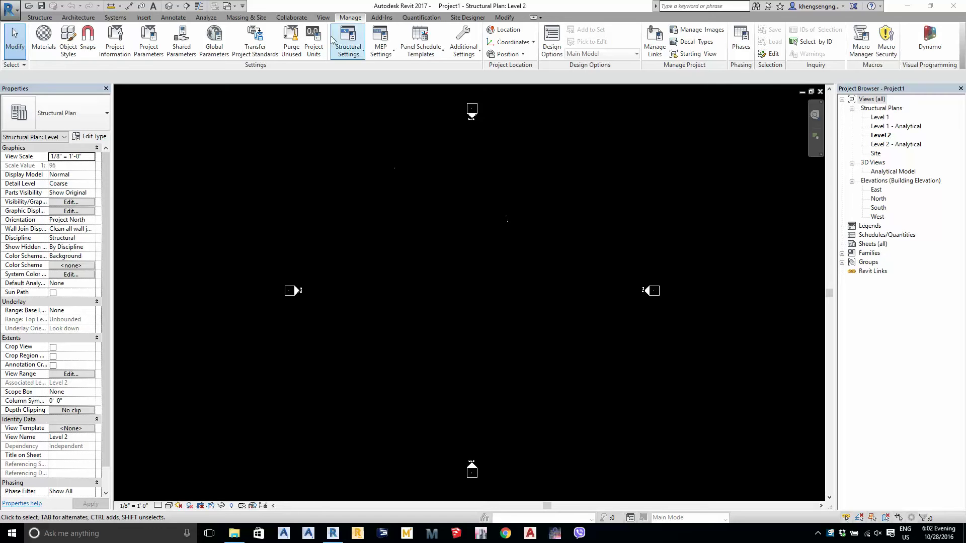
Open the Project Units dialog with the UN shortcut, then close it again
{"action": "left_click", "coordinate": [343, 20]}
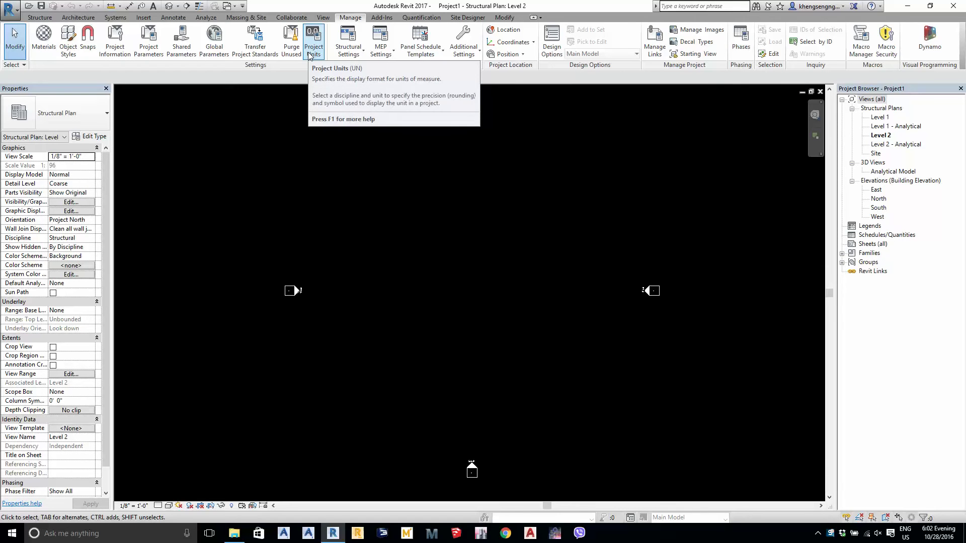
{"action": "key", "text": "u"}
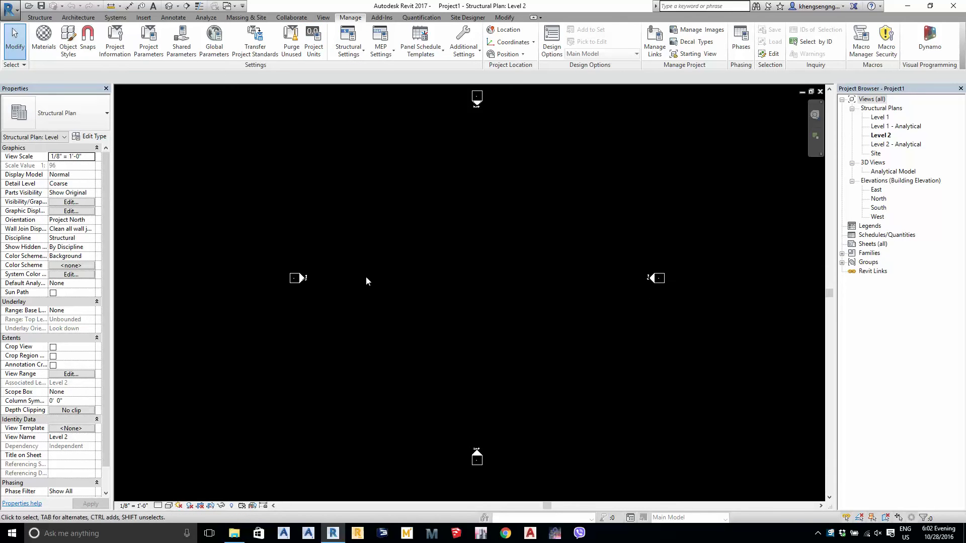
{"action": "key", "text": "n"}
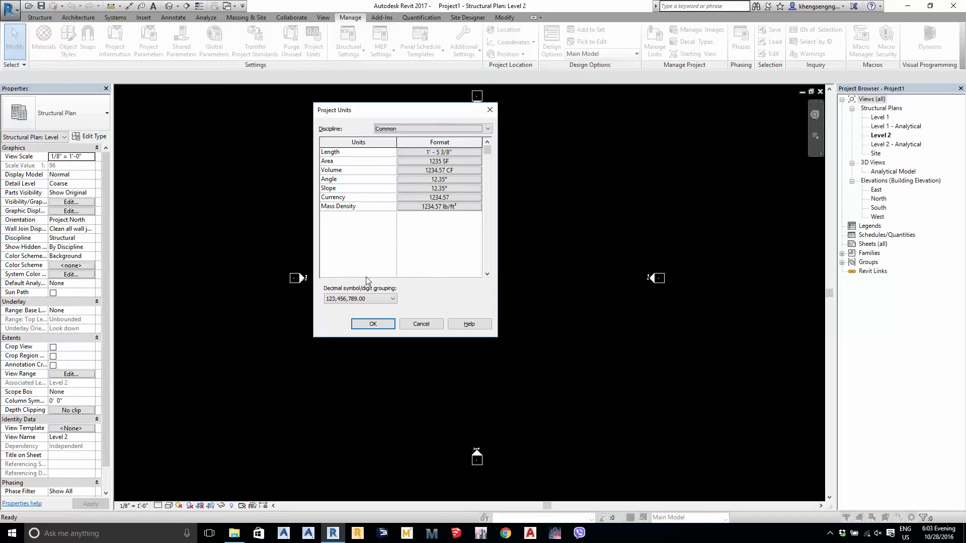
{"action": "key", "text": "Return"}
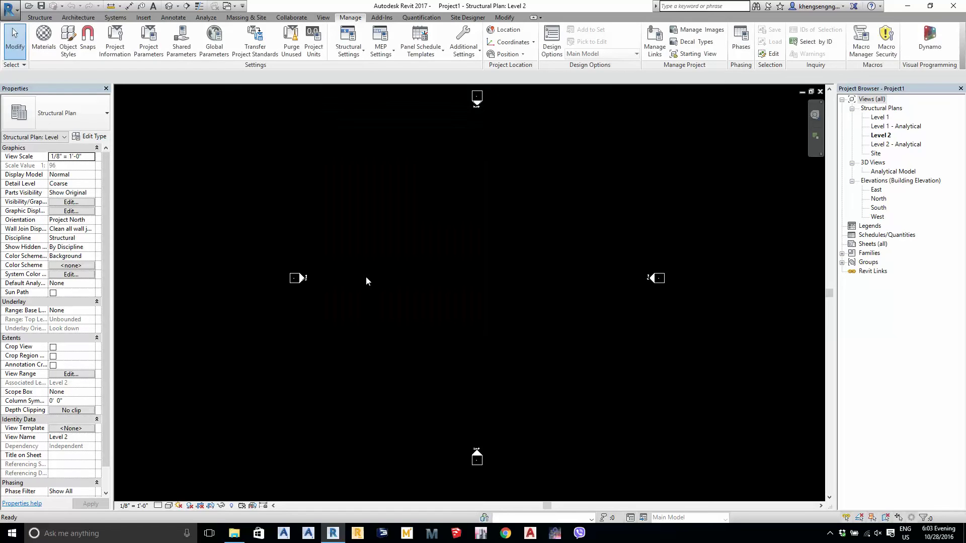
{"action": "key", "text": "u"}
{"action": "key", "text": "n"}
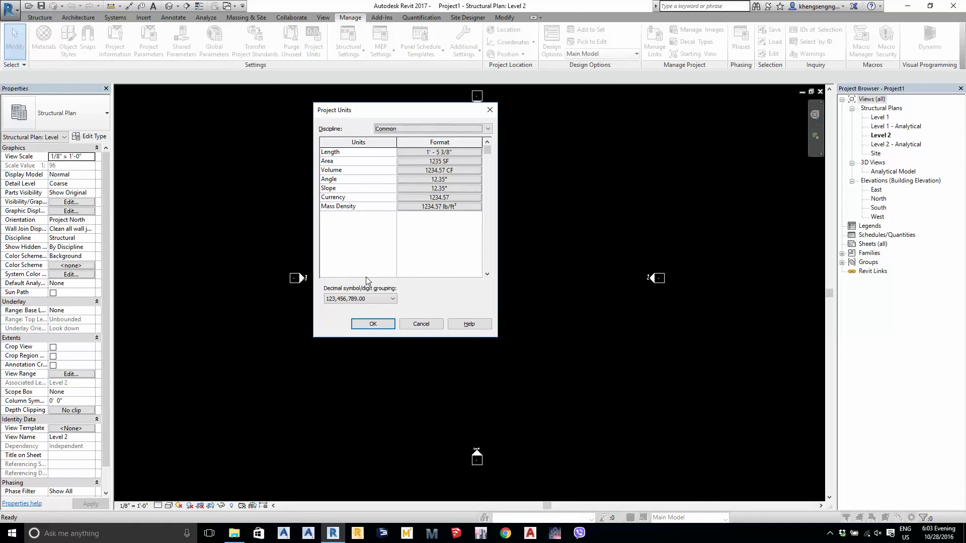
{"action": "key", "text": "Return"}
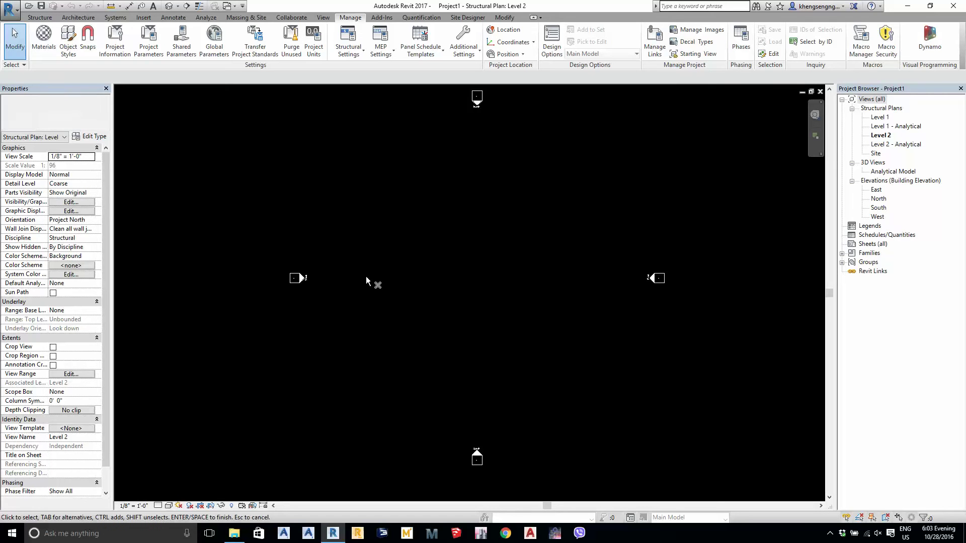
Cancel the accidental delete command and reopen Project Units with UN
{"action": "key", "text": "d"}
{"action": "key", "text": "e"}
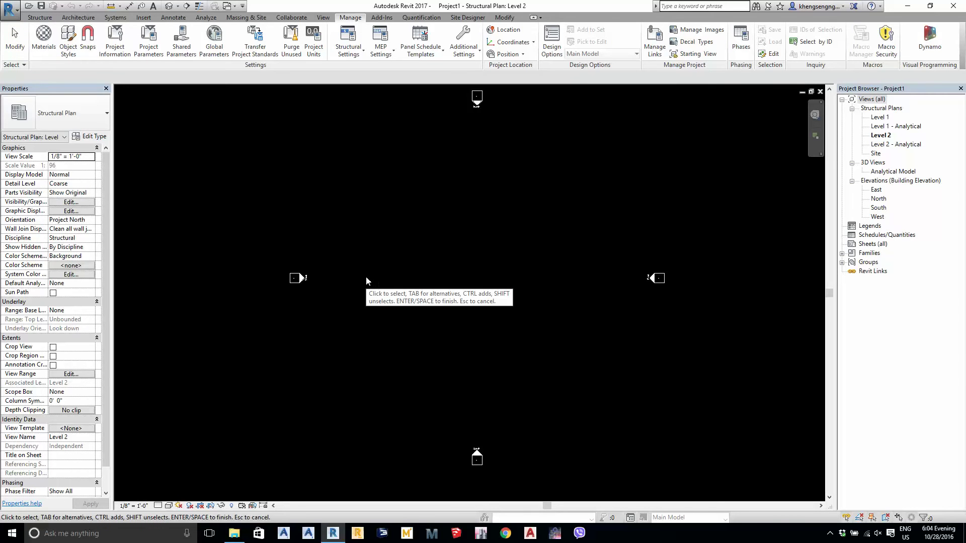
{"action": "key", "text": "Escape"}
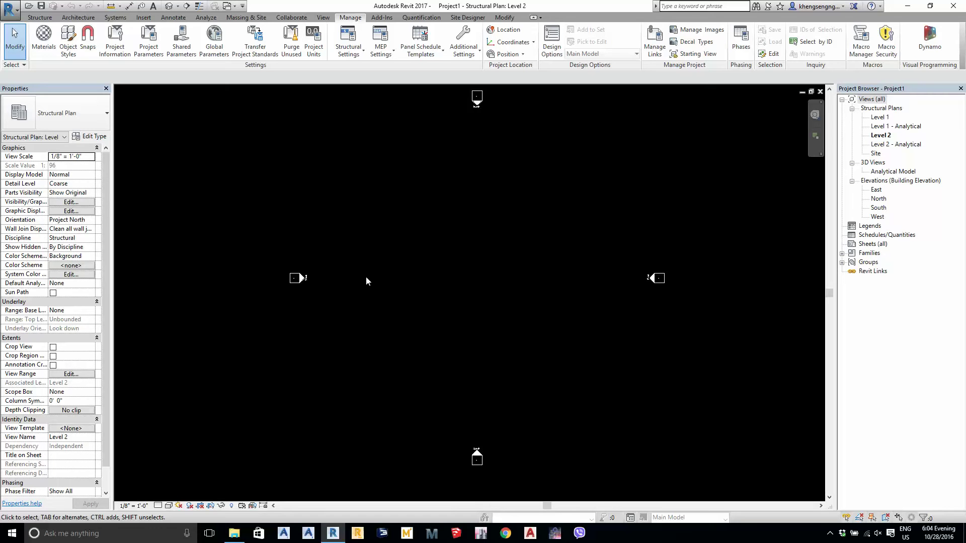
{"action": "key", "text": "u"}
{"action": "key", "text": "n"}
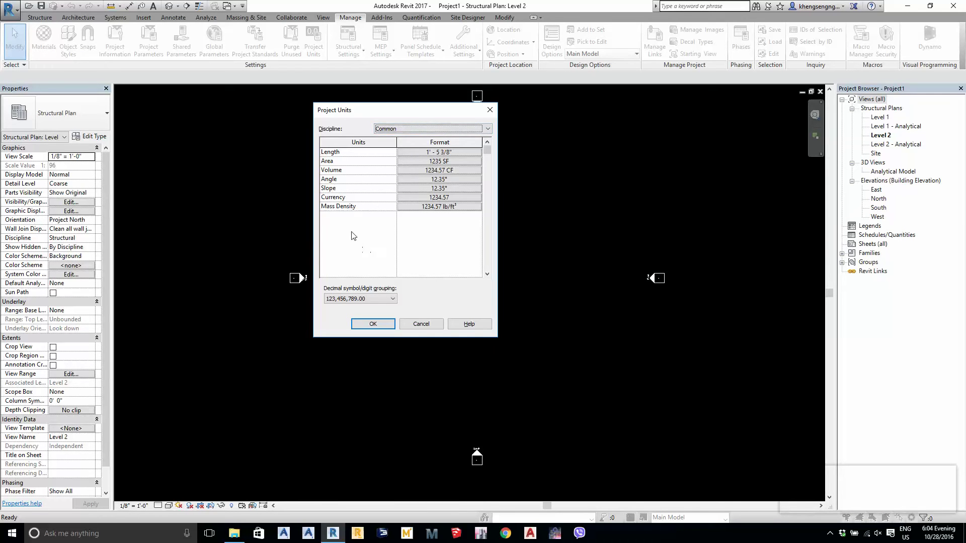
Keep the Common discipline and bring up the Length format settings
{"action": "left_click", "coordinate": [420, 132]}
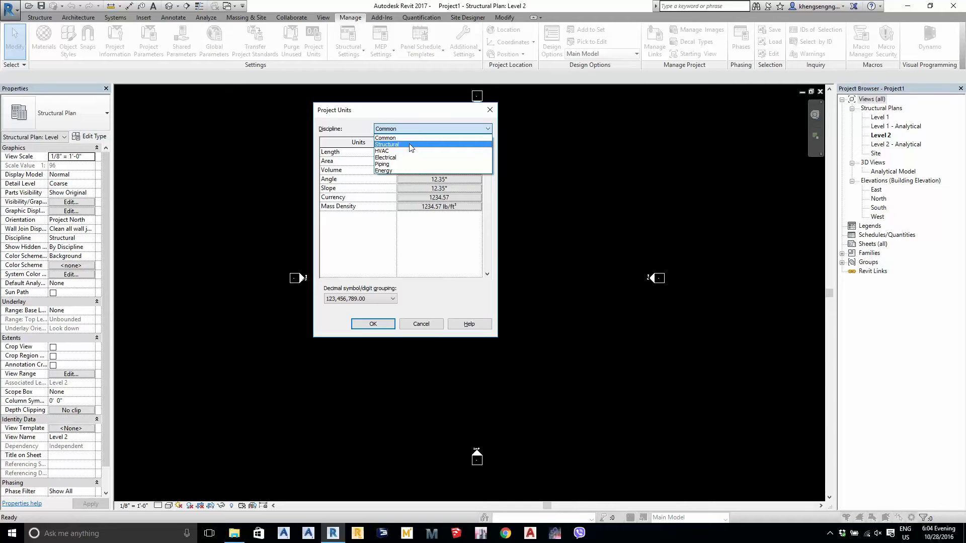
{"action": "left_click", "coordinate": [401, 138]}
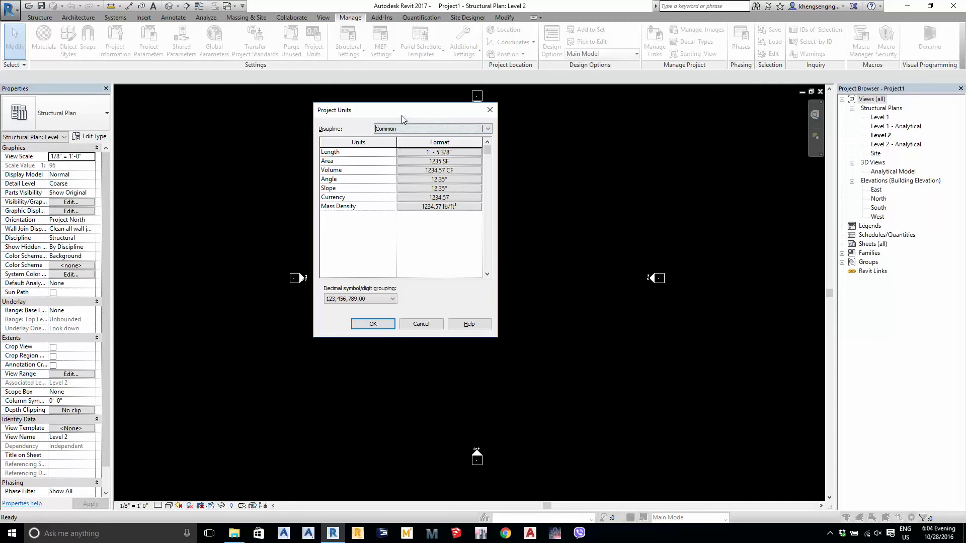
{"action": "left_click_drag", "start_coordinate": [401, 115], "coordinate": [454, 118]}
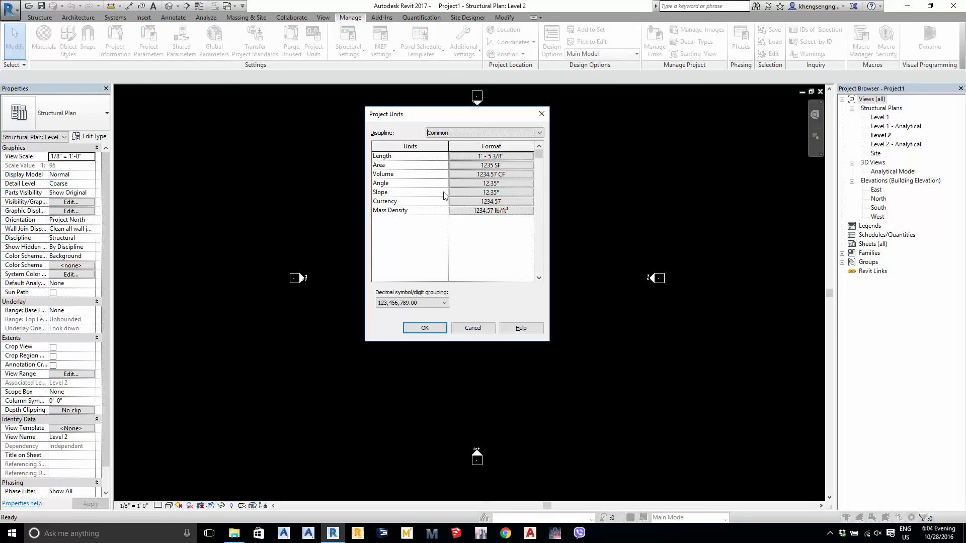
{"action": "left_click", "coordinate": [471, 157]}
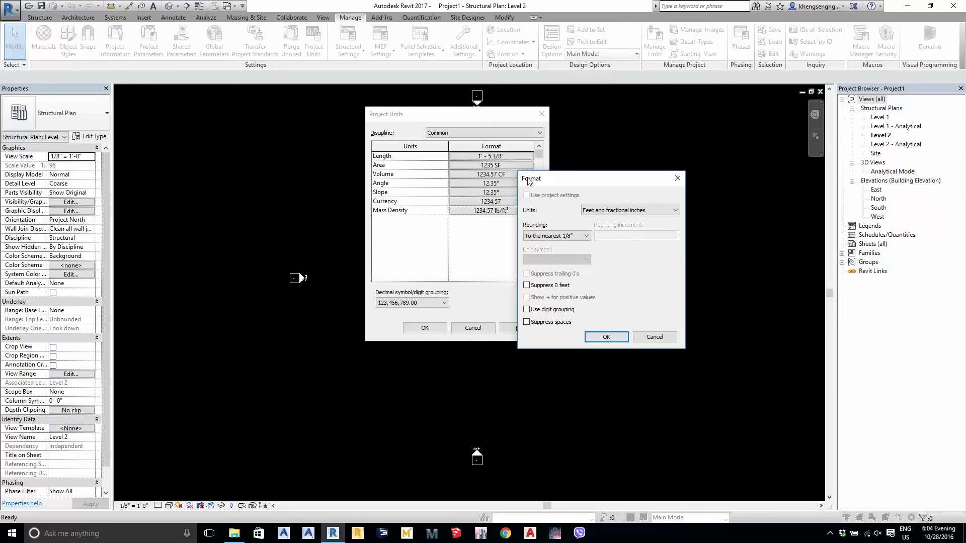
Change the Length units to Meters
{"action": "left_click_drag", "start_coordinate": [529, 180], "coordinate": [501, 174]}
{"action": "left_click", "coordinate": [649, 172]}
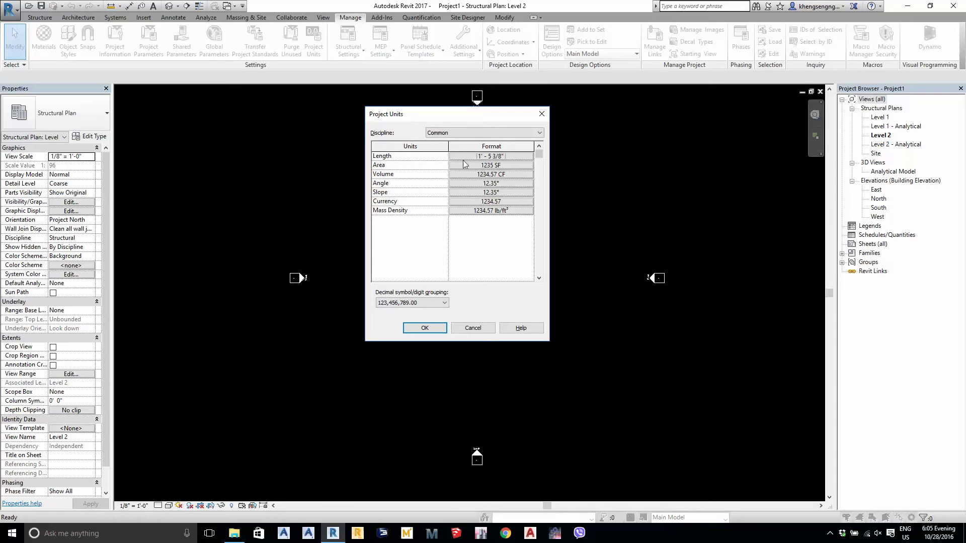
{"action": "left_click", "coordinate": [497, 156]}
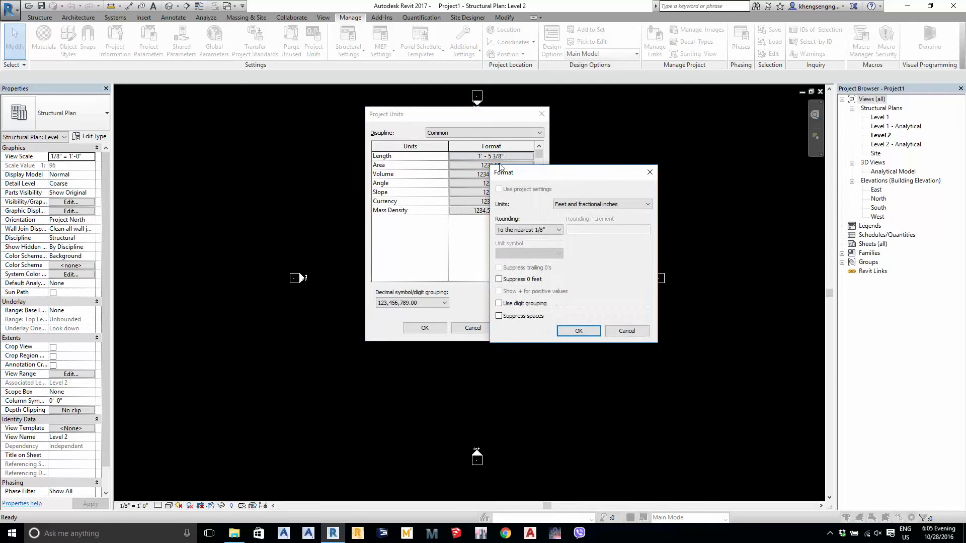
{"action": "mouse_move", "coordinate": [512, 171]}
{"action": "left_mouse_down"}
{"action": "mouse_move", "coordinate": [430, 101]}
{"action": "mouse_move", "coordinate": [444, 124]}
{"action": "left_mouse_up"}
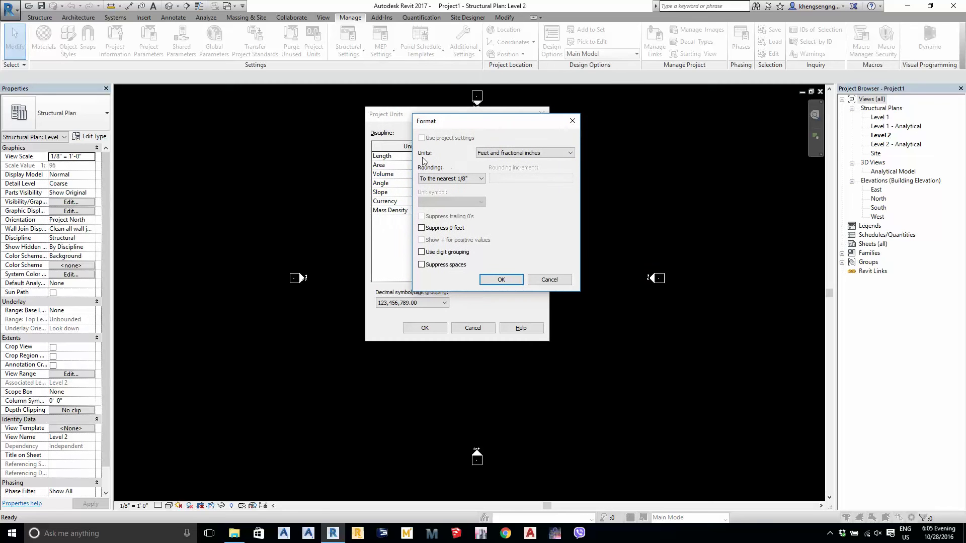
{"action": "left_click", "coordinate": [483, 154]}
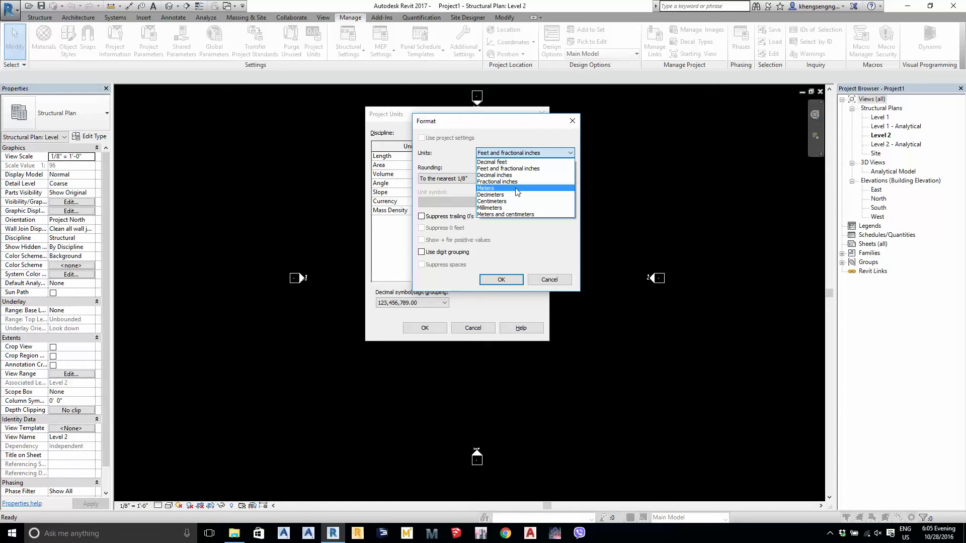
{"action": "left_click", "coordinate": [515, 189]}
{"action": "mouse_move", "coordinate": [471, 125]}
{"action": "left_mouse_down"}
{"action": "mouse_move", "coordinate": [581, 149]}
{"action": "mouse_move", "coordinate": [621, 116]}
{"action": "left_mouse_up"}
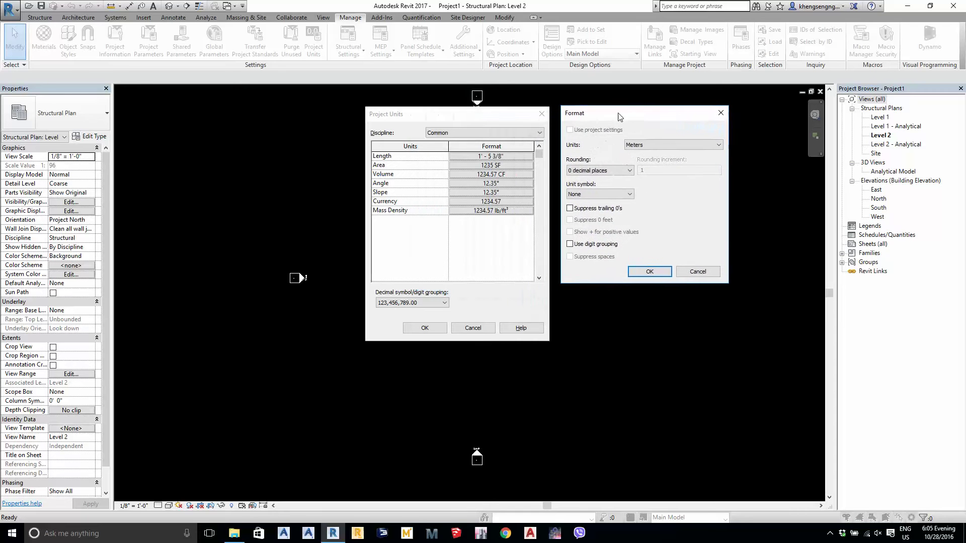
Round Length to 3 decimal places, leave the unit symbol as None, and confirm
{"action": "left_click", "coordinate": [594, 171]}
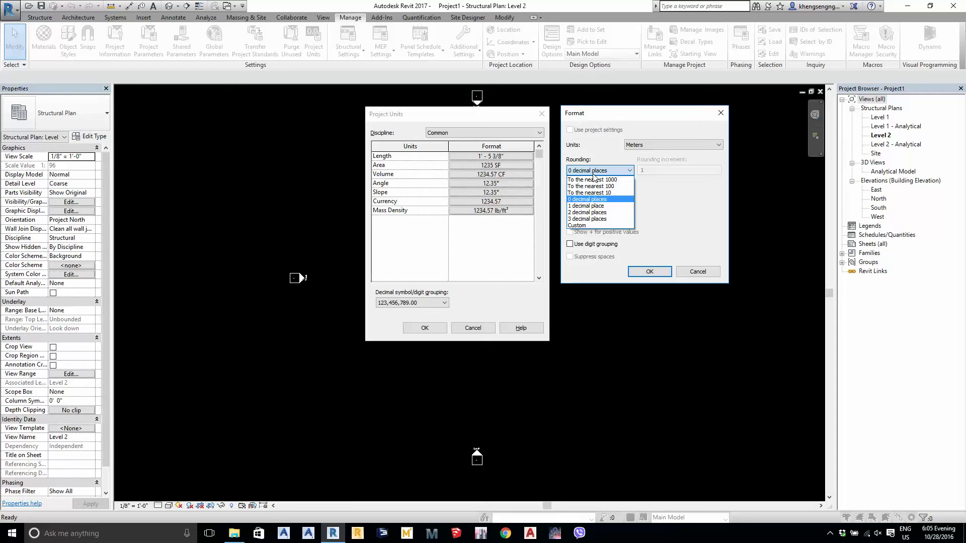
{"action": "left_click", "coordinate": [585, 219]}
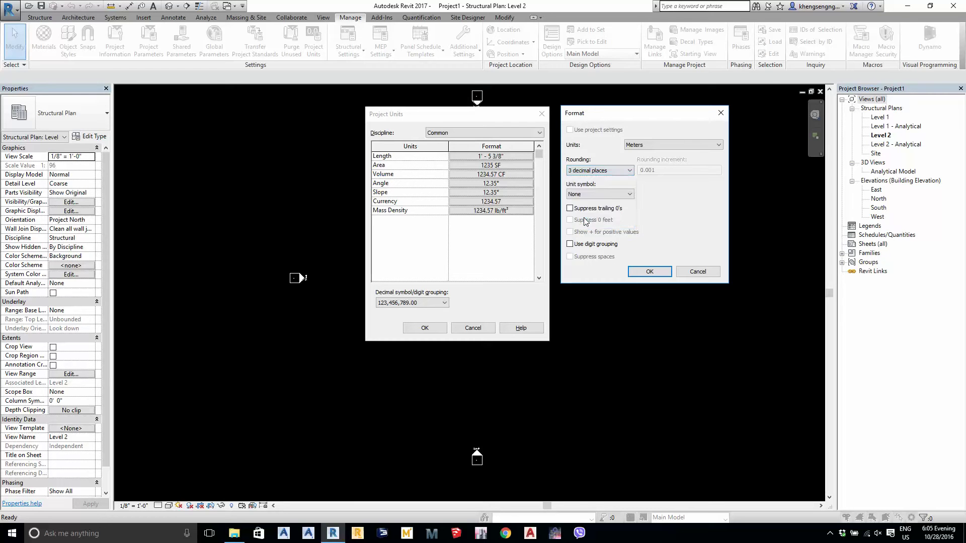
{"action": "left_click", "coordinate": [592, 171]}
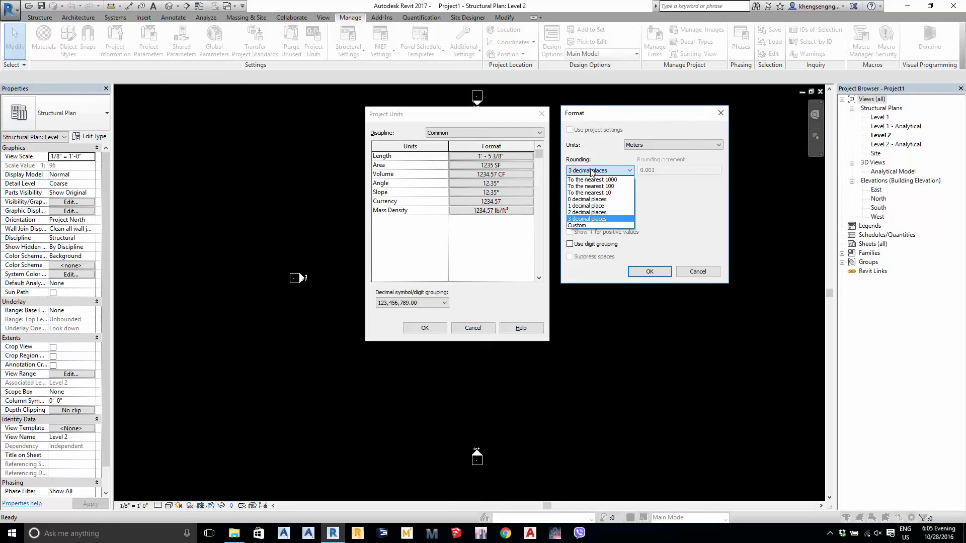
{"action": "left_click", "coordinate": [593, 225]}
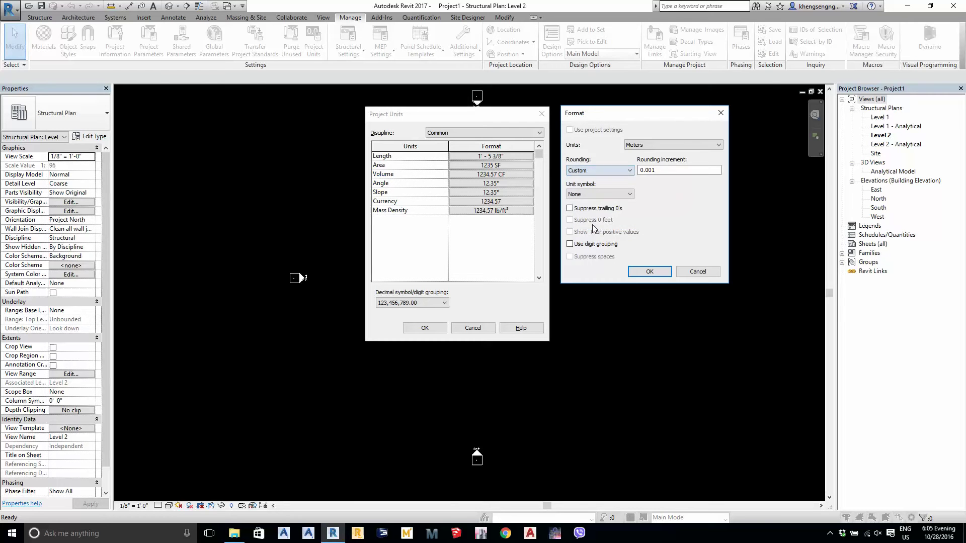
{"action": "double_click", "coordinate": [654, 170]}
{"action": "left_click", "coordinate": [654, 170]}
{"action": "left_click", "coordinate": [599, 171]}
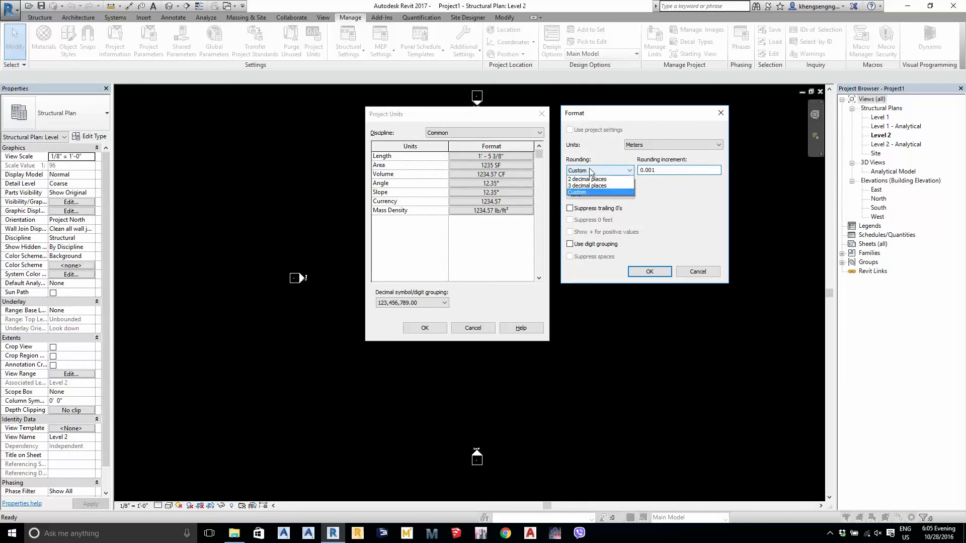
{"action": "left_click", "coordinate": [600, 218]}
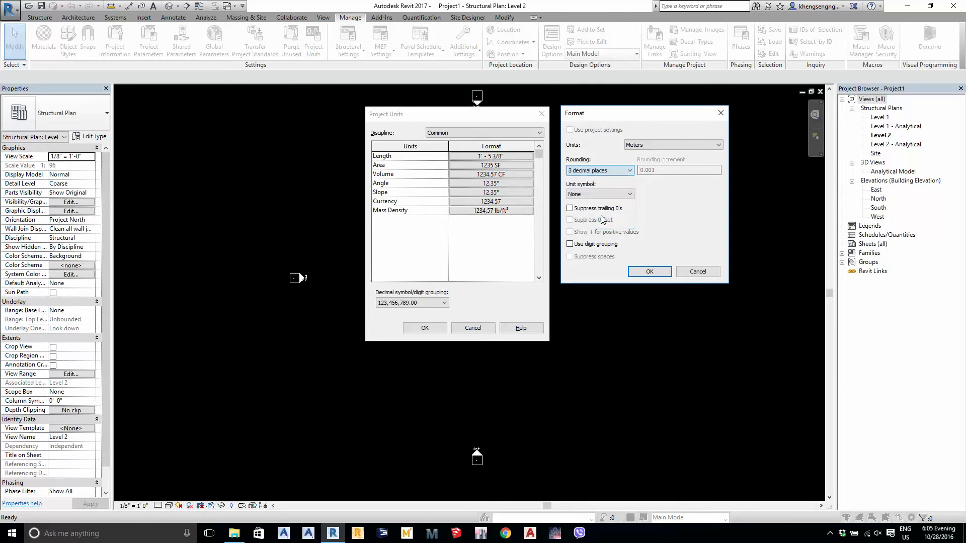
{"action": "left_click", "coordinate": [608, 173]}
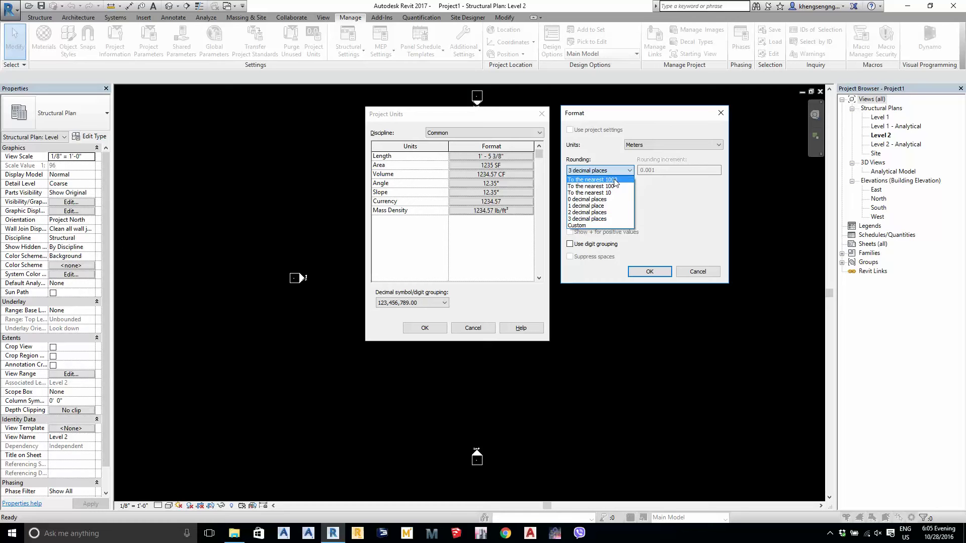
{"action": "left_click", "coordinate": [594, 219]}
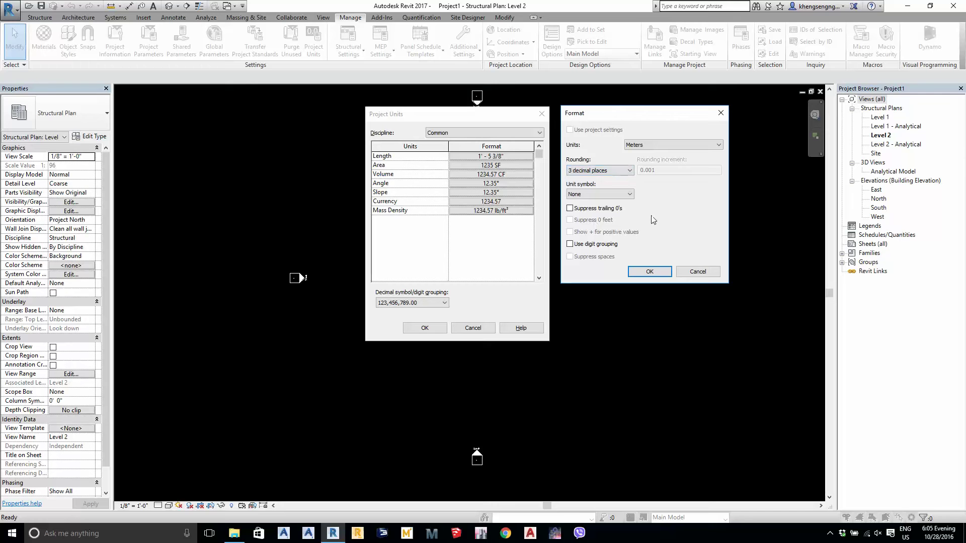
{"action": "left_click", "coordinate": [622, 195]}
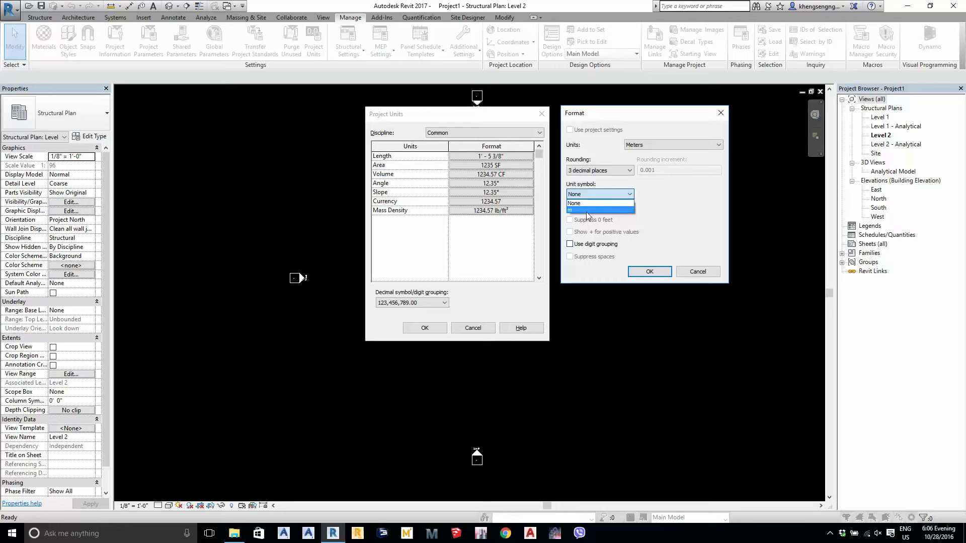
{"action": "key", "text": "Escape"}
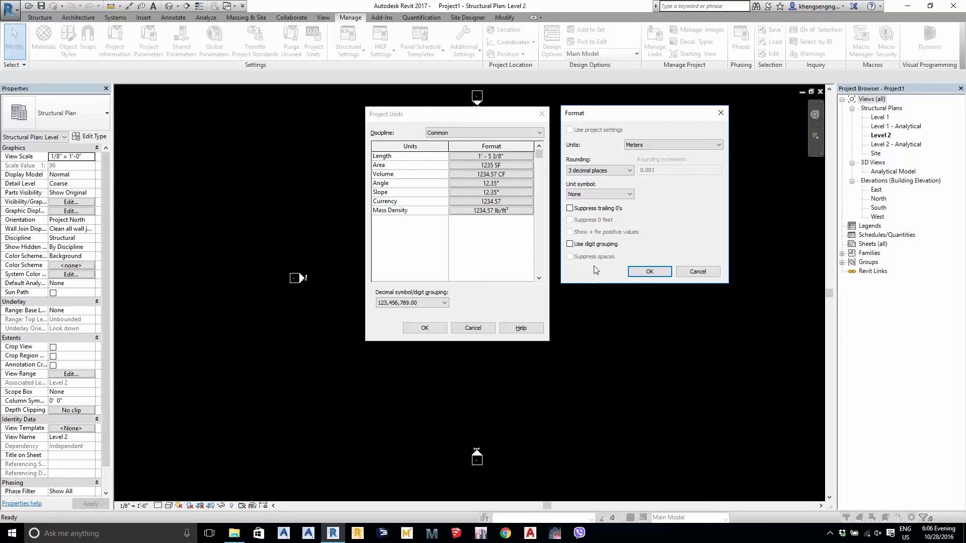
{"action": "left_click", "coordinate": [640, 272]}
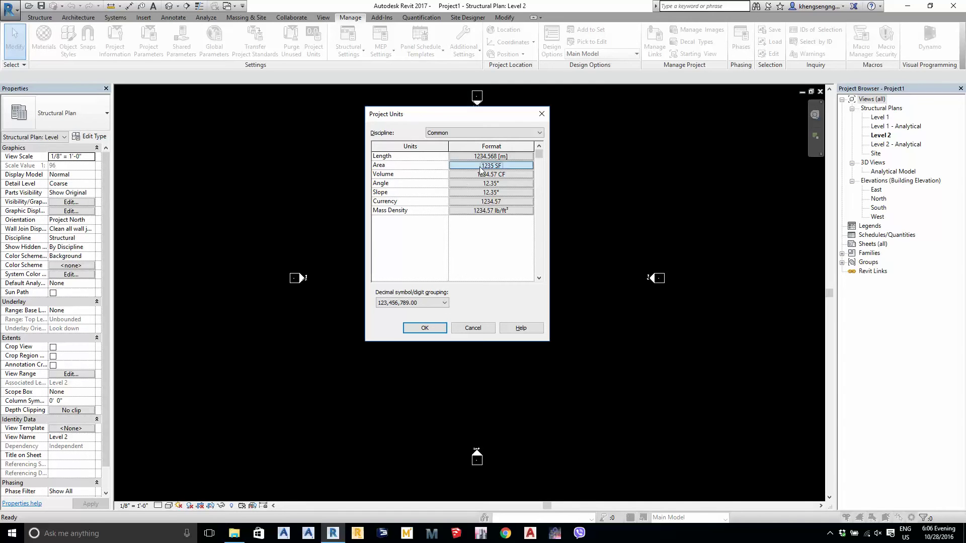
Format Area as square meters, 3 decimal places, with the m² symbol
{"action": "left_click", "coordinate": [481, 170]}
{"action": "left_click_drag", "start_coordinate": [613, 115], "coordinate": [604, 116]}
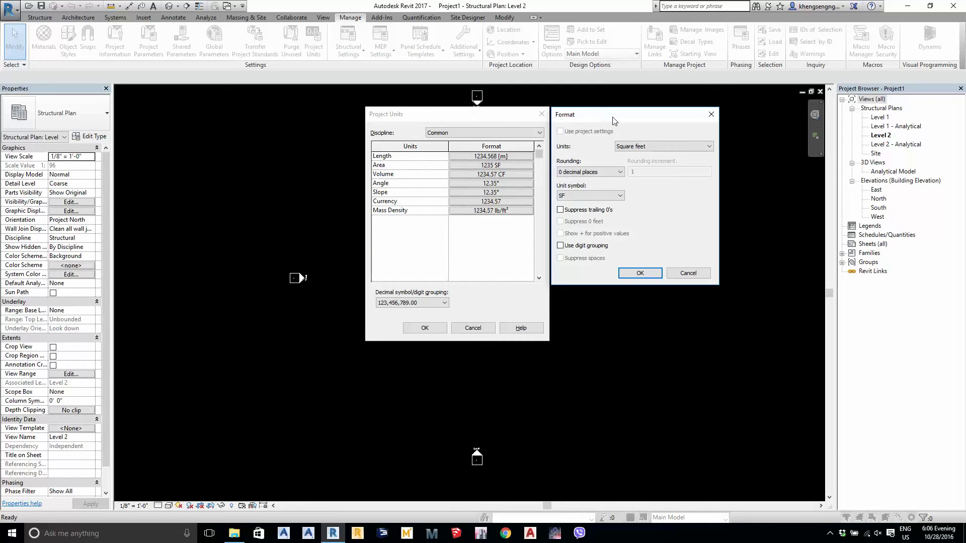
{"action": "left_click", "coordinate": [652, 147]}
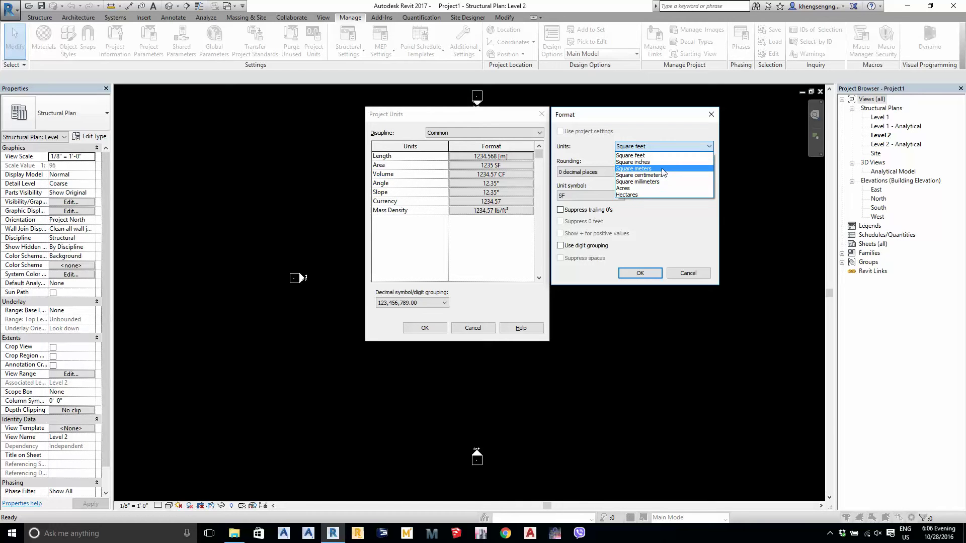
{"action": "left_click", "coordinate": [662, 169]}
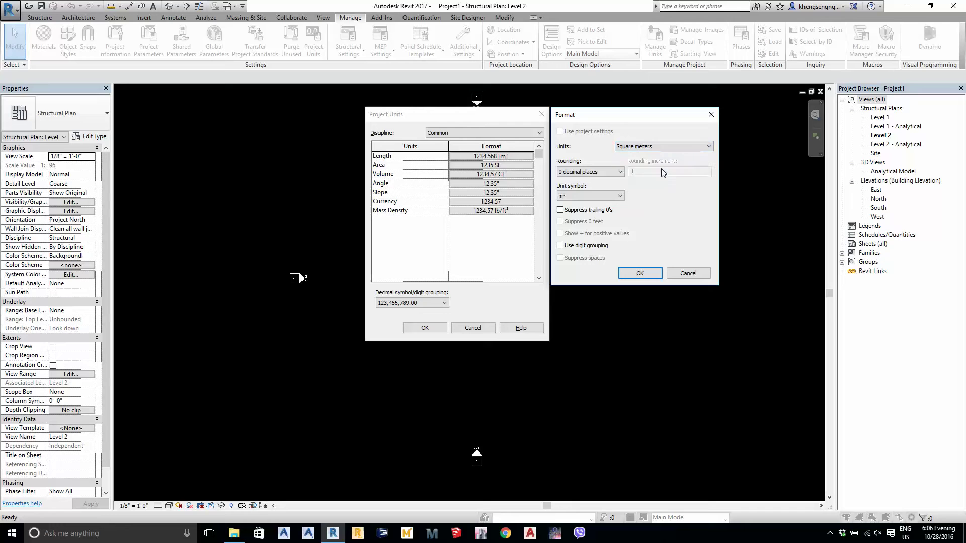
{"action": "left_click", "coordinate": [584, 172]}
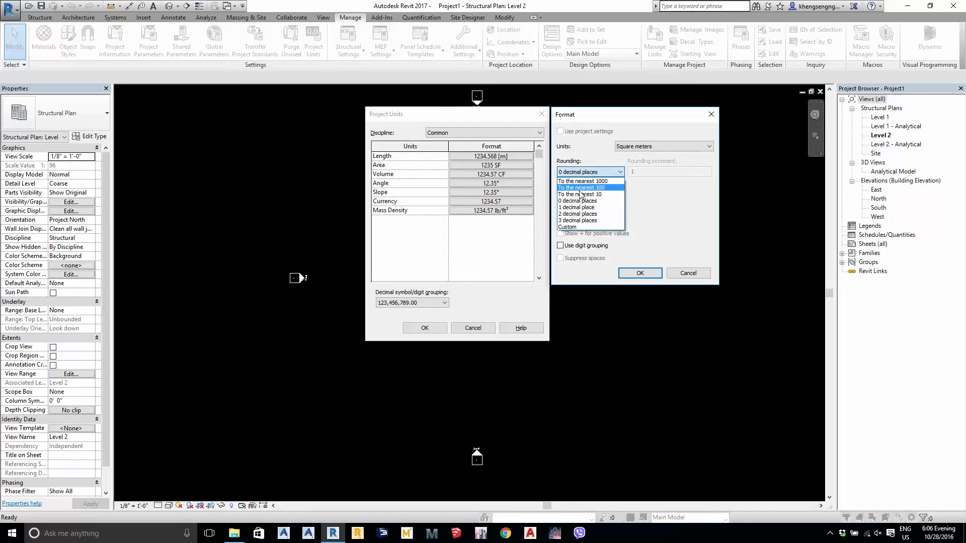
{"action": "left_click", "coordinate": [588, 225]}
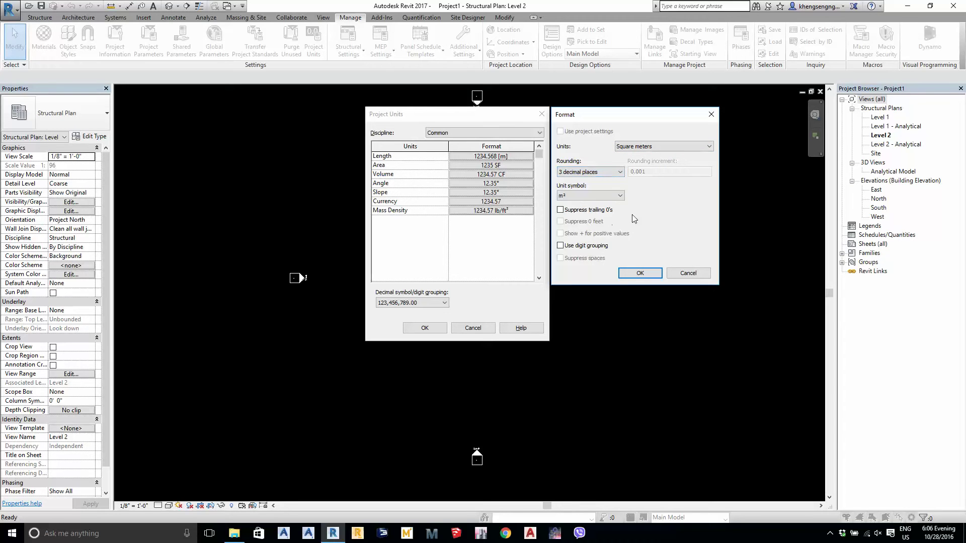
{"action": "left_click", "coordinate": [578, 196]}
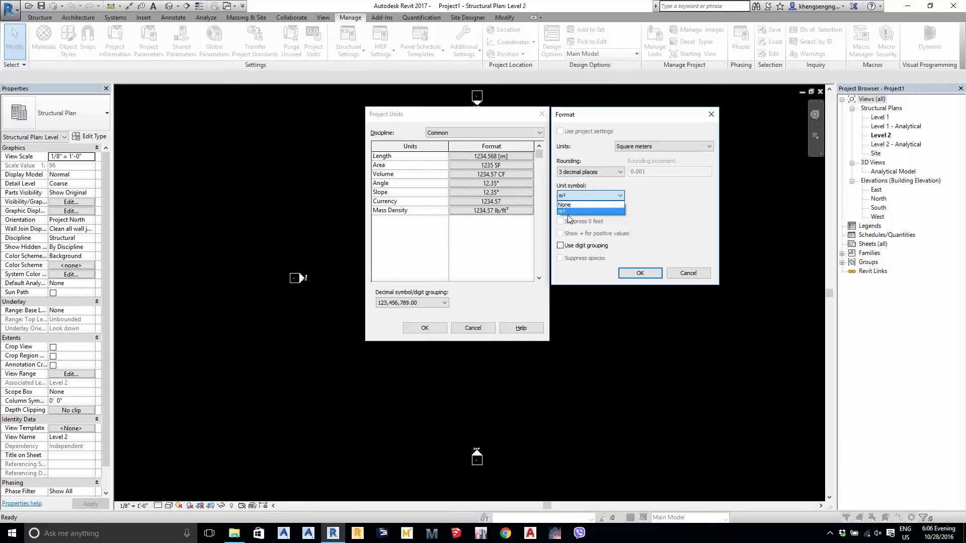
{"action": "left_click", "coordinate": [568, 211]}
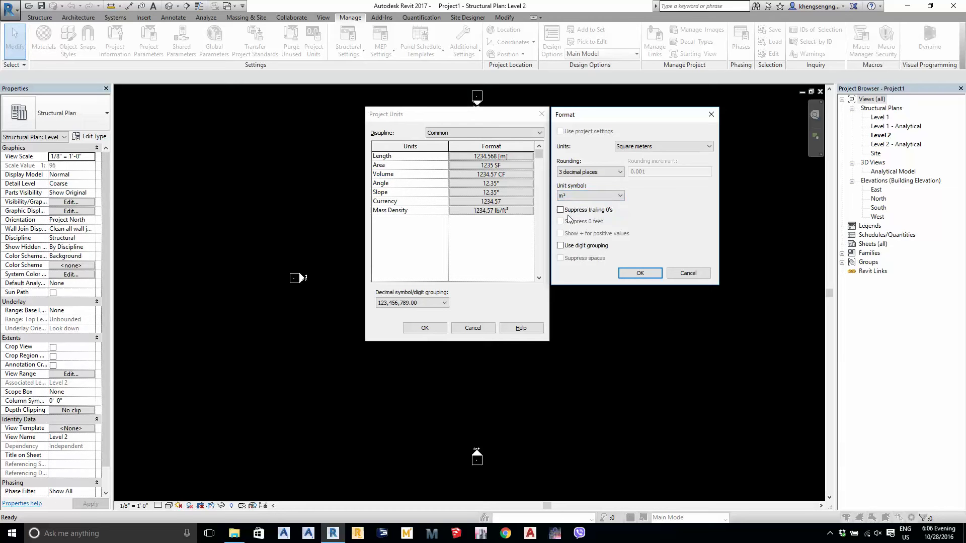
{"action": "left_click", "coordinate": [640, 273]}
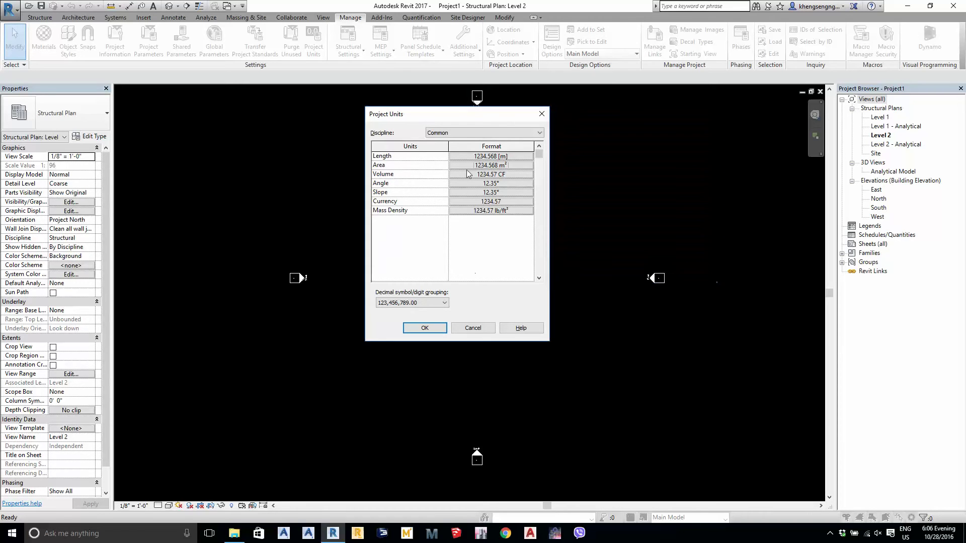
Add the m unit symbol to the Length format
{"action": "left_click", "coordinate": [491, 156]}
{"action": "left_click", "coordinate": [591, 195]}
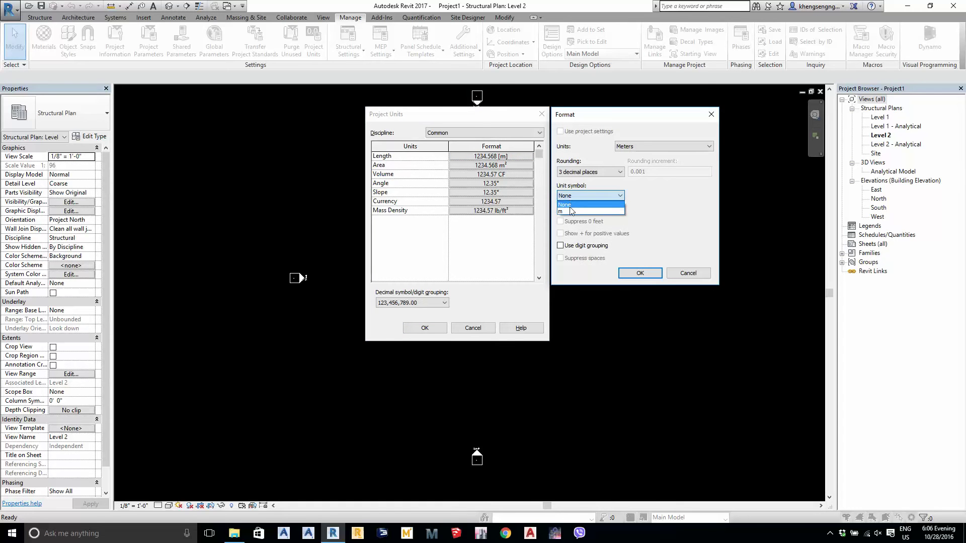
{"action": "left_click", "coordinate": [573, 211]}
{"action": "left_click", "coordinate": [640, 273]}
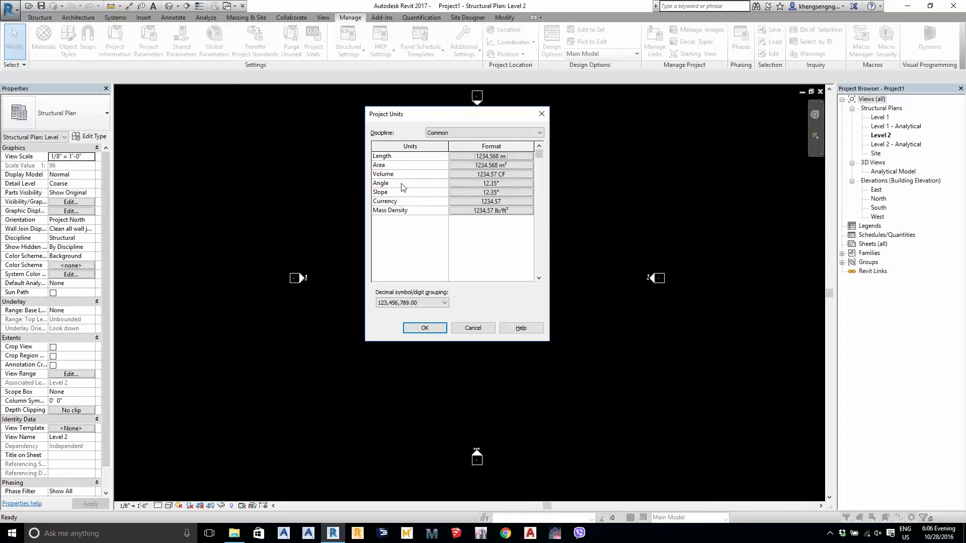
{"action": "left_click", "coordinate": [491, 184]}
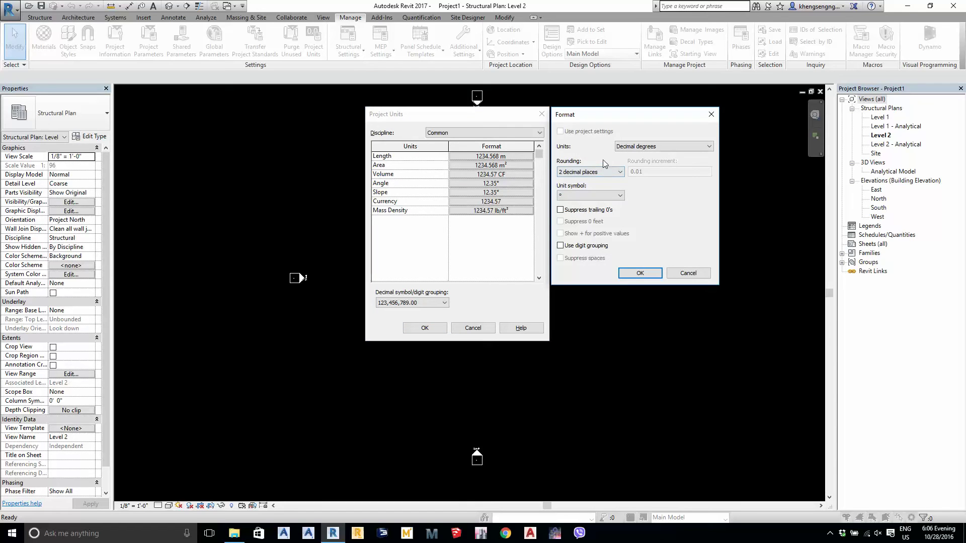
{"action": "left_click", "coordinate": [638, 146]}
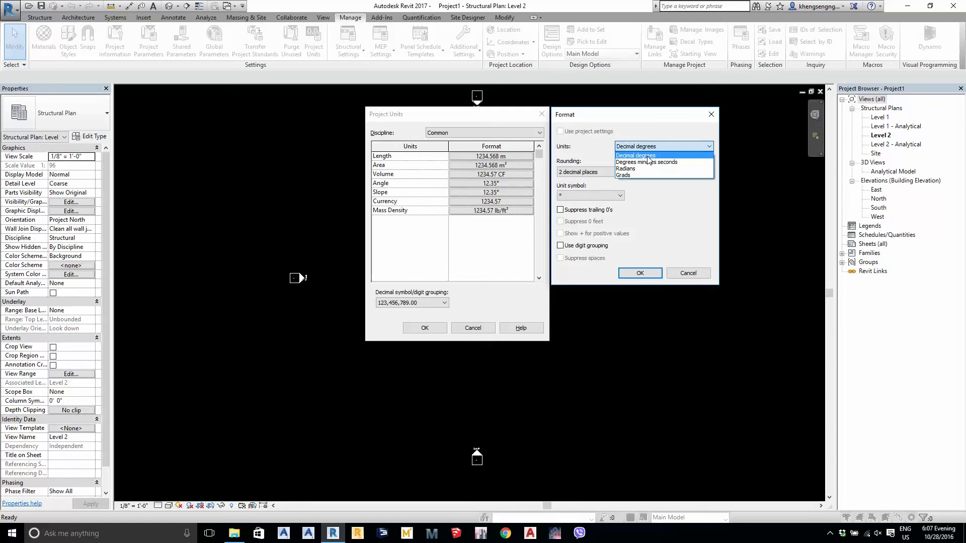
{"action": "left_click", "coordinate": [647, 156]}
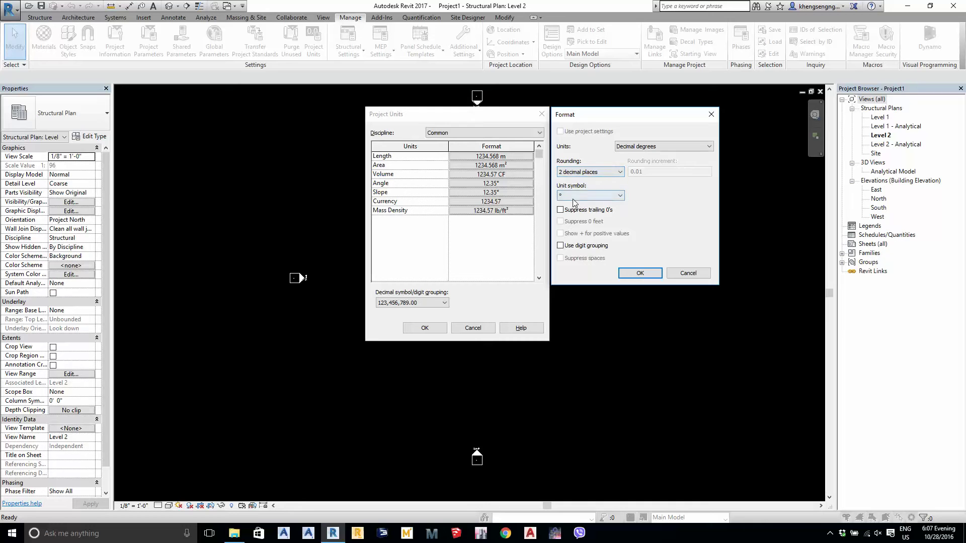
Keep Angle in decimal degrees and give Currency 2 decimals with a $ symbol
{"action": "left_click", "coordinate": [639, 272]}
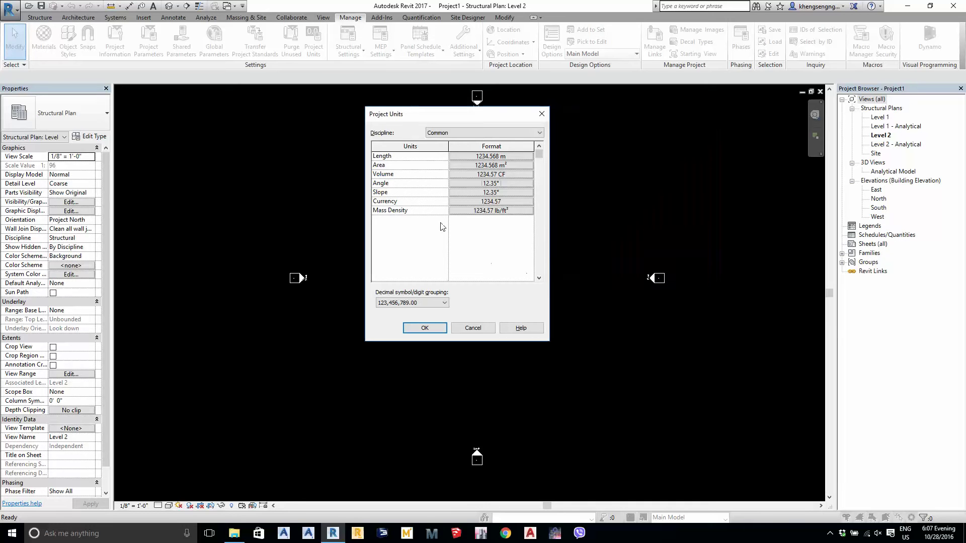
{"action": "left_click", "coordinate": [483, 202]}
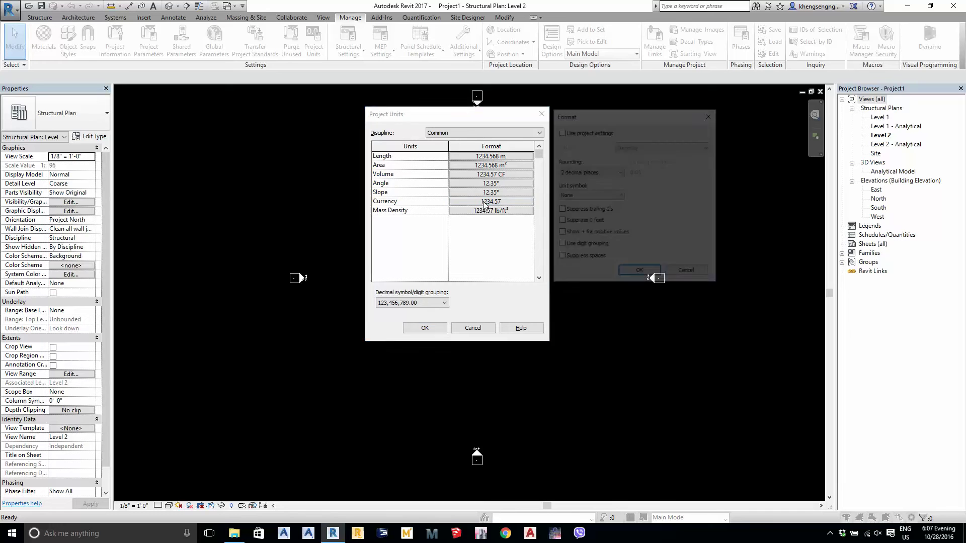
{"action": "left_click", "coordinate": [560, 173]}
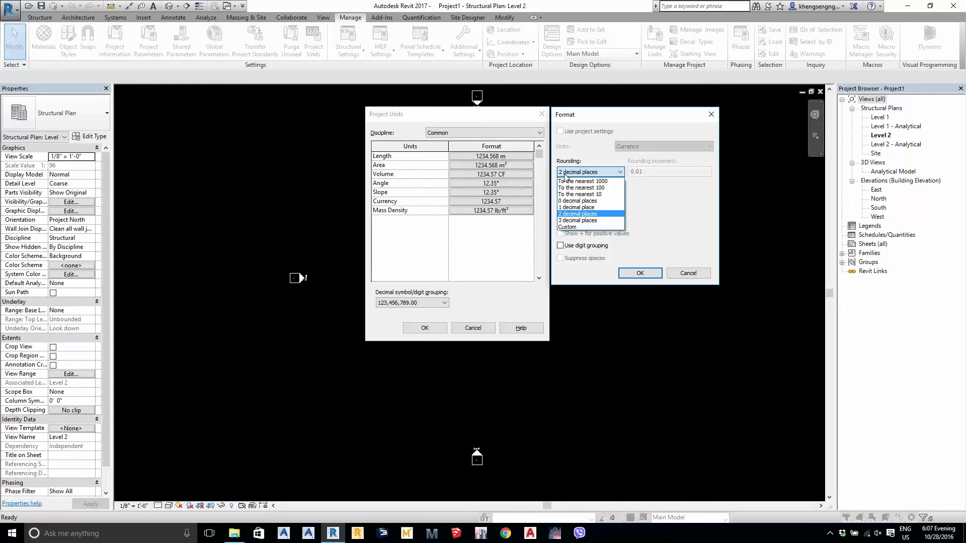
{"action": "left_click", "coordinate": [578, 214]}
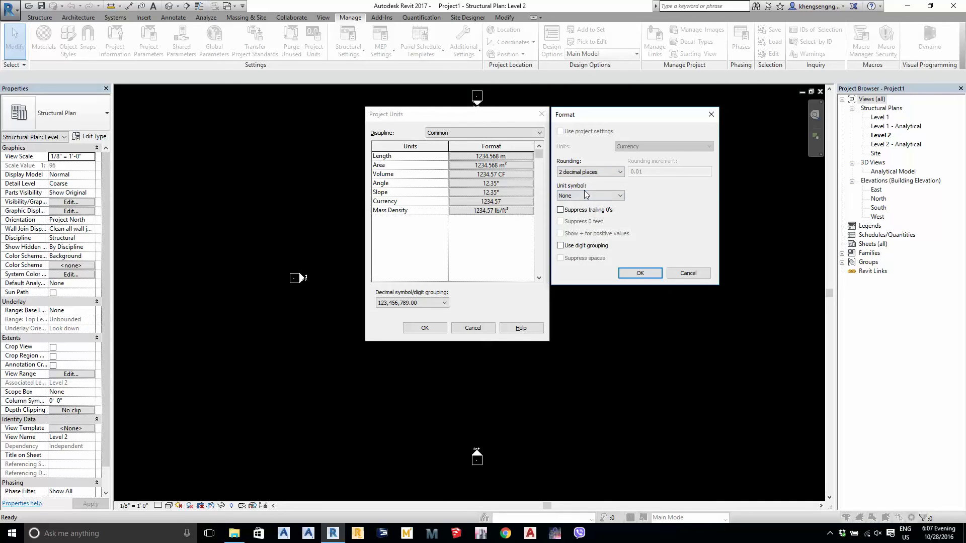
{"action": "left_click", "coordinate": [587, 195]}
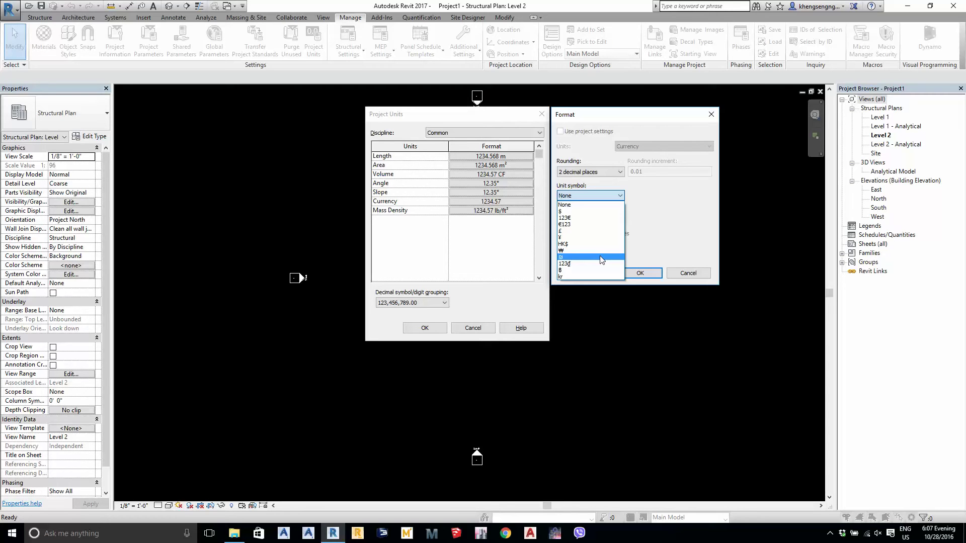
{"action": "left_click", "coordinate": [581, 212]}
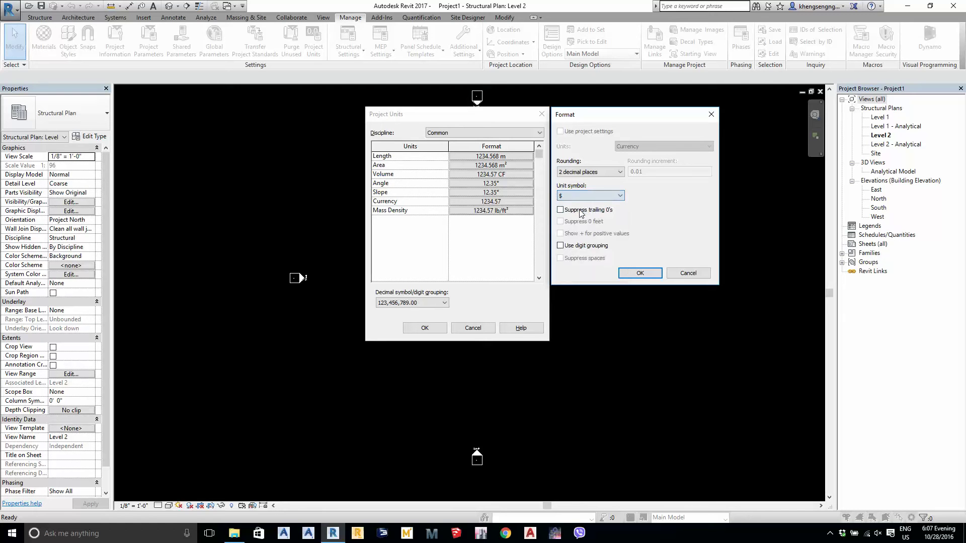
{"action": "left_click", "coordinate": [635, 273]}
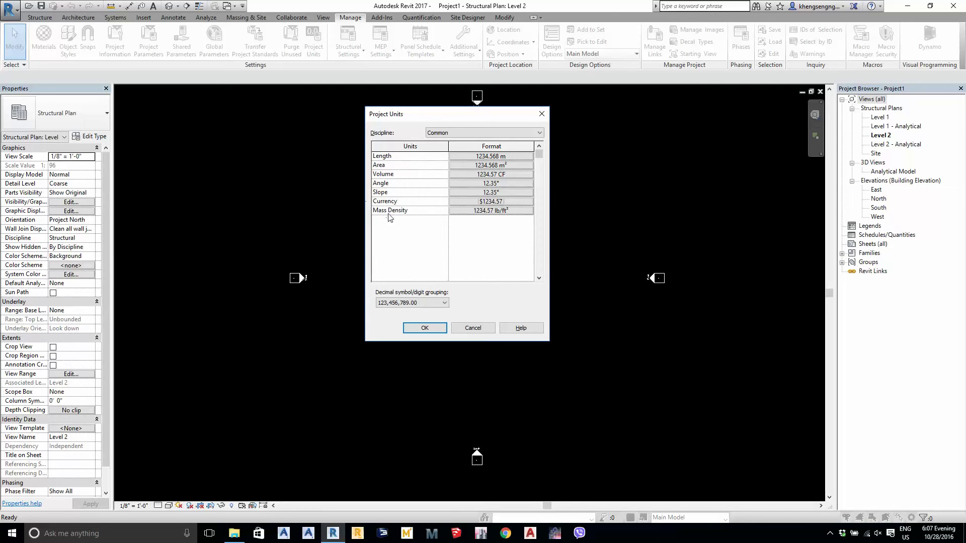
Set Mass Density to kilograms per cubic meter, 2 decimal places, shown as kg/m³
{"action": "left_click", "coordinate": [481, 211]}
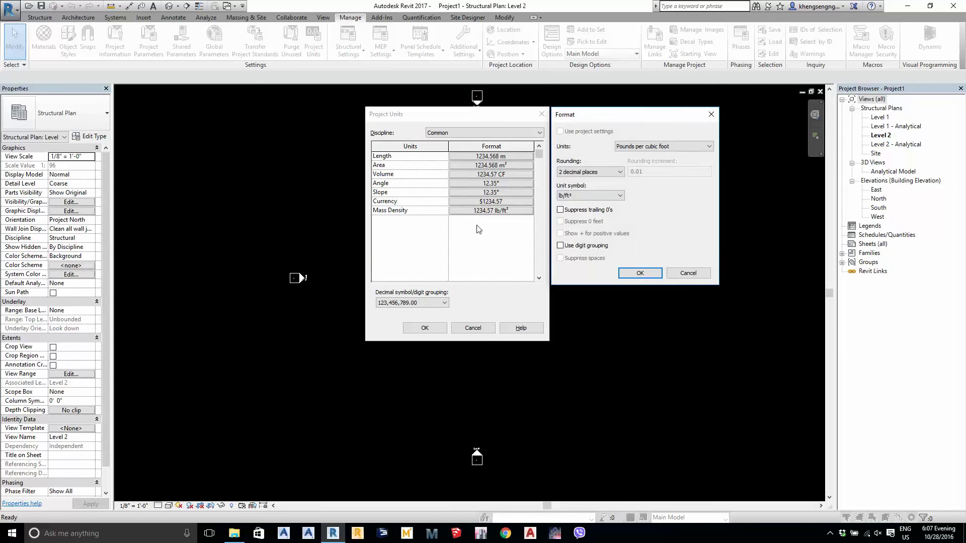
{"action": "left_click", "coordinate": [672, 145]}
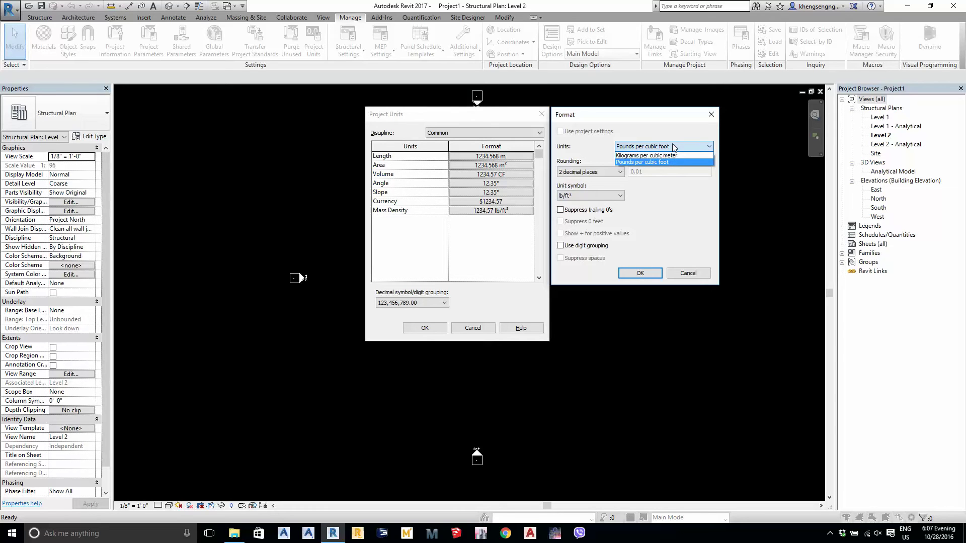
{"action": "left_click", "coordinate": [676, 161]}
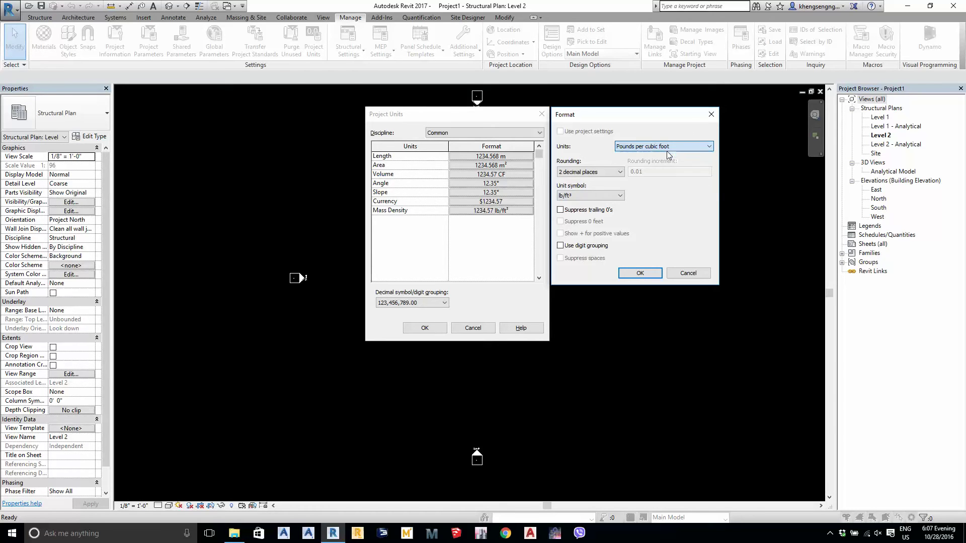
{"action": "left_click", "coordinate": [577, 174]}
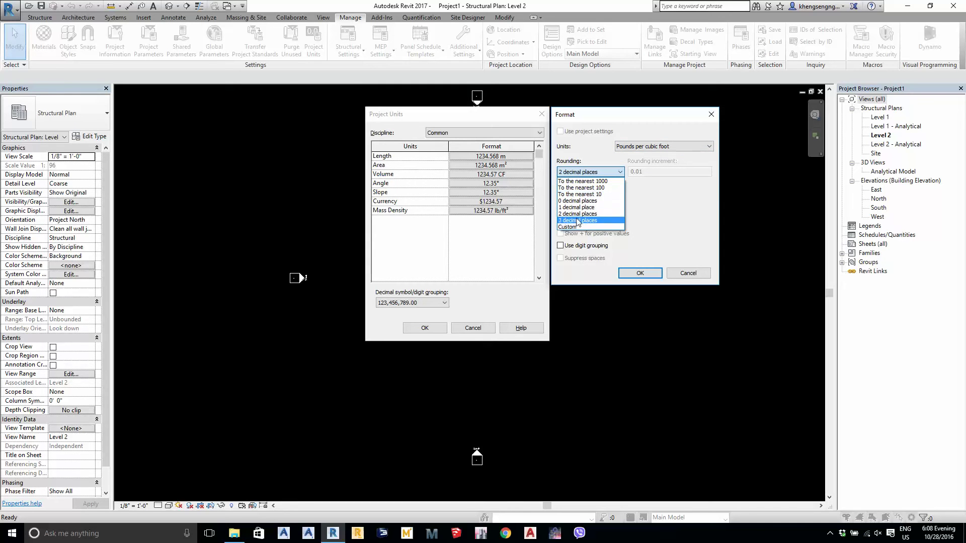
{"action": "left_click", "coordinate": [577, 214]}
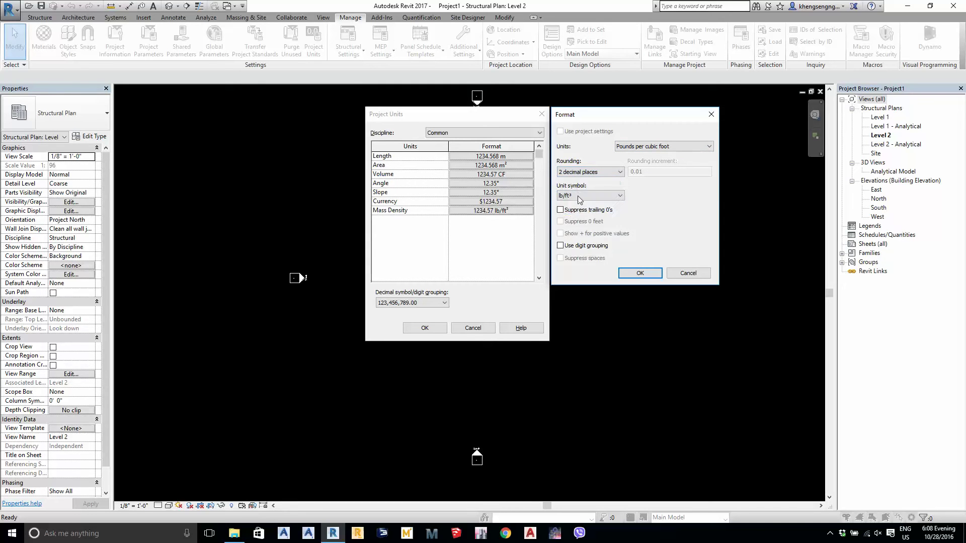
{"action": "left_click", "coordinate": [580, 196]}
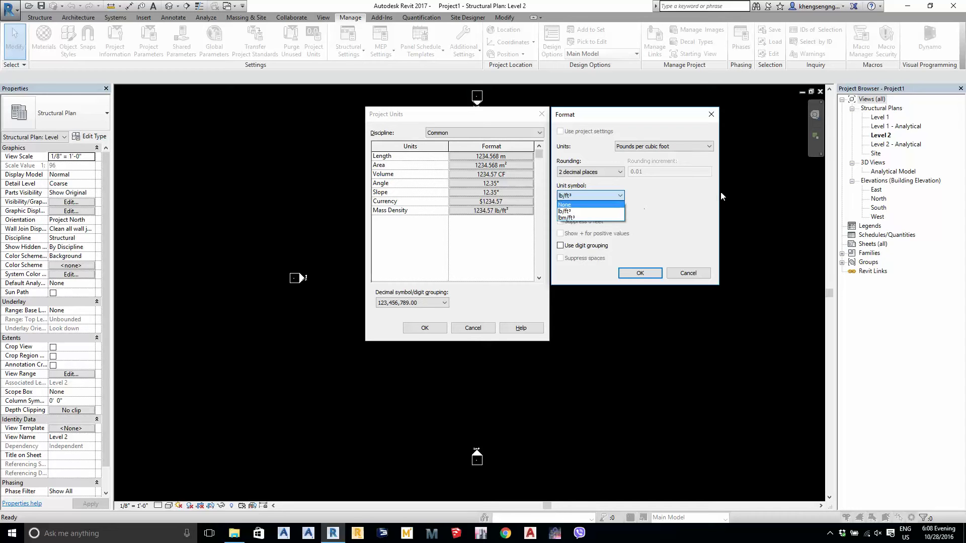
{"action": "left_click", "coordinate": [684, 190]}
{"action": "left_click", "coordinate": [648, 146]}
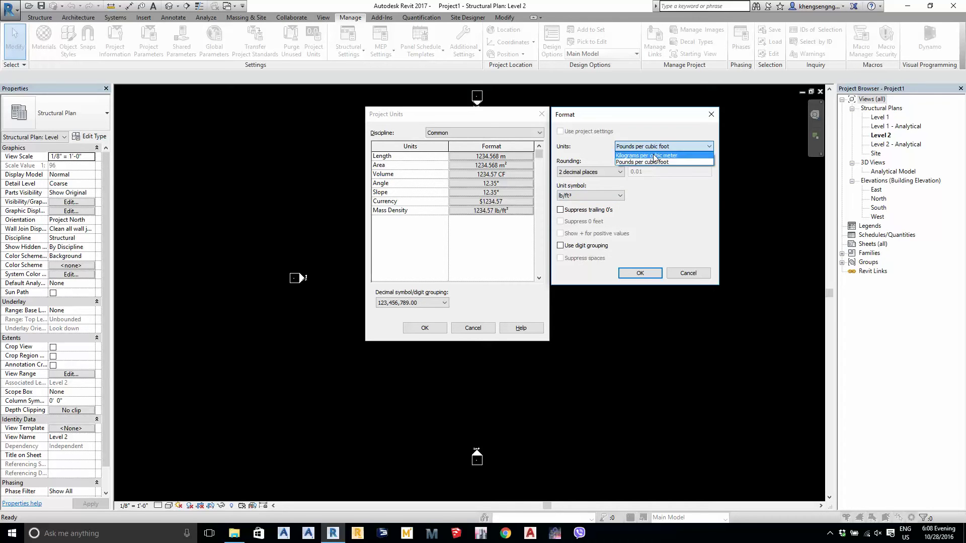
{"action": "left_click", "coordinate": [654, 160]}
{"action": "left_click", "coordinate": [663, 150]}
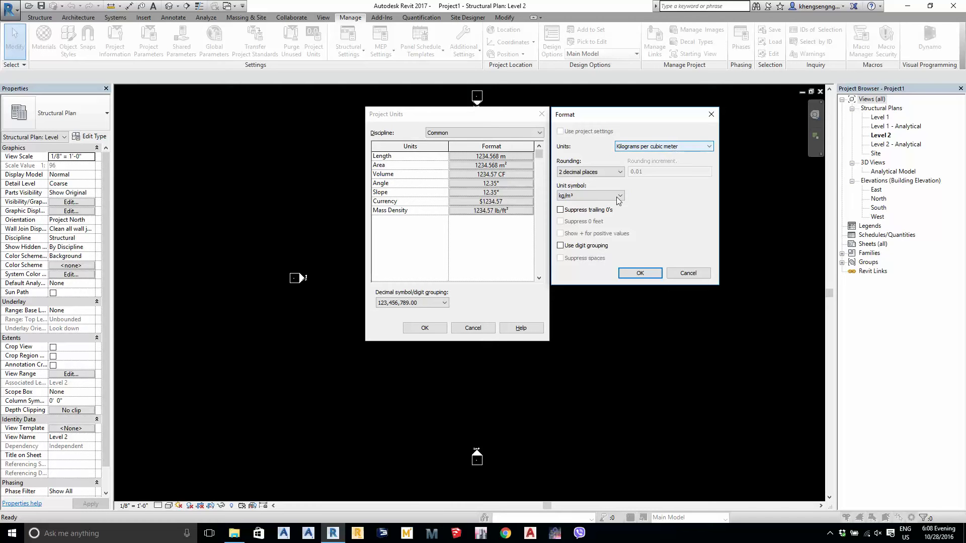
{"action": "left_click", "coordinate": [649, 277]}
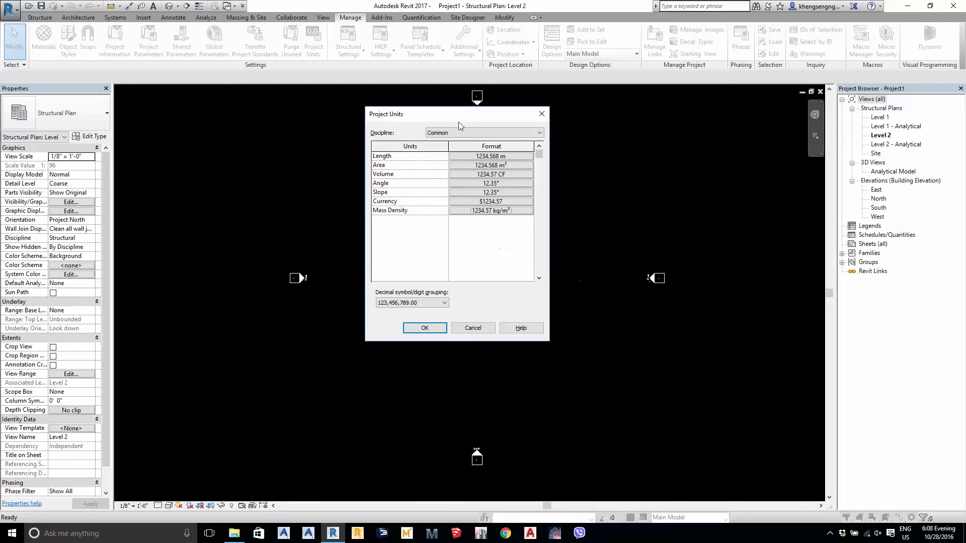
{"action": "left_click_drag", "start_coordinate": [458, 114], "coordinate": [537, 101]}
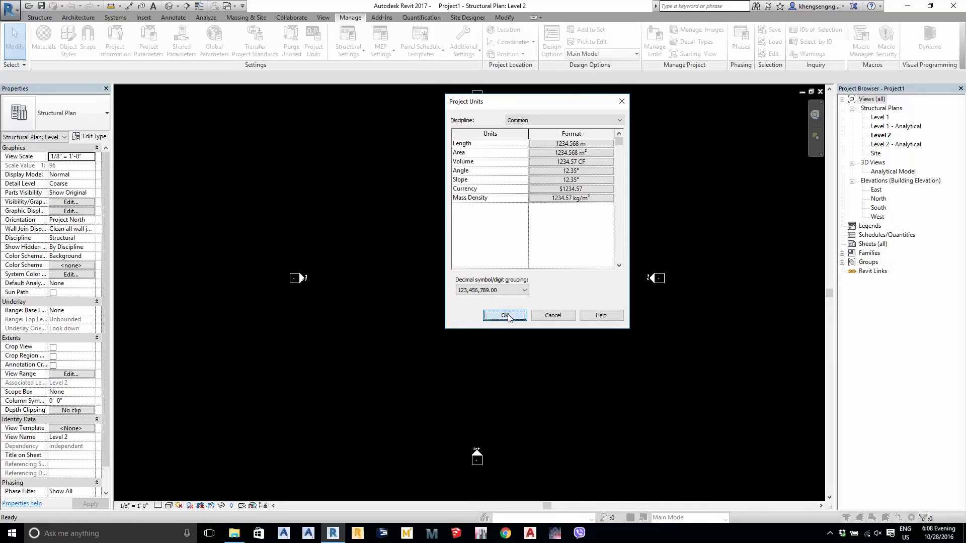
Confirm Project Units to apply the new metric Common formats
{"action": "left_click", "coordinate": [505, 315]}
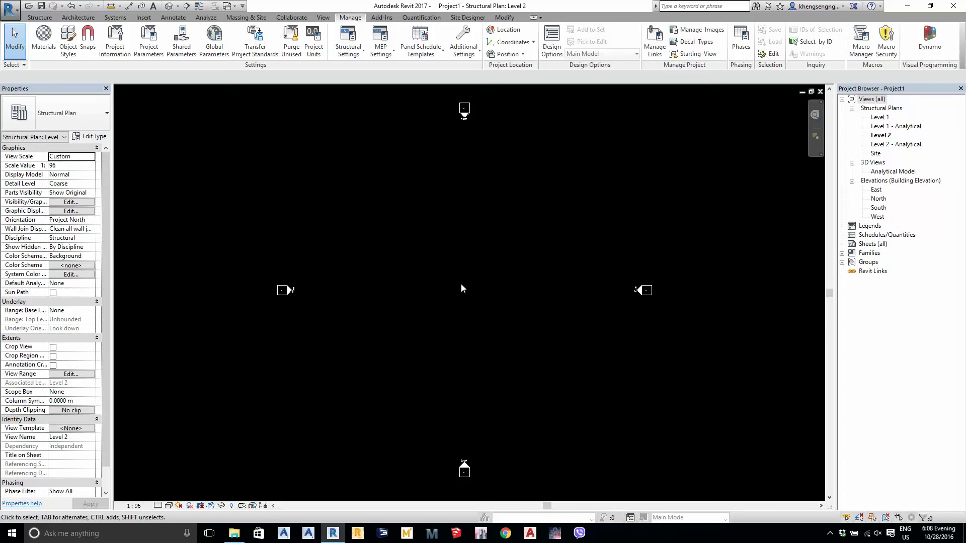
{"action": "key", "text": "u"}
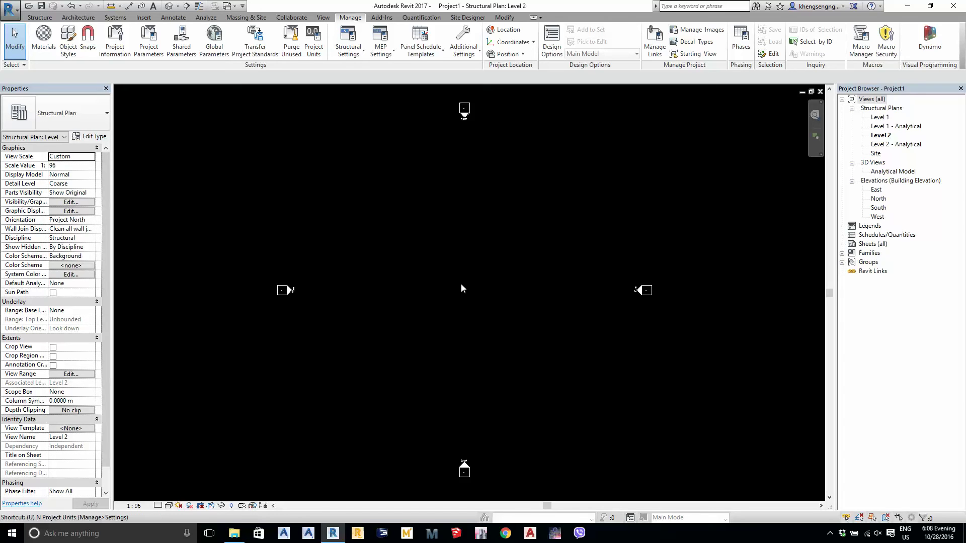
{"action": "key", "text": "n"}
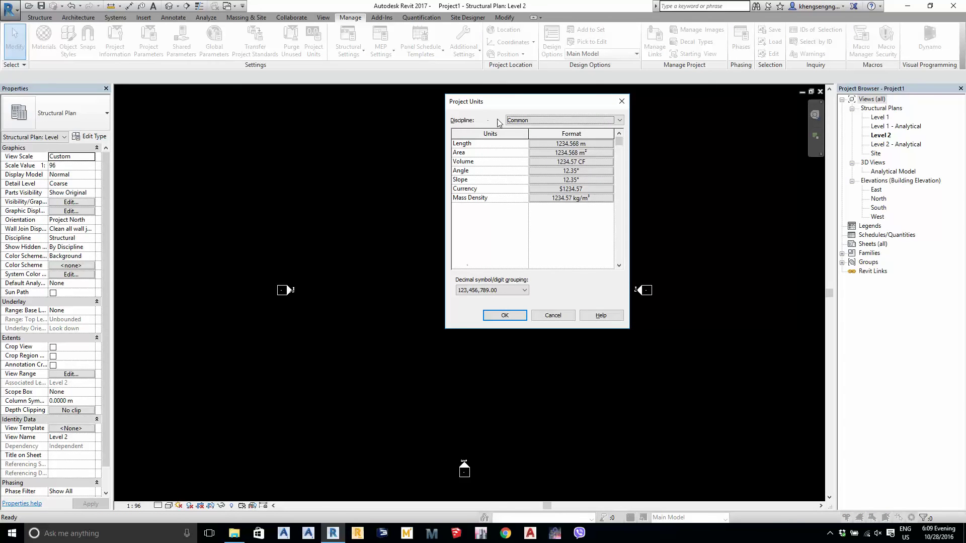
{"action": "left_click", "coordinate": [513, 120]}
{"action": "left_click_drag", "start_coordinate": [524, 107], "coordinate": [512, 142]}
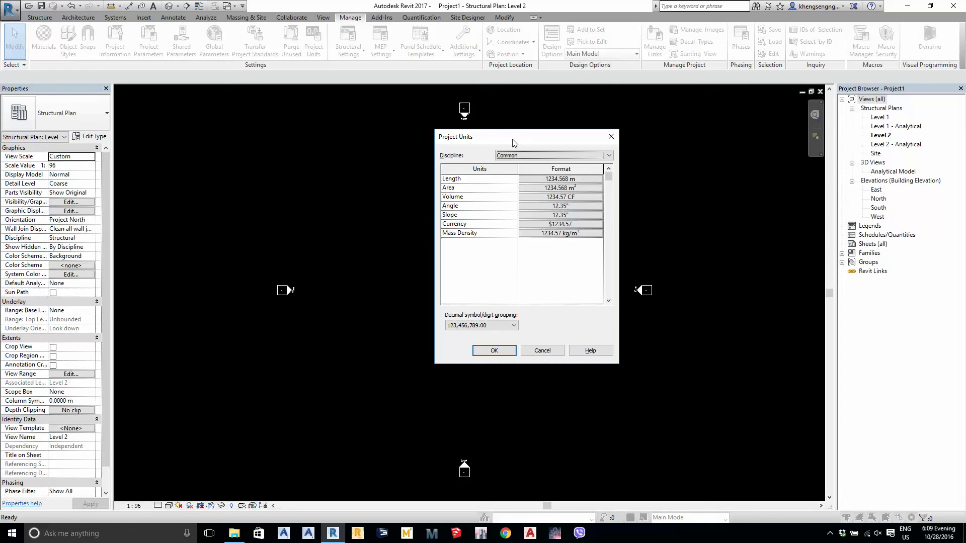
Switch the Project Units discipline to Structural
{"action": "left_click", "coordinate": [517, 154]}
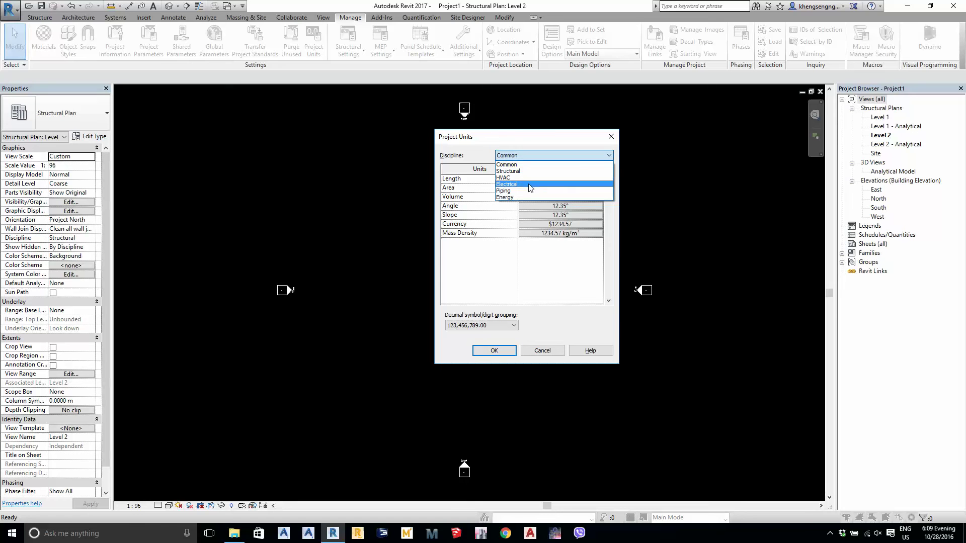
{"action": "left_click", "coordinate": [531, 170]}
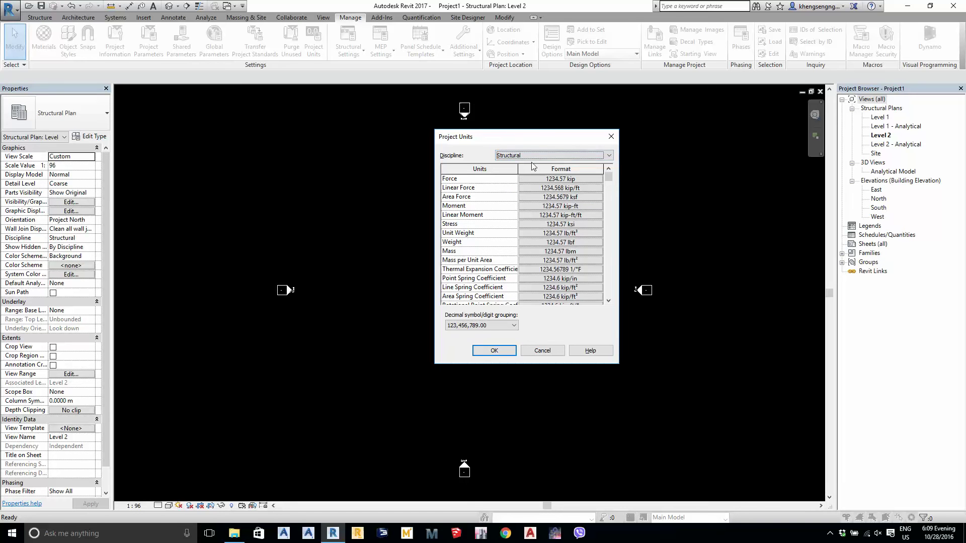
{"action": "left_click_drag", "start_coordinate": [538, 134], "coordinate": [540, 106]}
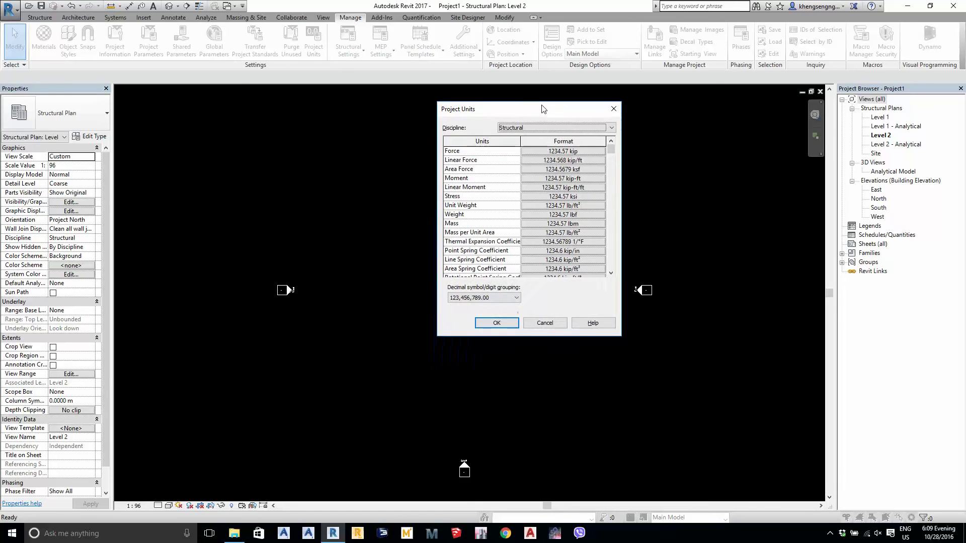
{"action": "mouse_move", "coordinate": [610, 150]}
{"action": "left_mouse_down"}
{"action": "mouse_move", "coordinate": [605, 138]}
{"action": "mouse_move", "coordinate": [611, 156]}
{"action": "mouse_move", "coordinate": [611, 147]}
{"action": "left_mouse_up"}
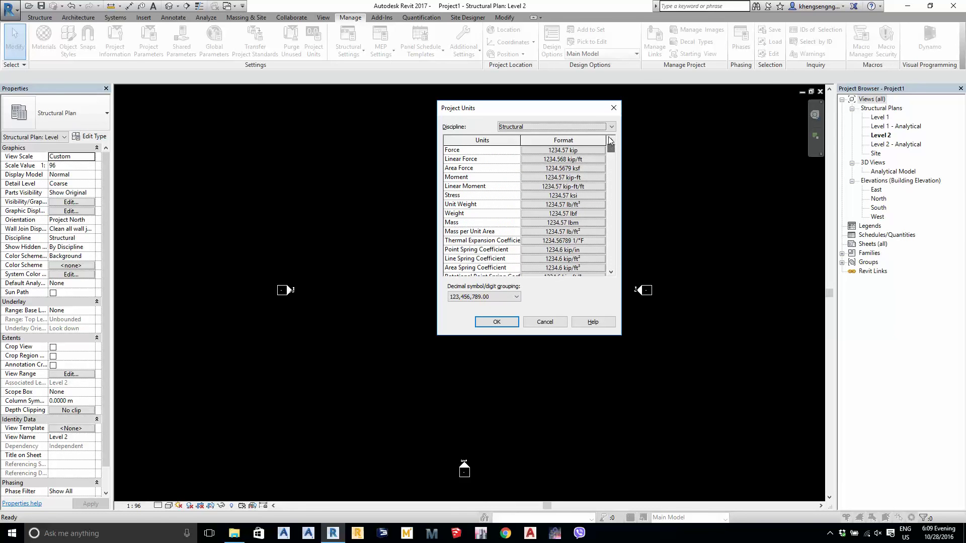
Format Force in Kilonewtons with the kN symbol
{"action": "left_click", "coordinate": [580, 150]}
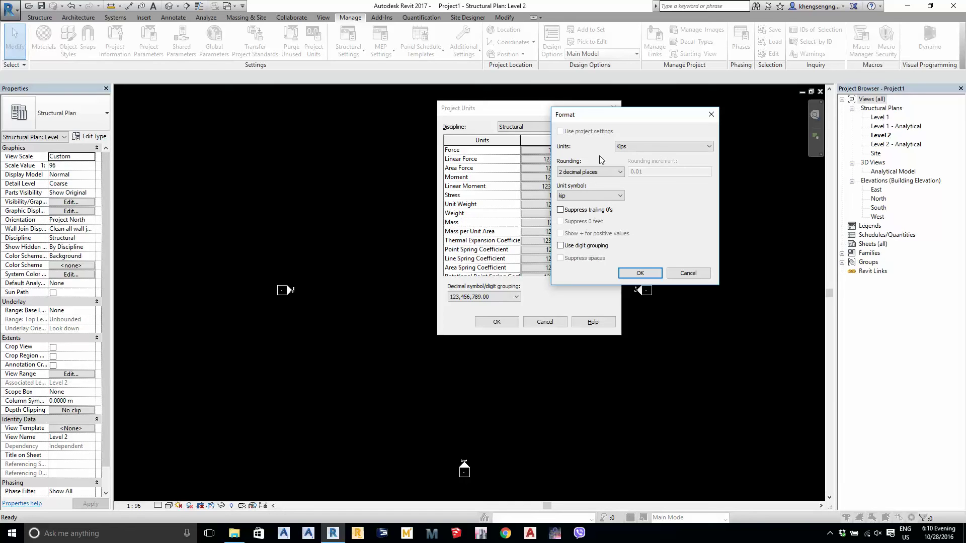
{"action": "left_click", "coordinate": [649, 147]}
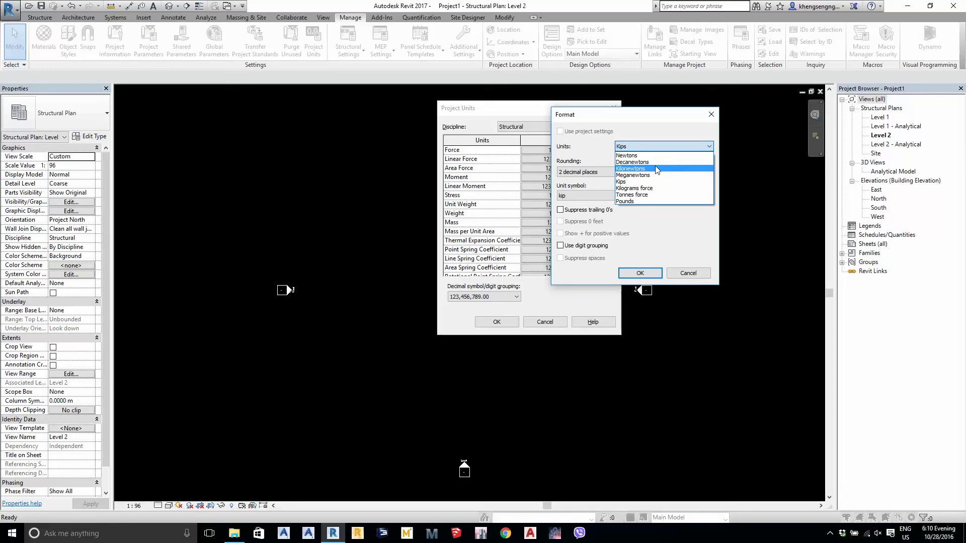
{"action": "left_click", "coordinate": [655, 166]}
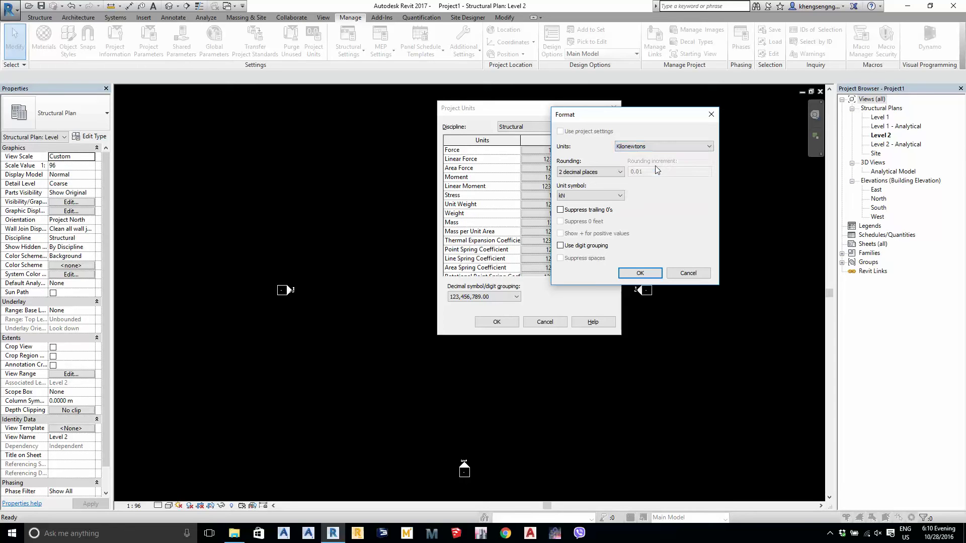
{"action": "left_click", "coordinate": [577, 172]}
{"action": "left_click", "coordinate": [587, 195]}
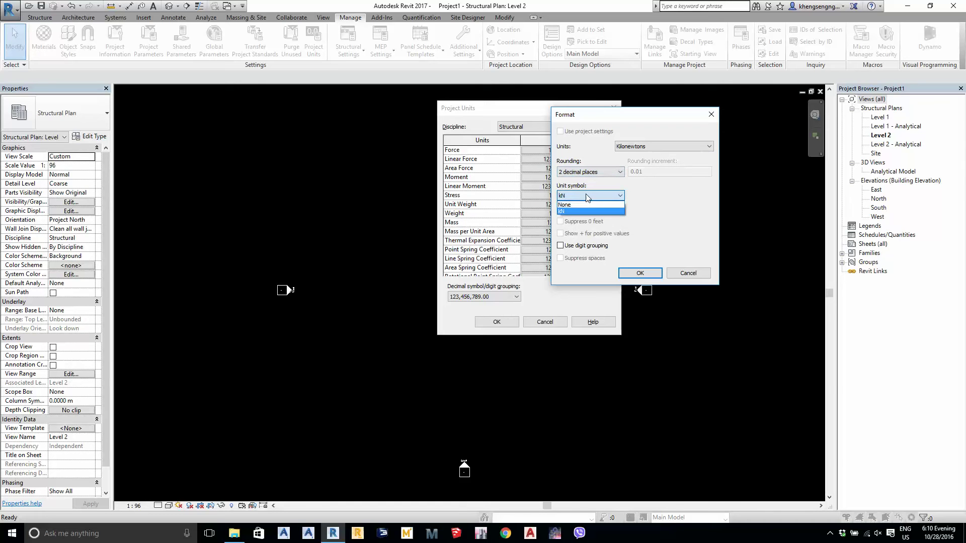
{"action": "left_click", "coordinate": [577, 211]}
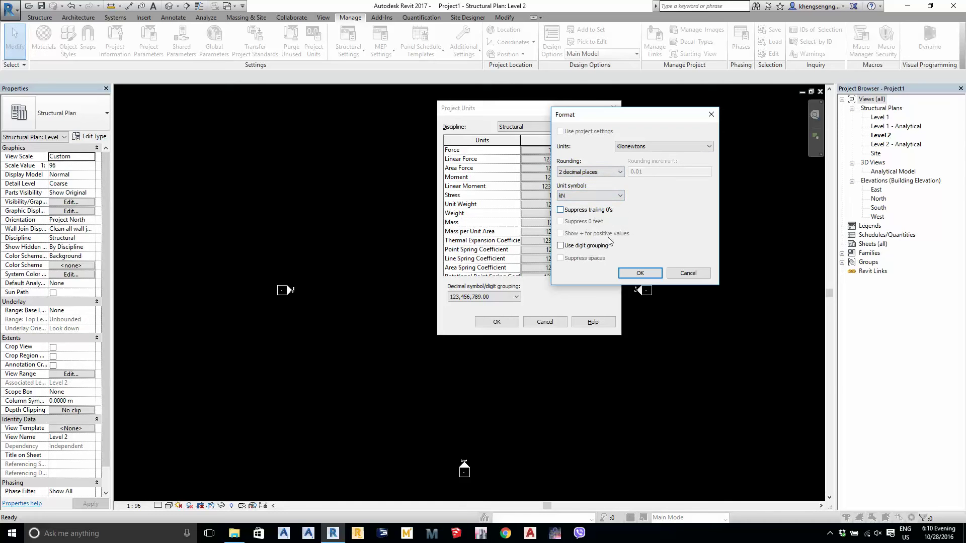
{"action": "left_click", "coordinate": [640, 272]}
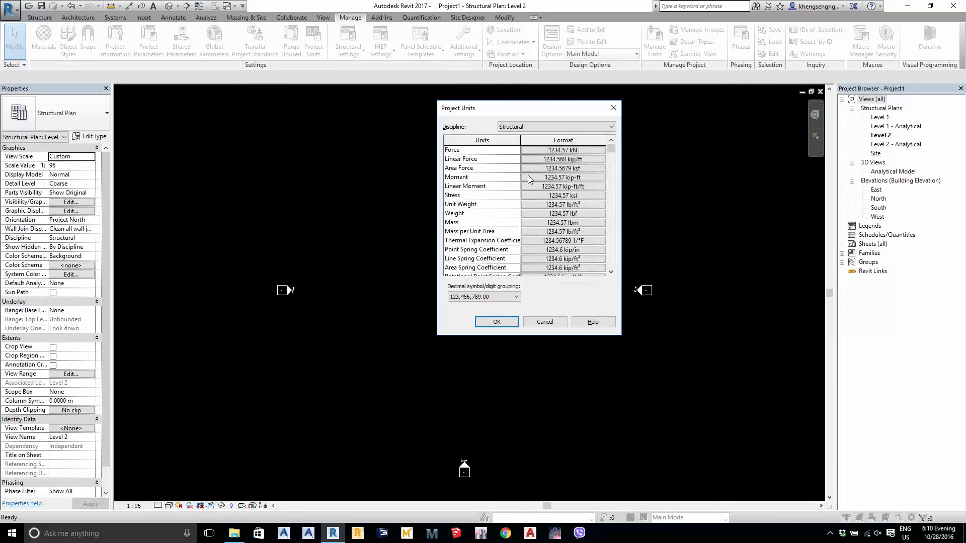
Set Linear Force to Kilonewtons per meter (kN/m)
{"action": "left_click", "coordinate": [552, 159]}
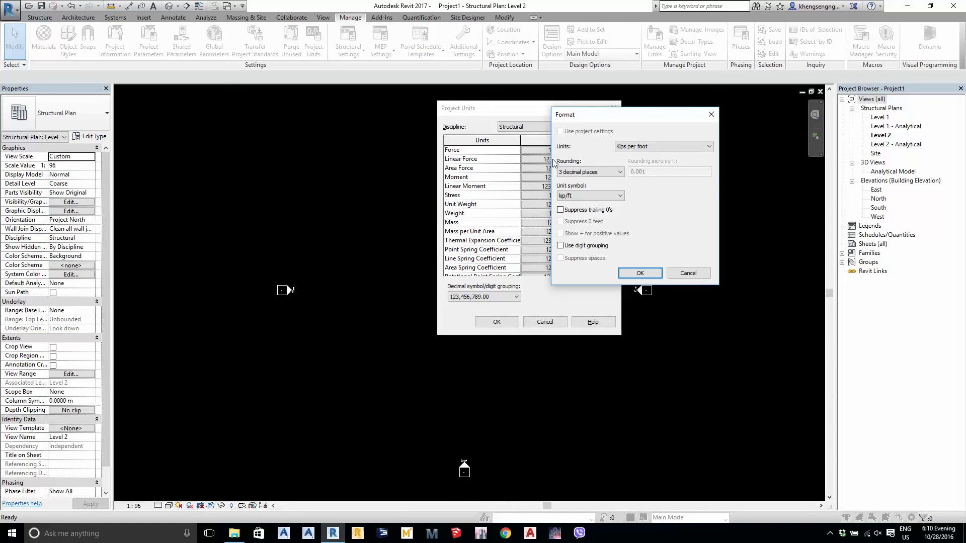
{"action": "left_click", "coordinate": [623, 148]}
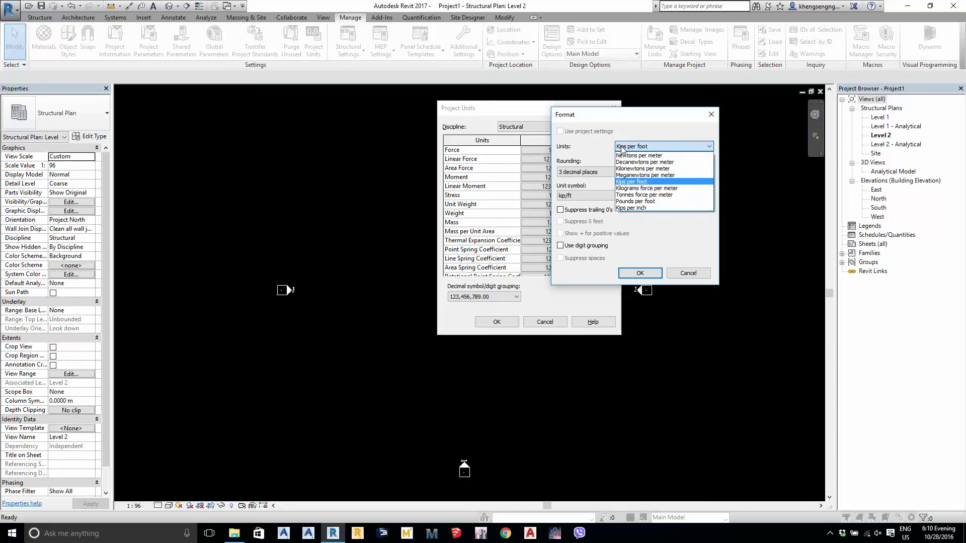
{"action": "left_click", "coordinate": [657, 169]}
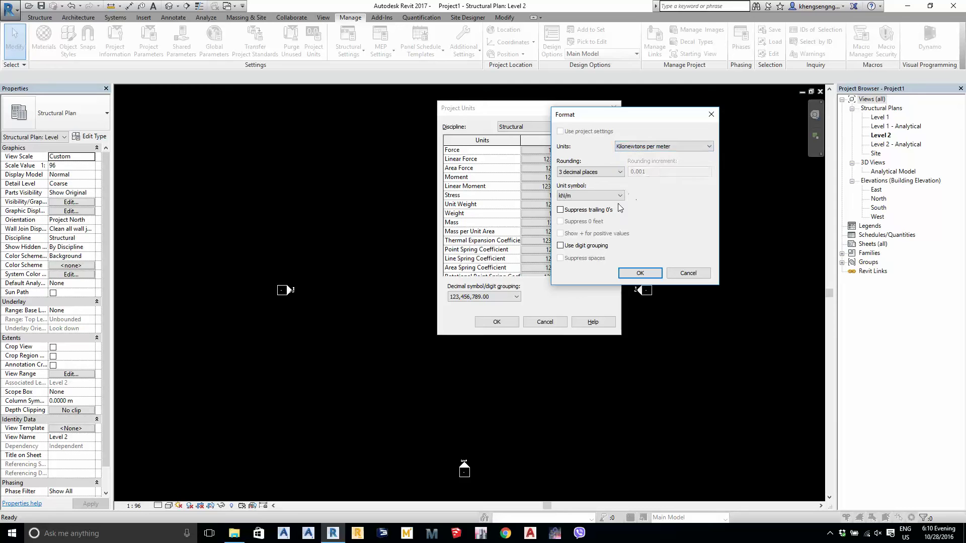
{"action": "left_click", "coordinate": [639, 273]}
Set Area Force to Kilonewtons per square meter (kN/m²)
{"action": "left_click", "coordinate": [546, 169]}
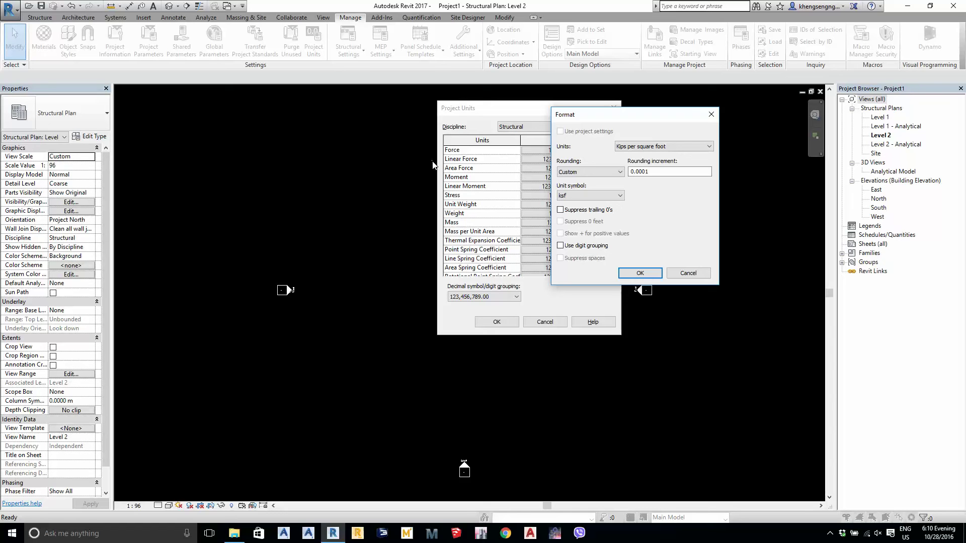
{"action": "left_click", "coordinate": [638, 146]}
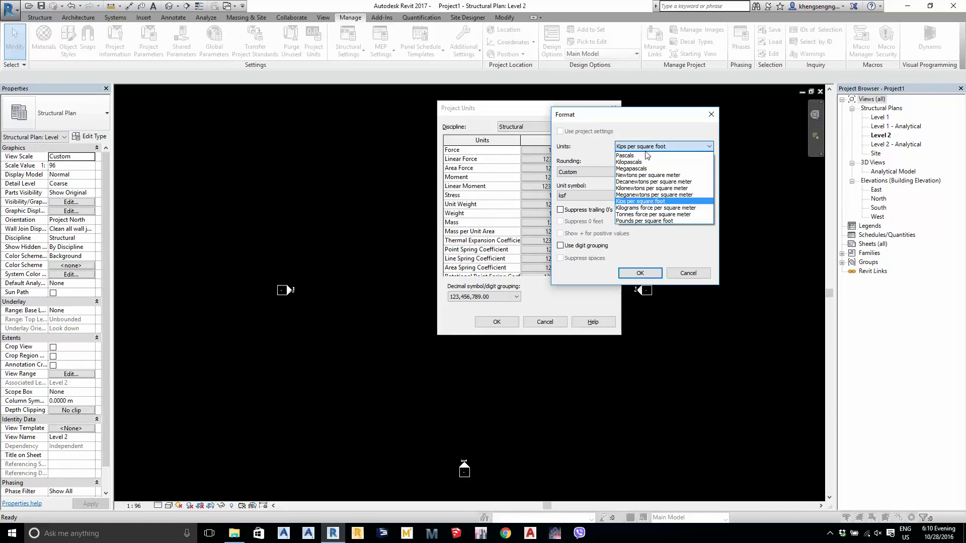
{"action": "left_click", "coordinate": [677, 189]}
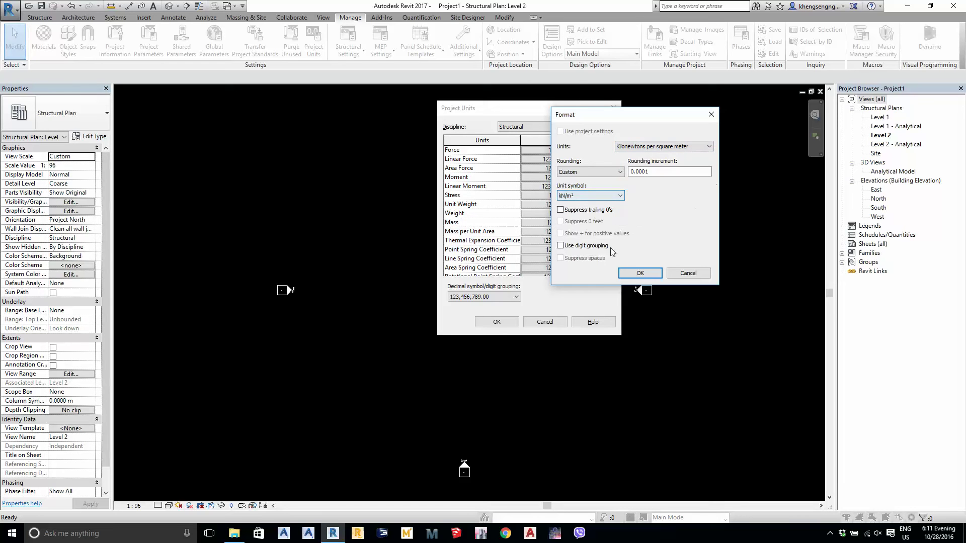
{"action": "left_click", "coordinate": [639, 273]}
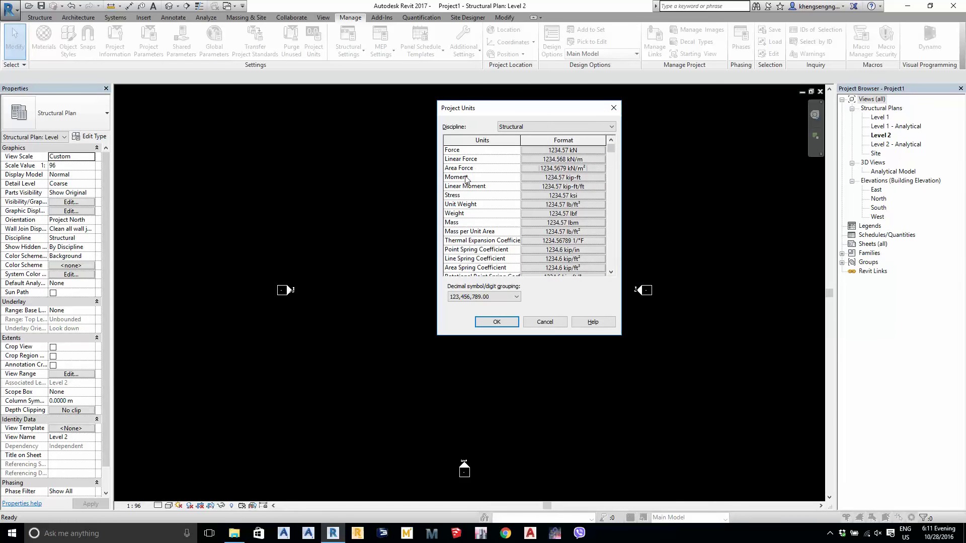
Set Moment to Meganewton-meters (MN-m)
{"action": "left_click", "coordinate": [577, 179]}
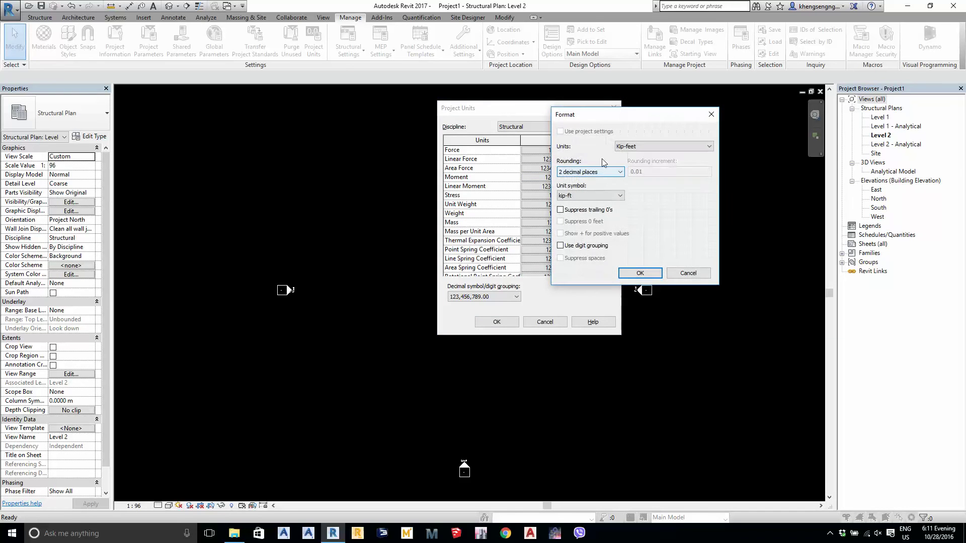
{"action": "left_click", "coordinate": [629, 147]}
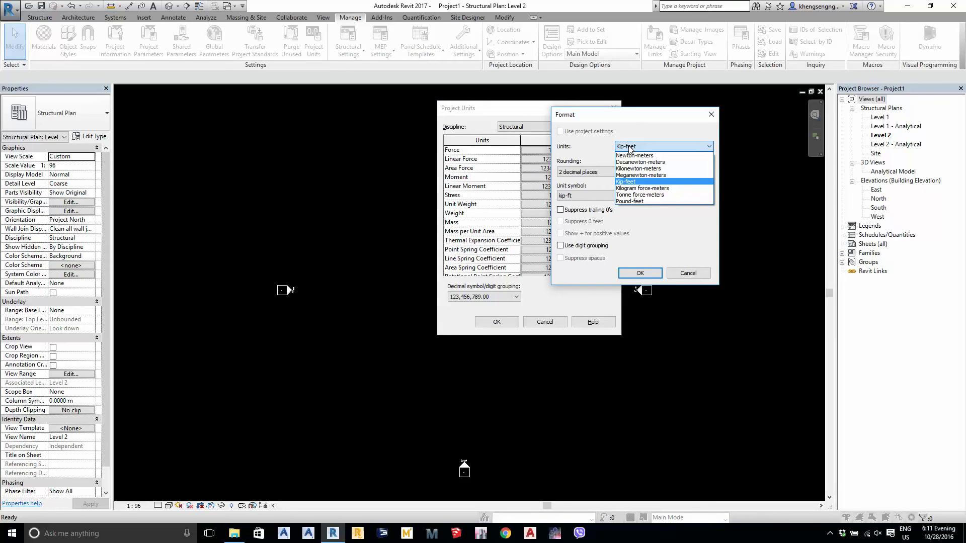
{"action": "left_click", "coordinate": [646, 175]}
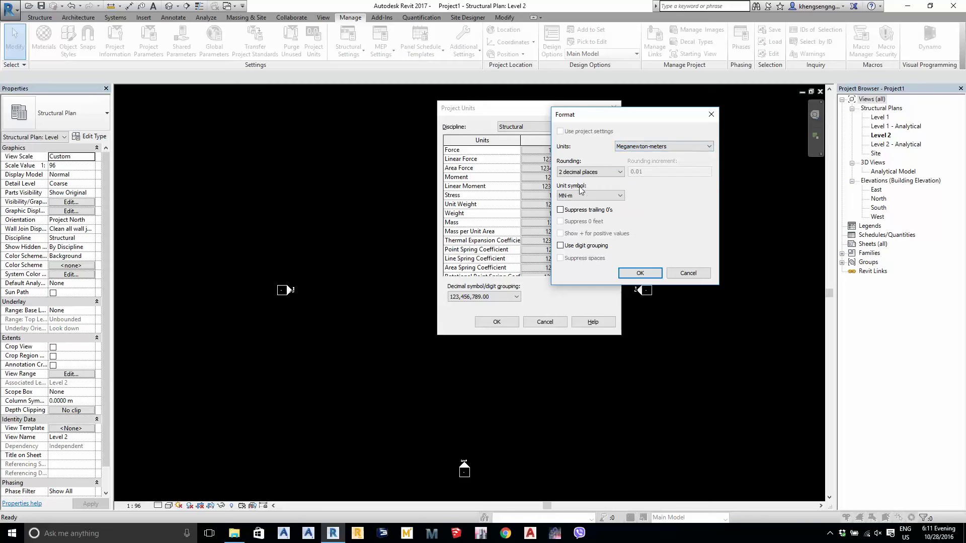
{"action": "left_click", "coordinate": [581, 195]}
{"action": "left_click", "coordinate": [621, 272]}
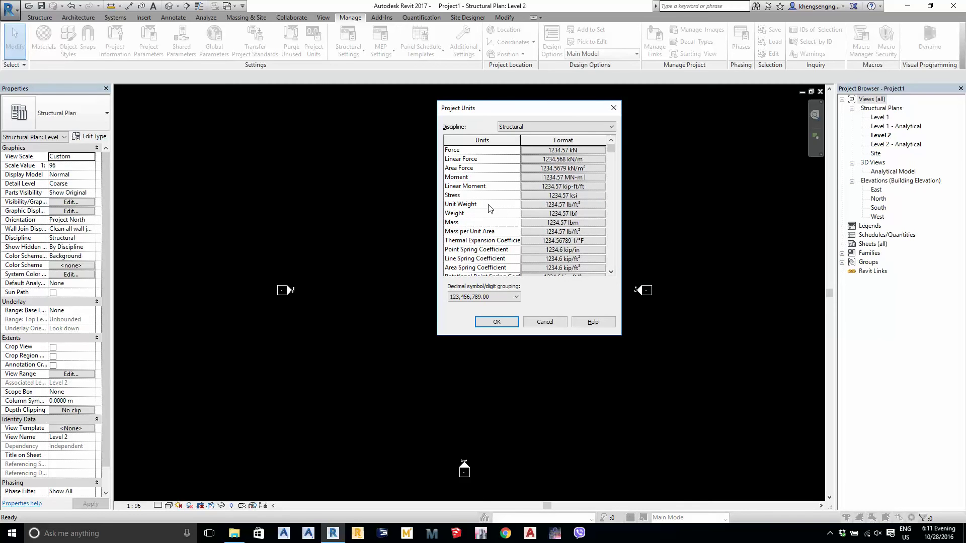
Set Linear Moment to Kilogram force-meters per meter (kgf-m/m)
{"action": "left_click", "coordinate": [541, 188]}
{"action": "left_click", "coordinate": [649, 147]}
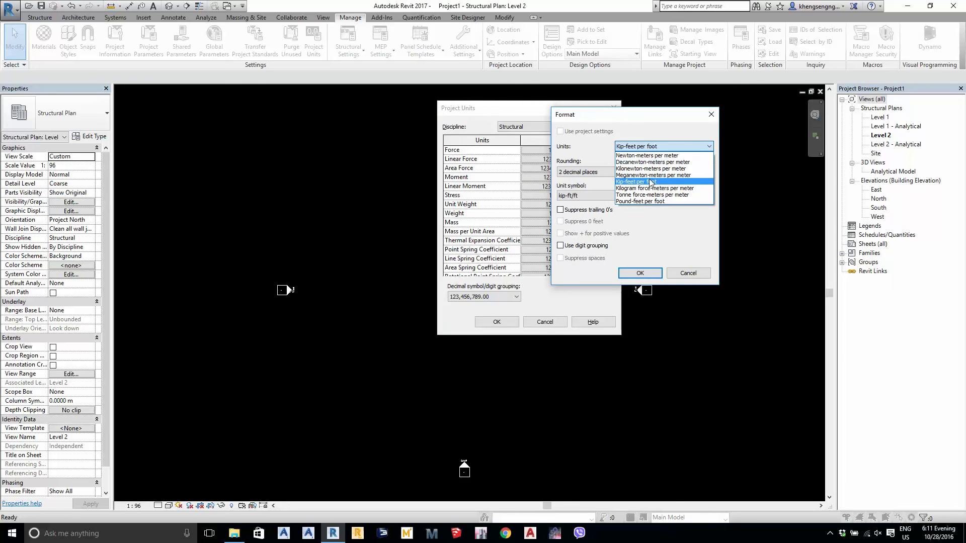
{"action": "left_click", "coordinate": [678, 189]}
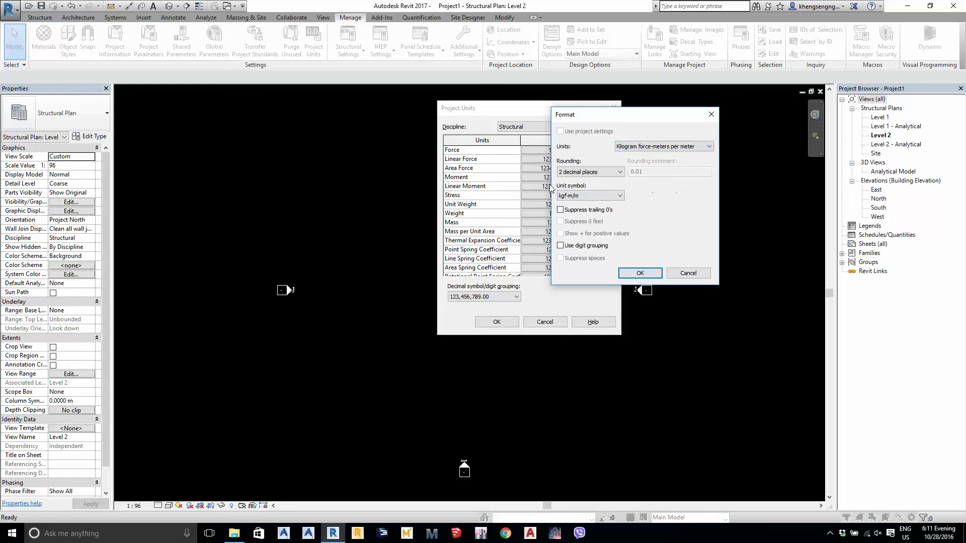
{"action": "left_click", "coordinate": [639, 274]}
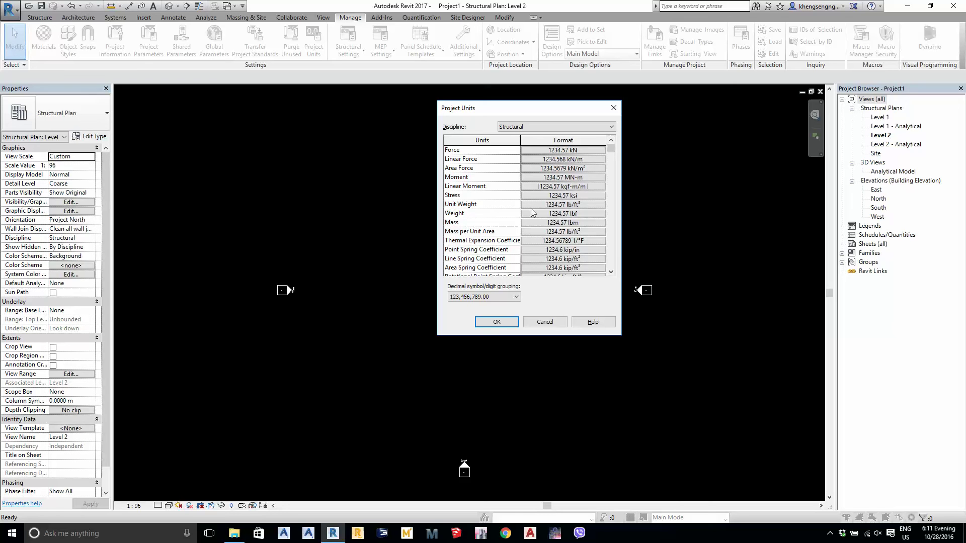
Set the structural Stress format to kilonewtons per square meter (kN/m²)
{"action": "left_click", "coordinate": [581, 194]}
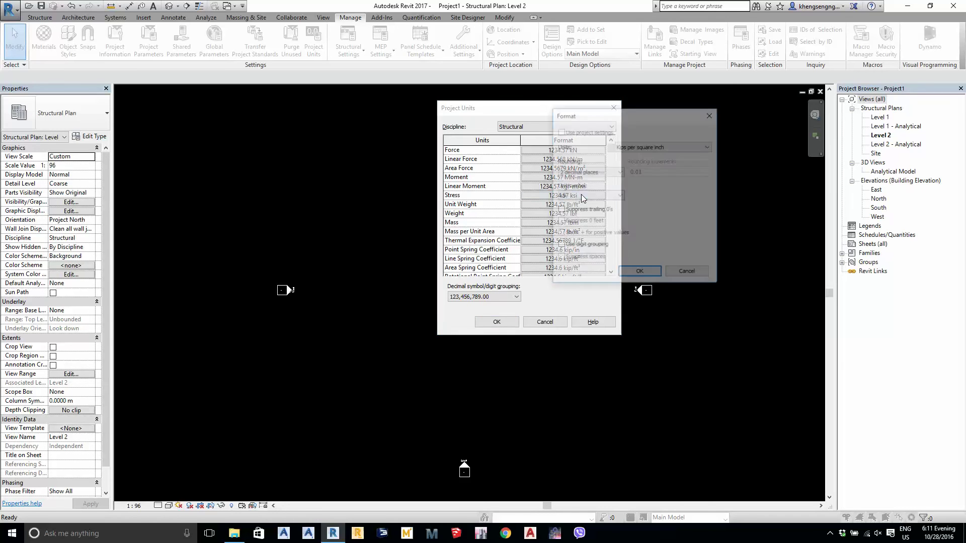
{"action": "left_click", "coordinate": [632, 147]}
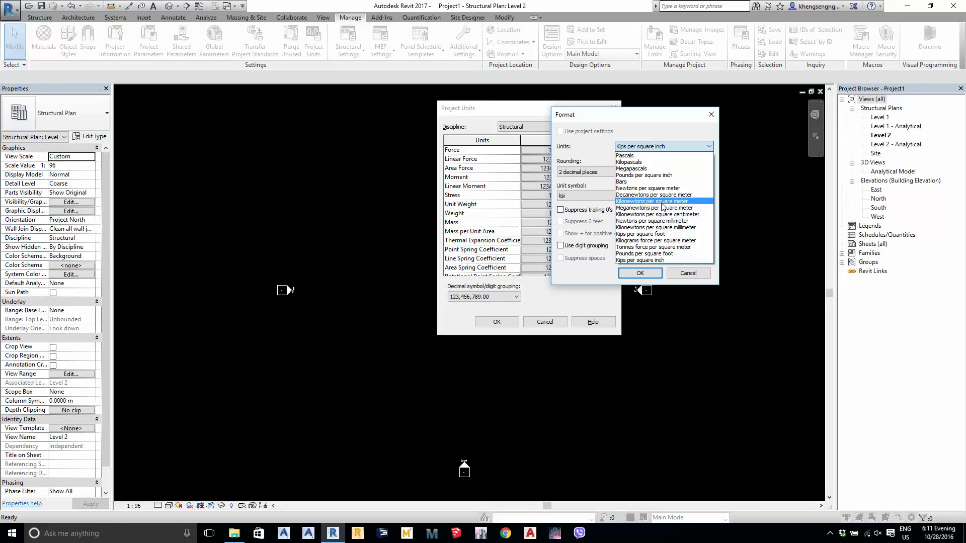
{"action": "left_click", "coordinate": [667, 202]}
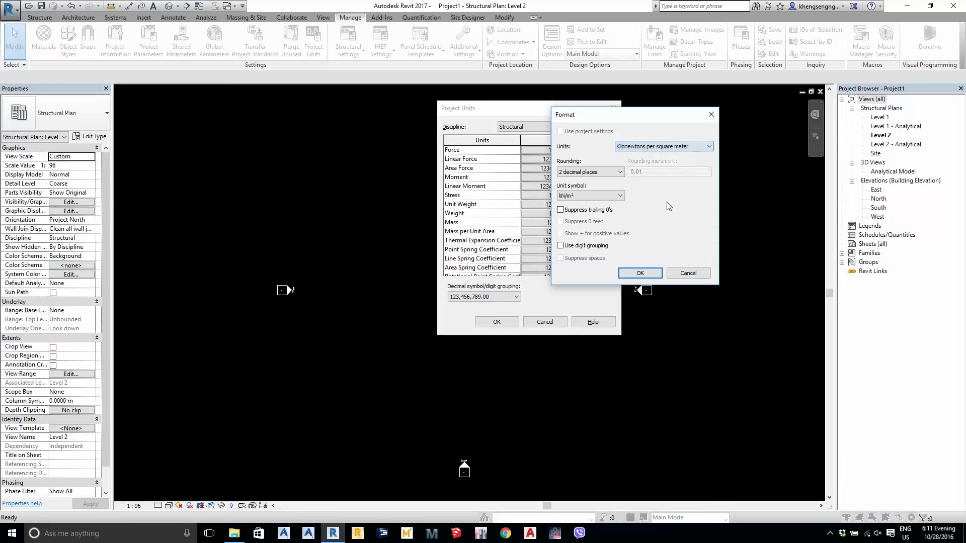
{"action": "left_click", "coordinate": [640, 273]}
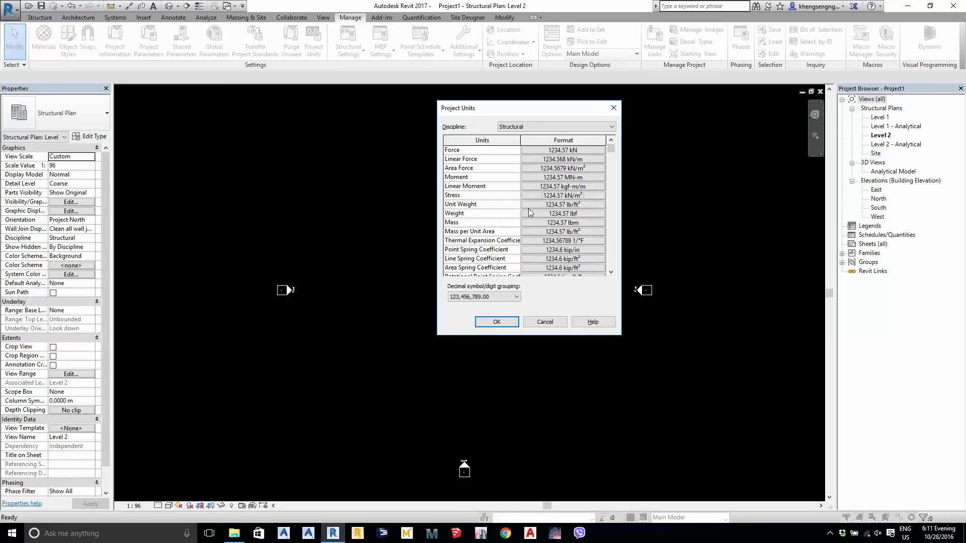
Set Unit Weight to kilonewtons per cubic meter (kN/m³)
{"action": "left_click", "coordinate": [551, 206]}
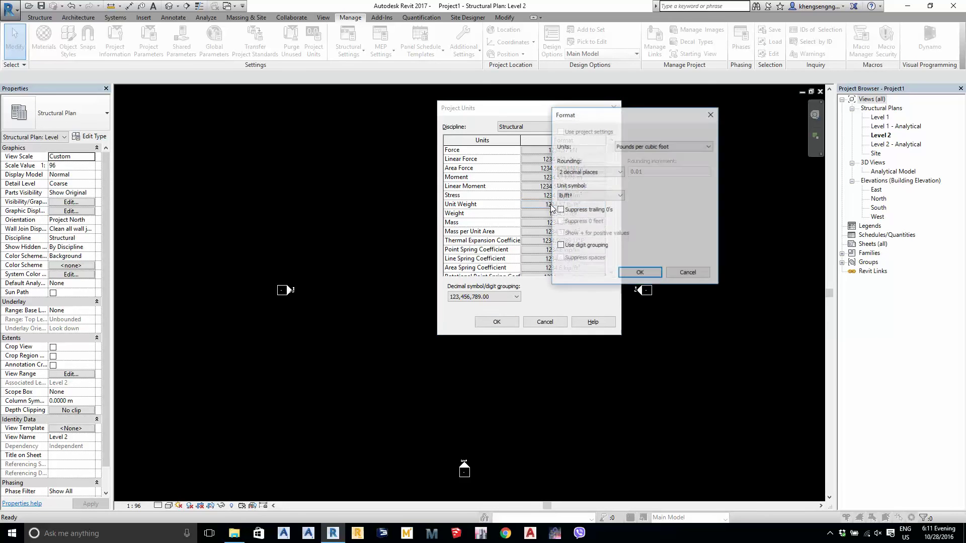
{"action": "left_click", "coordinate": [634, 147]}
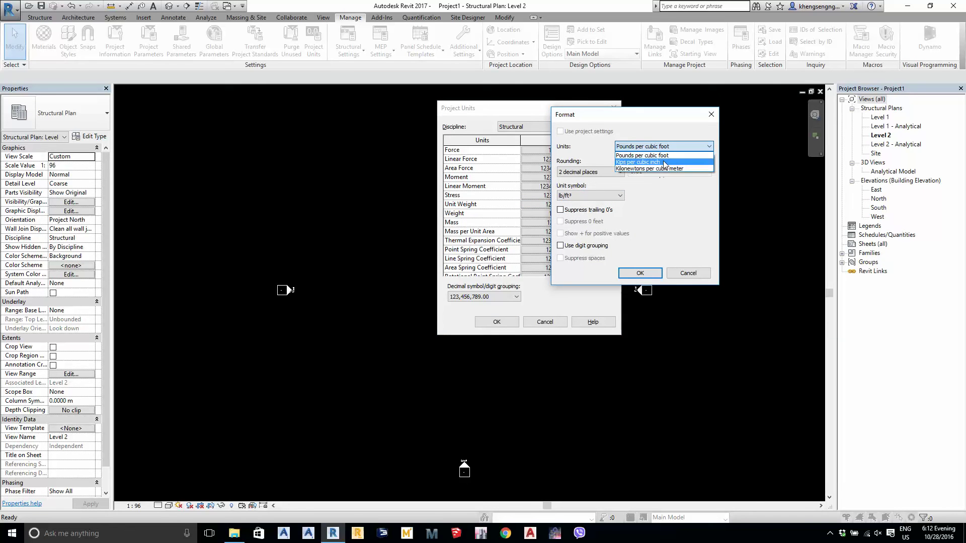
{"action": "left_click", "coordinate": [630, 169]}
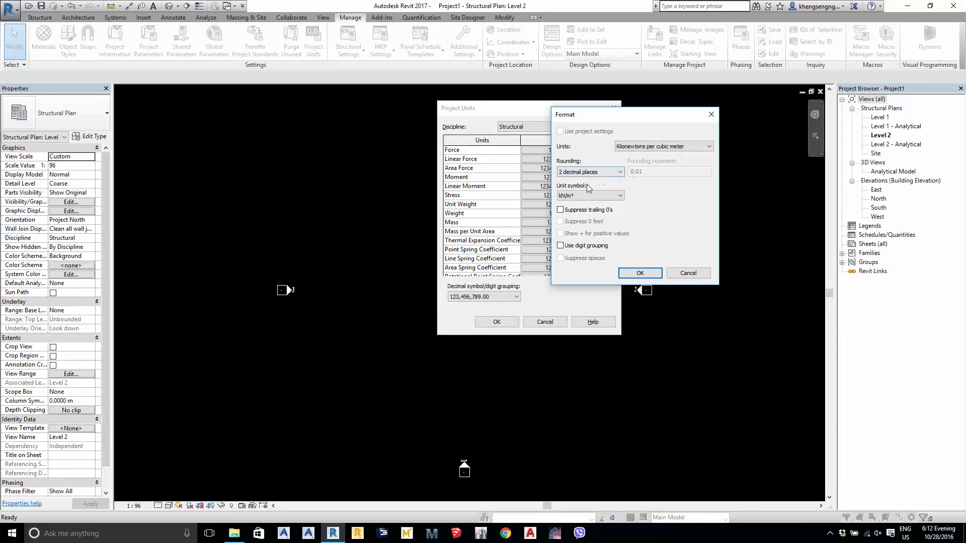
{"action": "left_click", "coordinate": [639, 273]}
Set Weight to kilonewtons (kN)
{"action": "scroll", "coordinate": [520, 227], "scroll_direction": "down", "scroll_amount": 1}
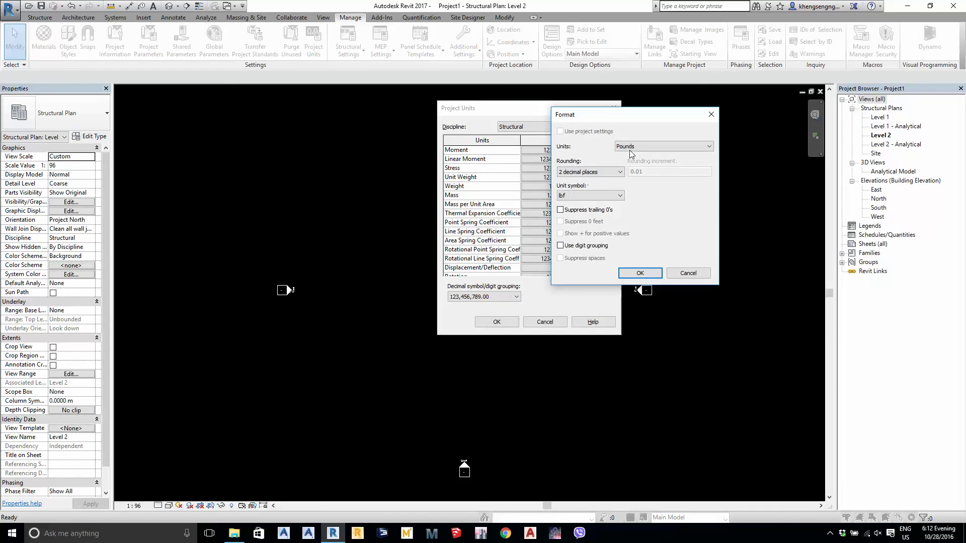
{"action": "left_click", "coordinate": [649, 146]}
{"action": "left_click", "coordinate": [646, 170]}
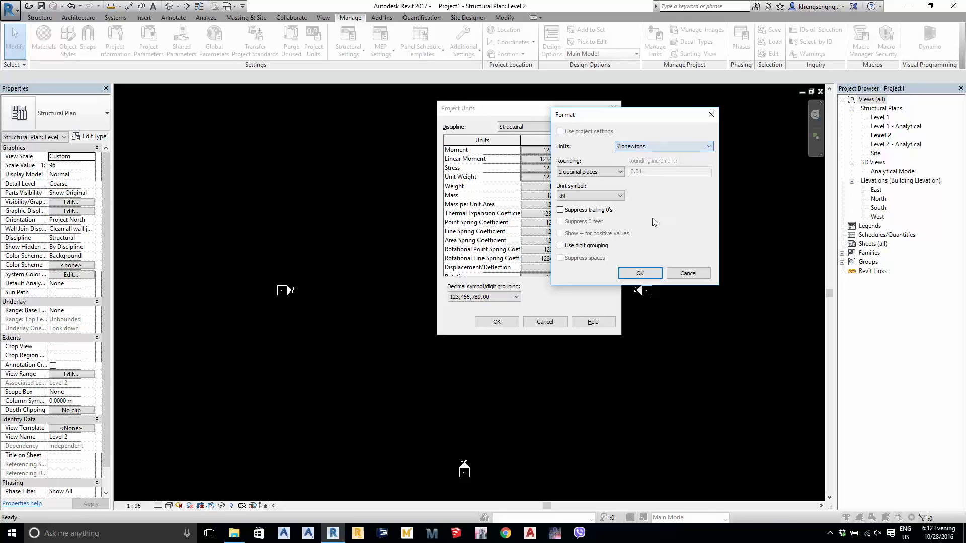
{"action": "left_click", "coordinate": [639, 273]}
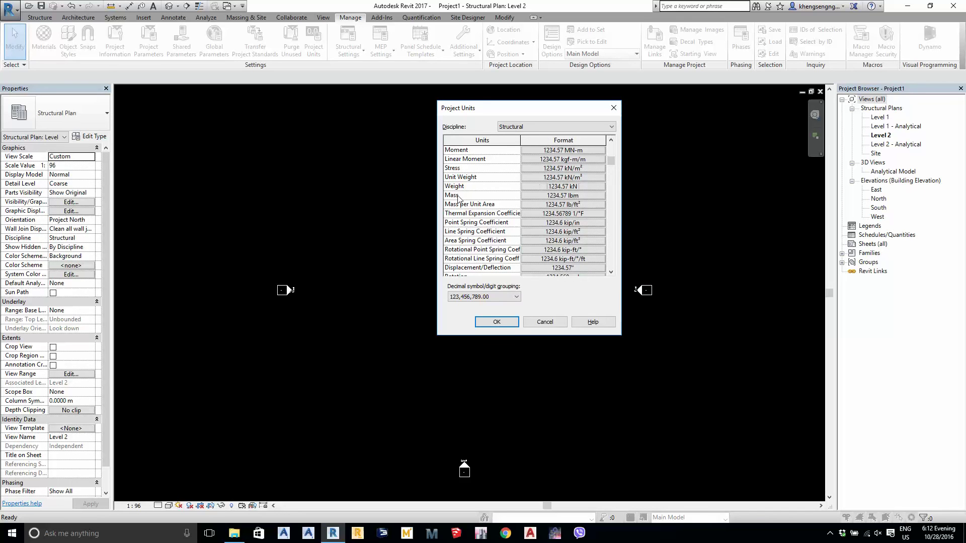
Set structural Mass to kilograms after briefly trying tonnes
{"action": "left_click", "coordinate": [553, 195]}
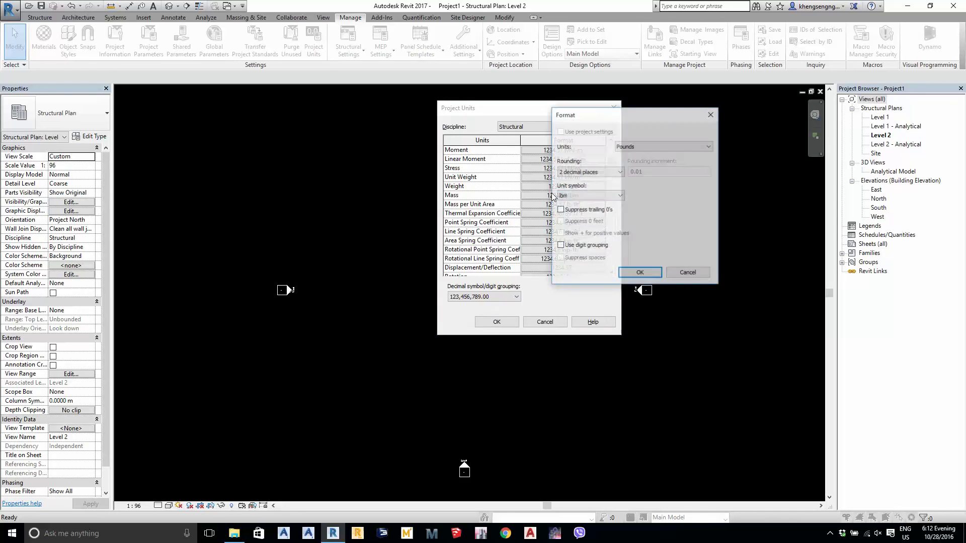
{"action": "left_click", "coordinate": [638, 146]}
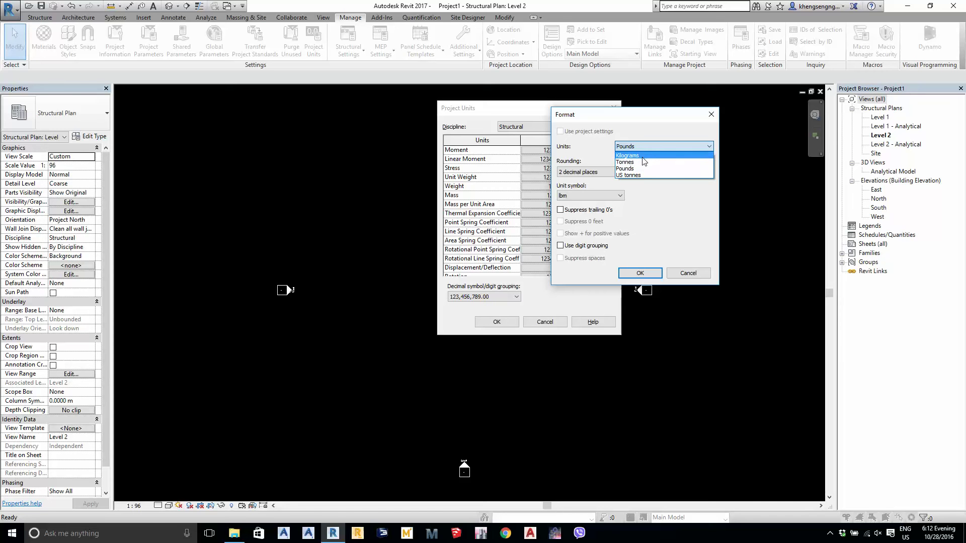
{"action": "left_click", "coordinate": [644, 162]}
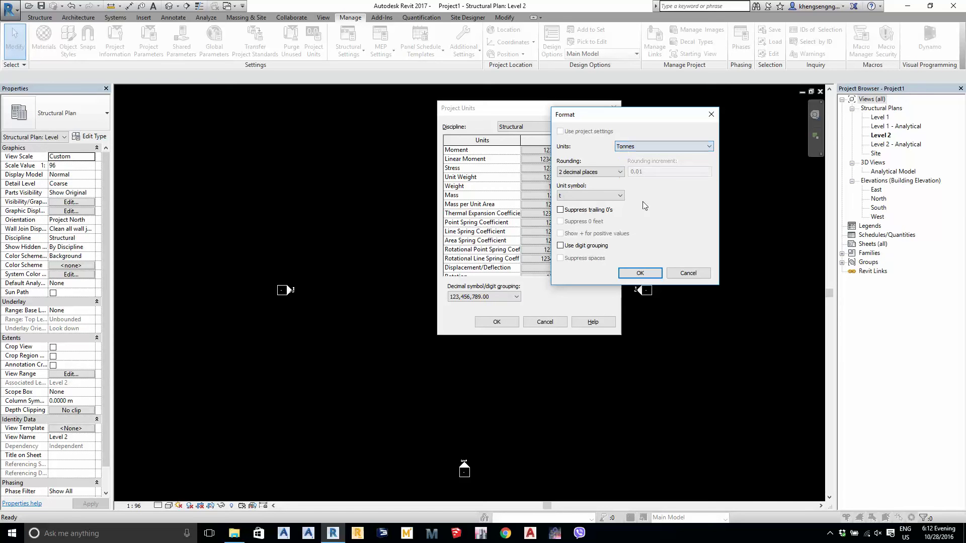
{"action": "left_click", "coordinate": [649, 151]}
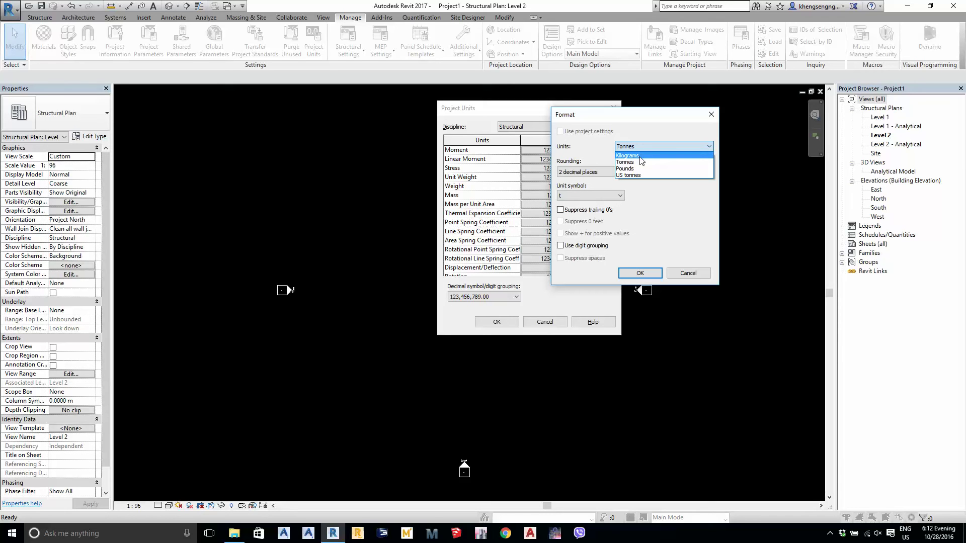
{"action": "left_click", "coordinate": [638, 156]}
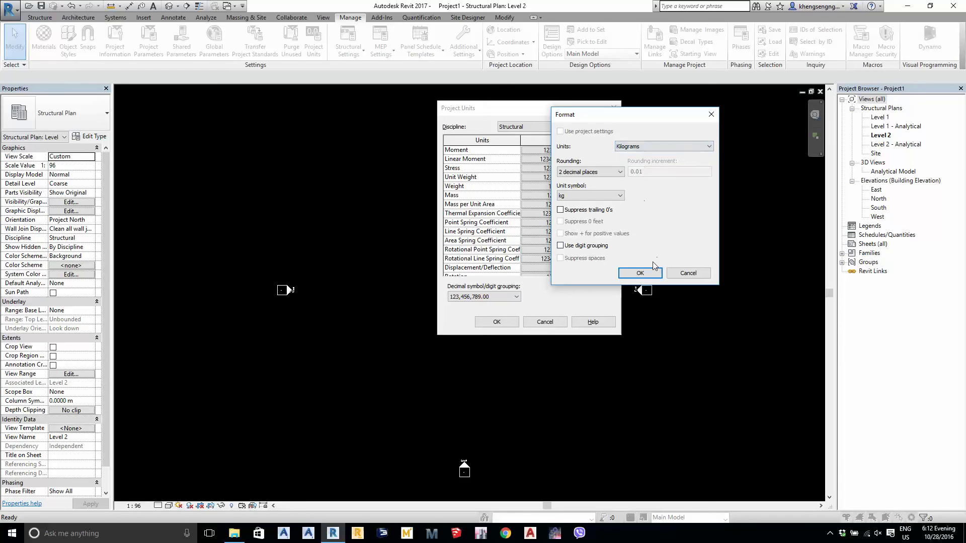
{"action": "left_click", "coordinate": [639, 272]}
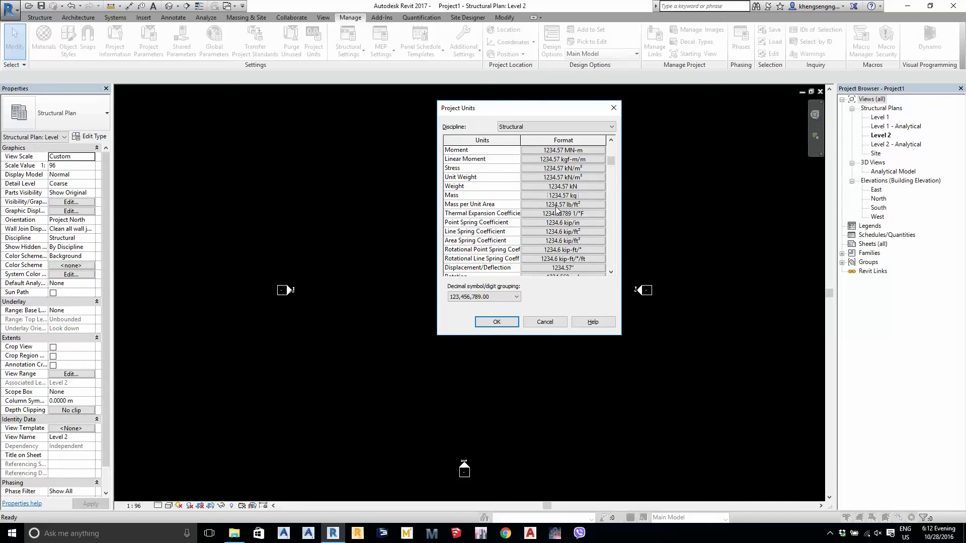
Set Mass per Unit Area to kilograms per square meter (kg/m²)
{"action": "left_click", "coordinate": [556, 205]}
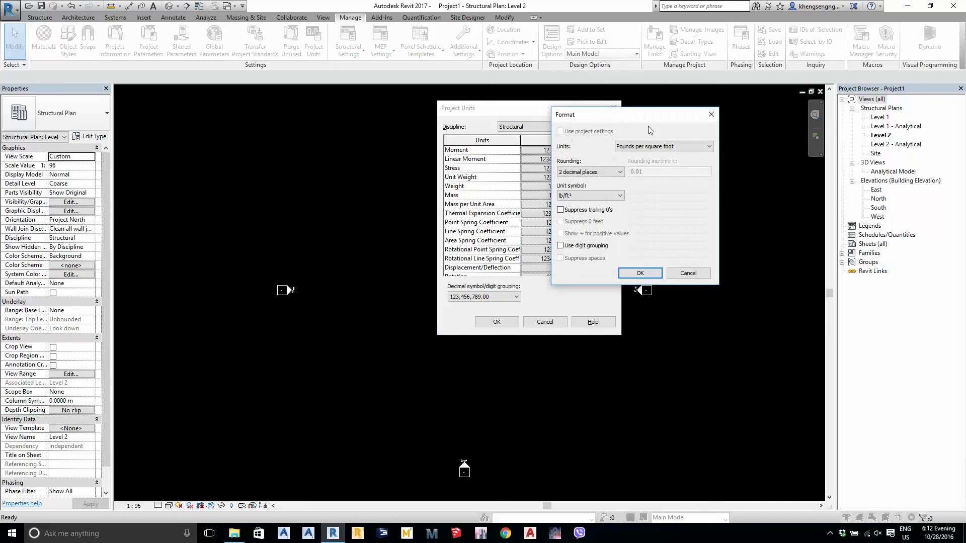
{"action": "left_click", "coordinate": [659, 147]}
{"action": "left_click", "coordinate": [659, 161]}
{"action": "left_click", "coordinate": [652, 272]}
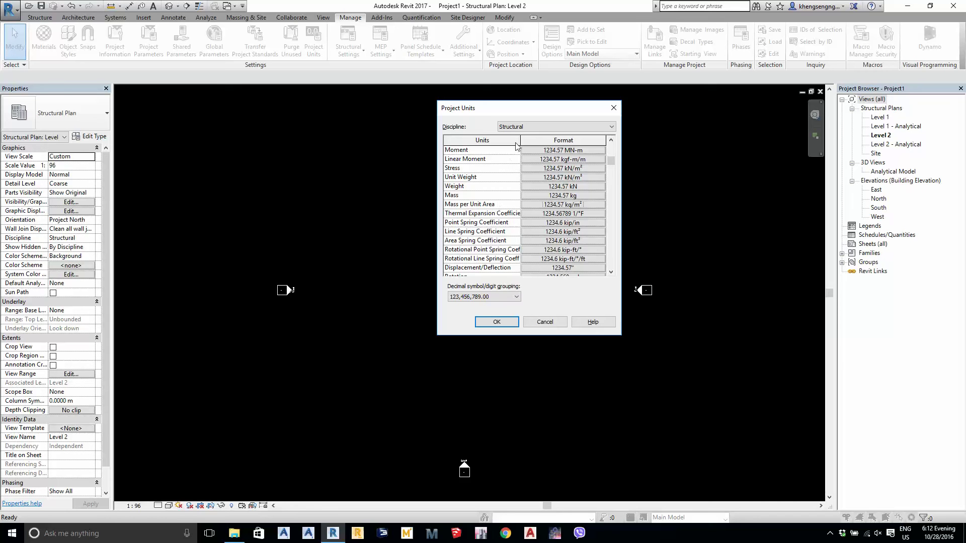
Set Thermal Expansion Coefficient to micrometers per meter Celsius (µm/(m·°C))
{"action": "left_click_drag", "start_coordinate": [522, 139], "coordinate": [533, 140]}
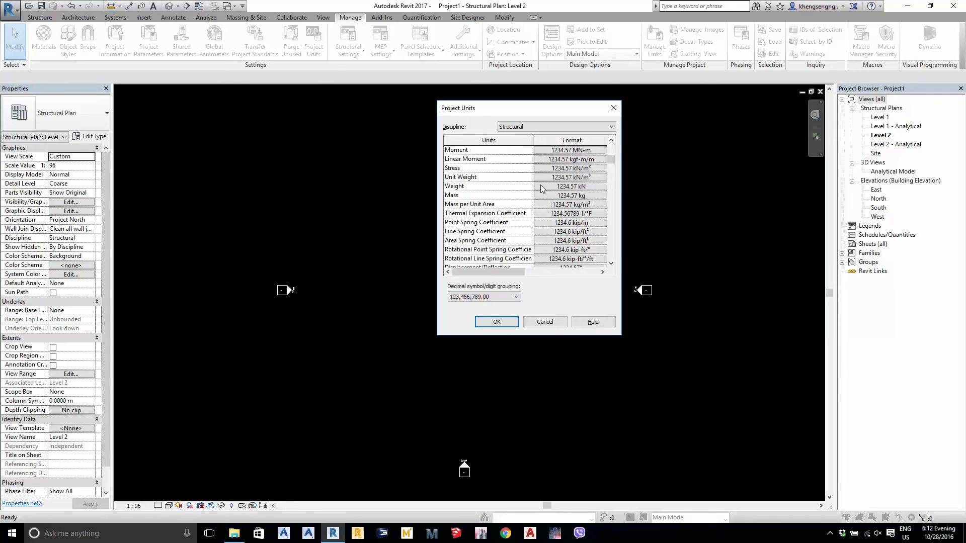
{"action": "left_click", "coordinate": [547, 215]}
{"action": "left_click", "coordinate": [654, 146]}
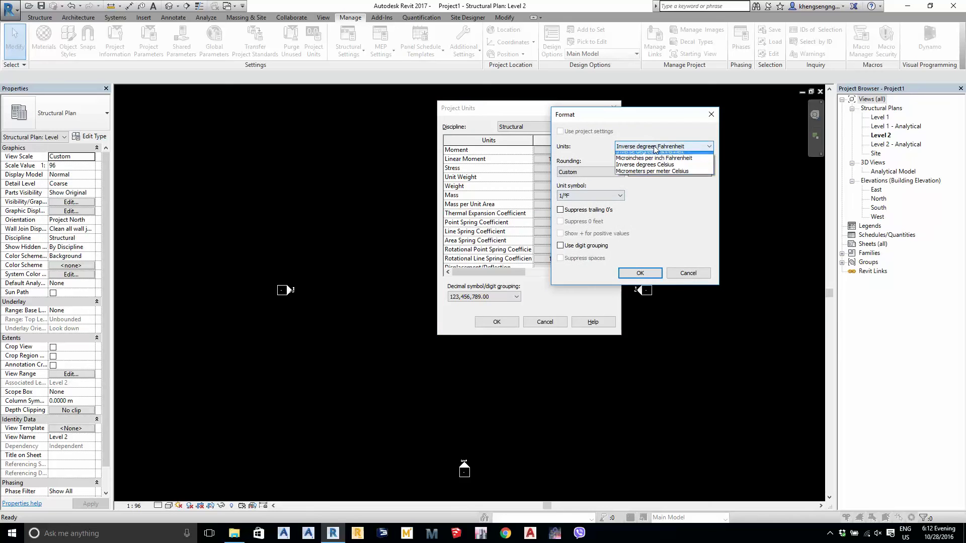
{"action": "left_click", "coordinate": [673, 176]}
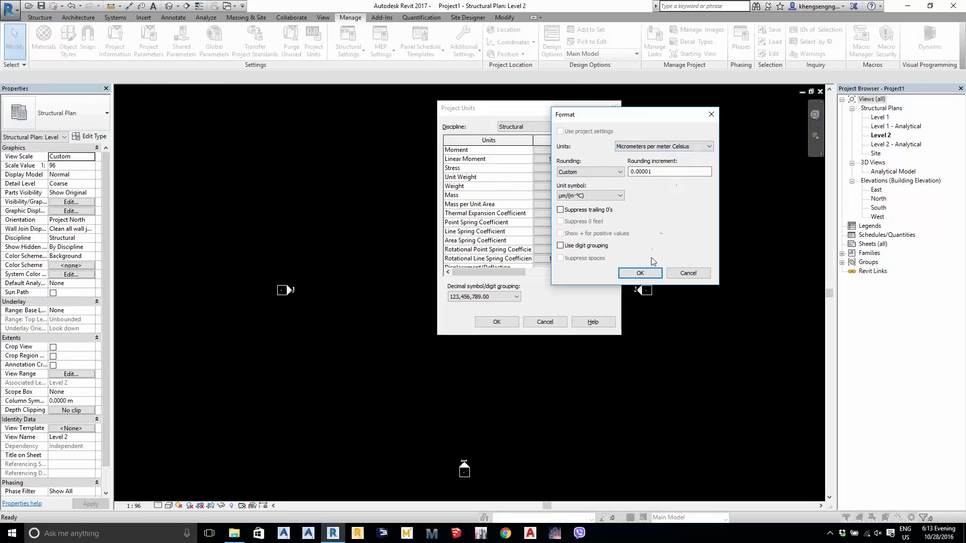
{"action": "left_click", "coordinate": [650, 274]}
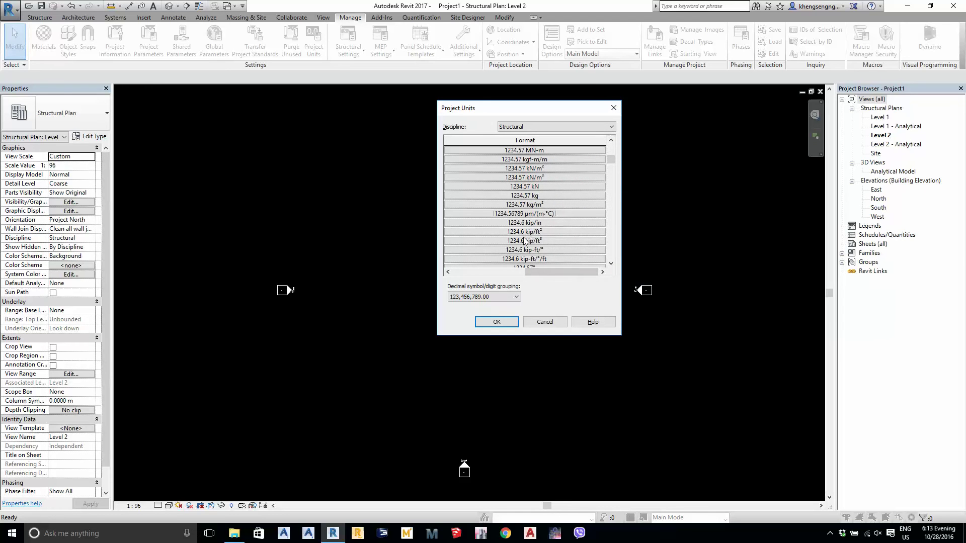
Resize the Units and Format columns so the format values read fully
{"action": "left_click_drag", "start_coordinate": [541, 271], "coordinate": [456, 260]}
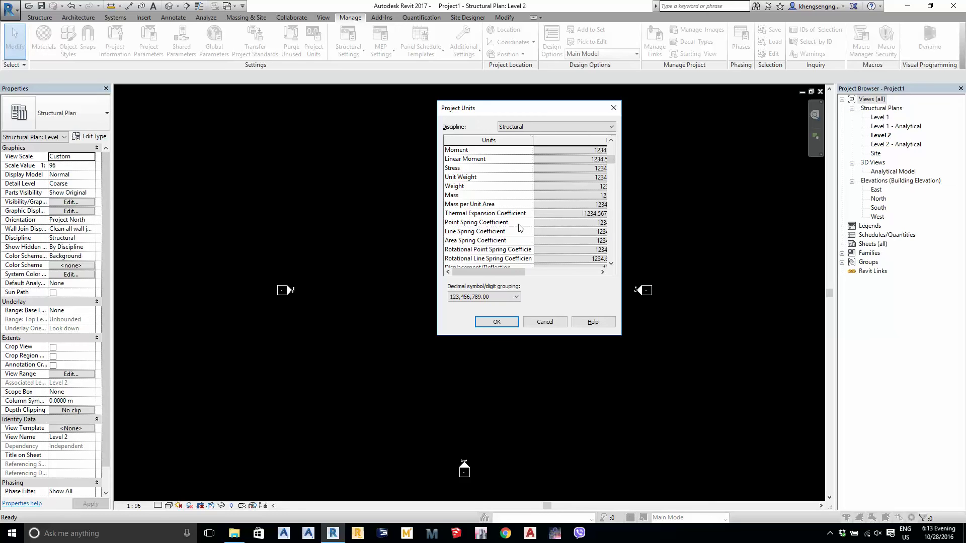
{"action": "scroll", "coordinate": [520, 229], "scroll_direction": "down", "scroll_amount": 1}
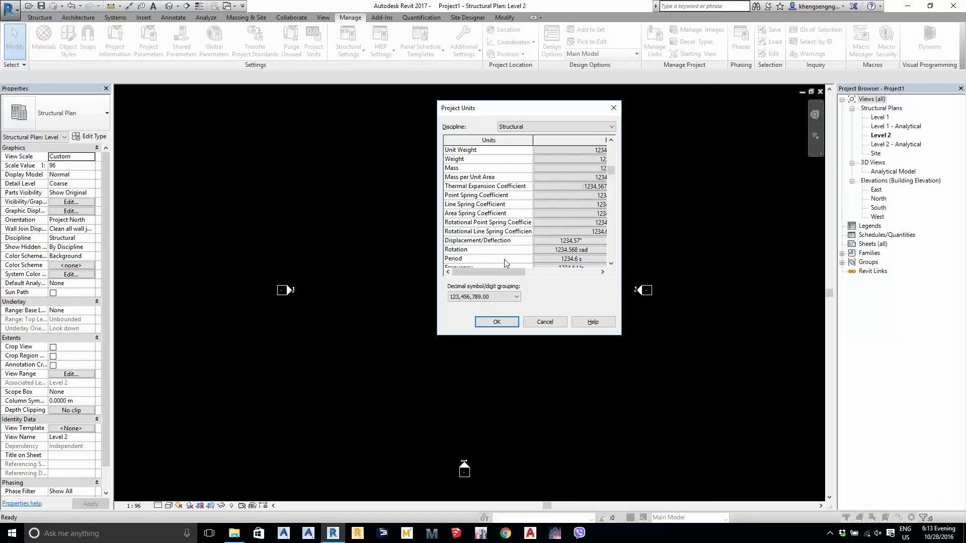
{"action": "left_click_drag", "start_coordinate": [523, 272], "coordinate": [602, 274]}
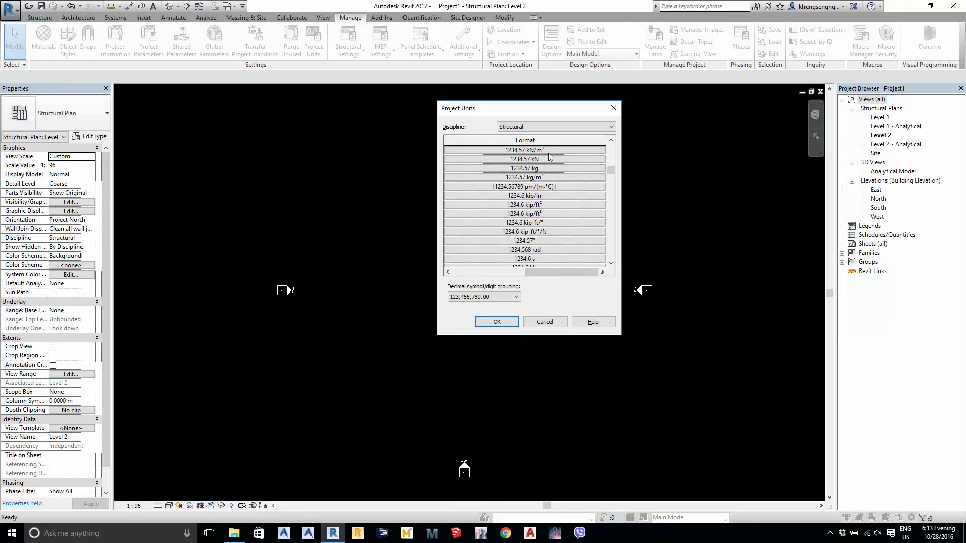
{"action": "left_click_drag", "start_coordinate": [605, 140], "coordinate": [557, 139]}
{"action": "left_click_drag", "start_coordinate": [548, 273], "coordinate": [474, 273]}
{"action": "left_click_drag", "start_coordinate": [531, 140], "coordinate": [517, 140]}
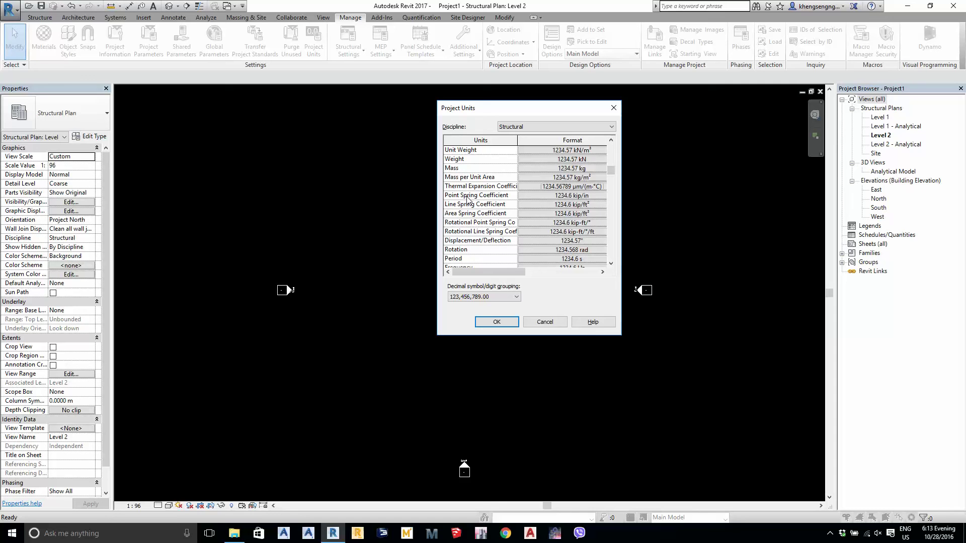
Set Point Spring Coefficient to kilonewtons per meter (kN/m)
{"action": "left_click", "coordinate": [553, 196]}
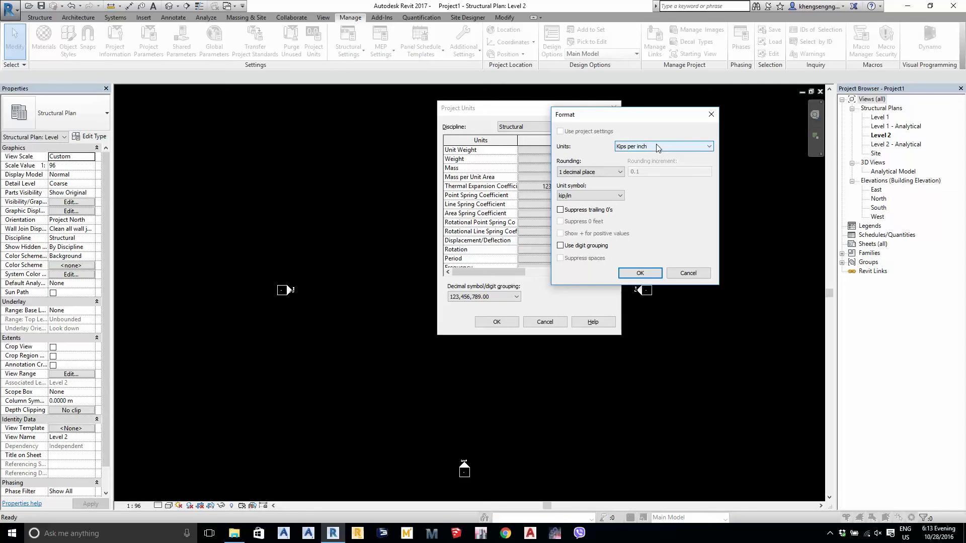
{"action": "left_click", "coordinate": [657, 148]}
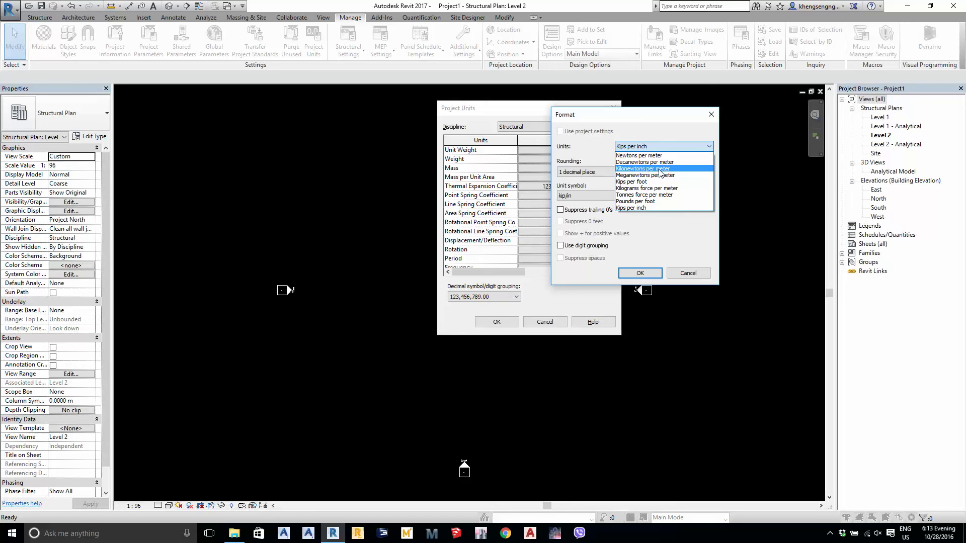
{"action": "left_click", "coordinate": [659, 169]}
{"action": "left_click", "coordinate": [644, 273]}
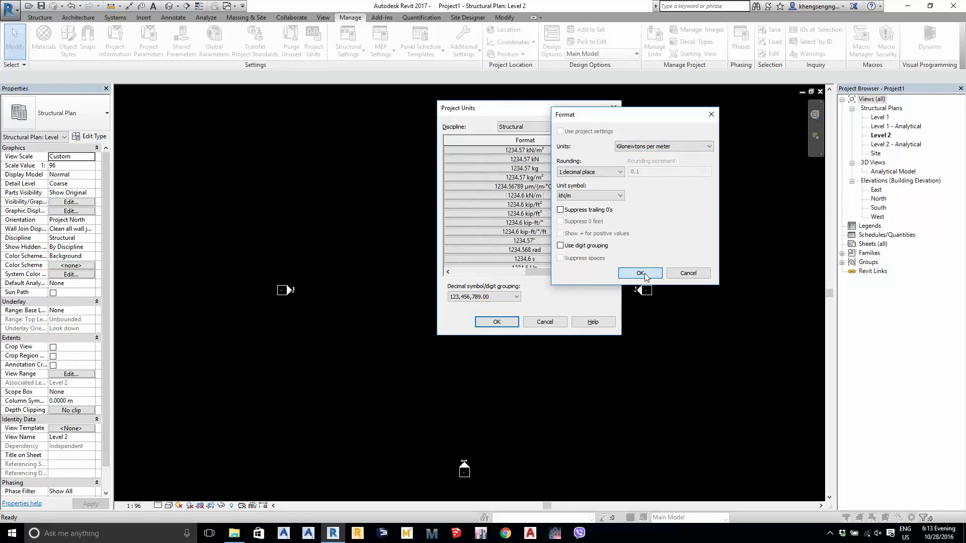
{"action": "left_click", "coordinate": [495, 271]}
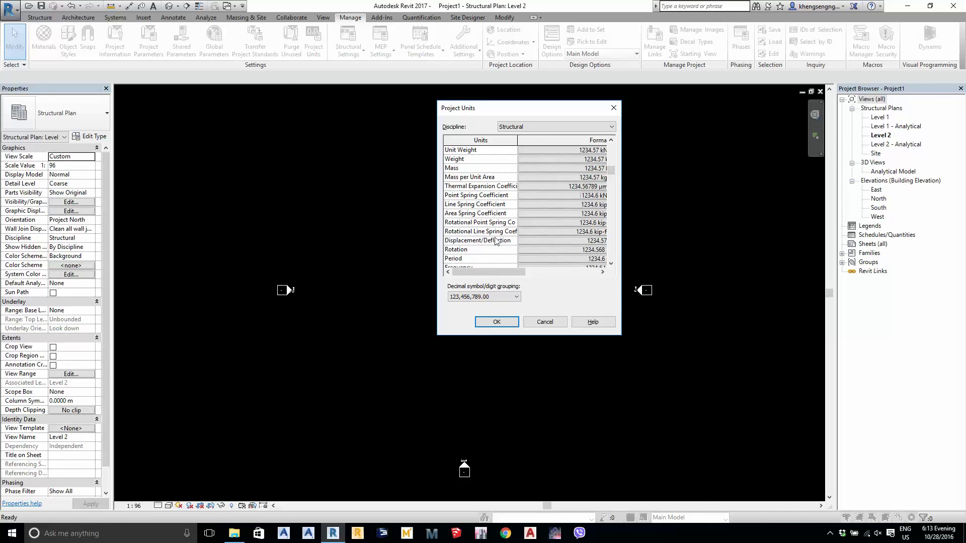
Set structural Rotation to decimal degrees
{"action": "scroll", "coordinate": [485, 244], "scroll_direction": "down", "scroll_amount": 1}
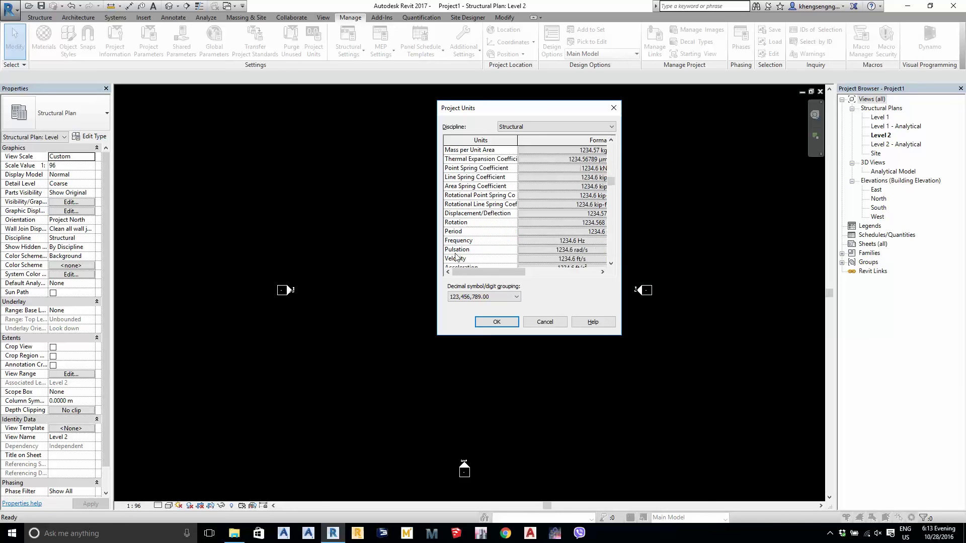
{"action": "left_click", "coordinate": [542, 221]}
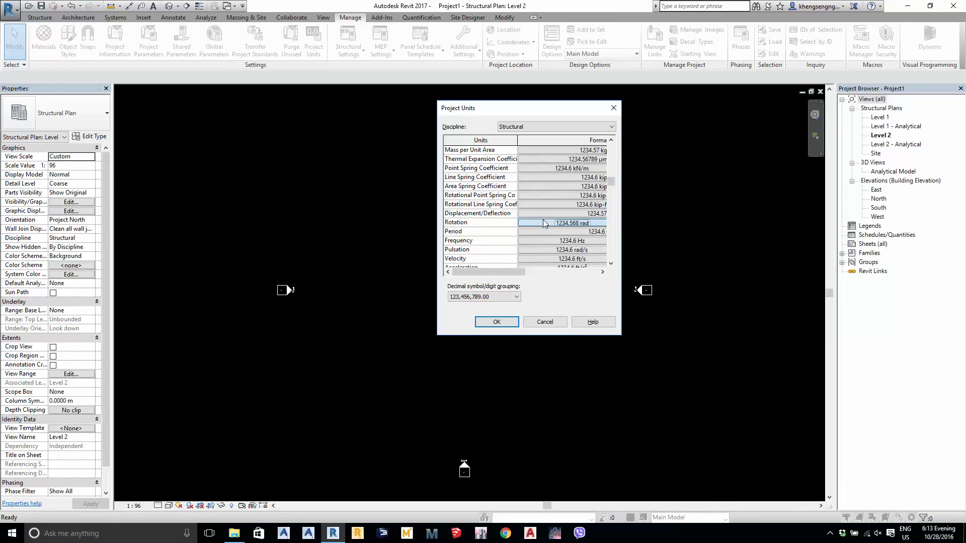
{"action": "left_click", "coordinate": [644, 150]}
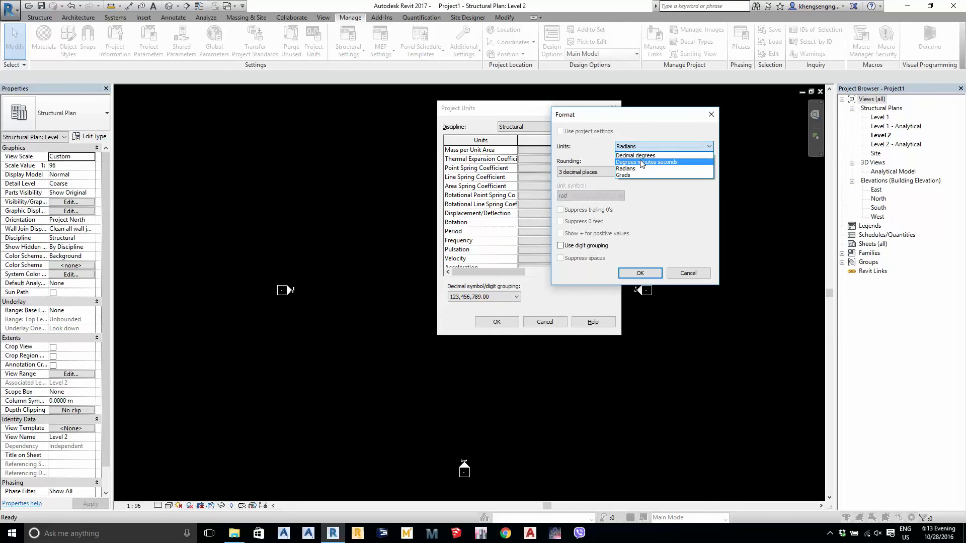
{"action": "left_click", "coordinate": [639, 159]}
{"action": "left_click", "coordinate": [639, 273]}
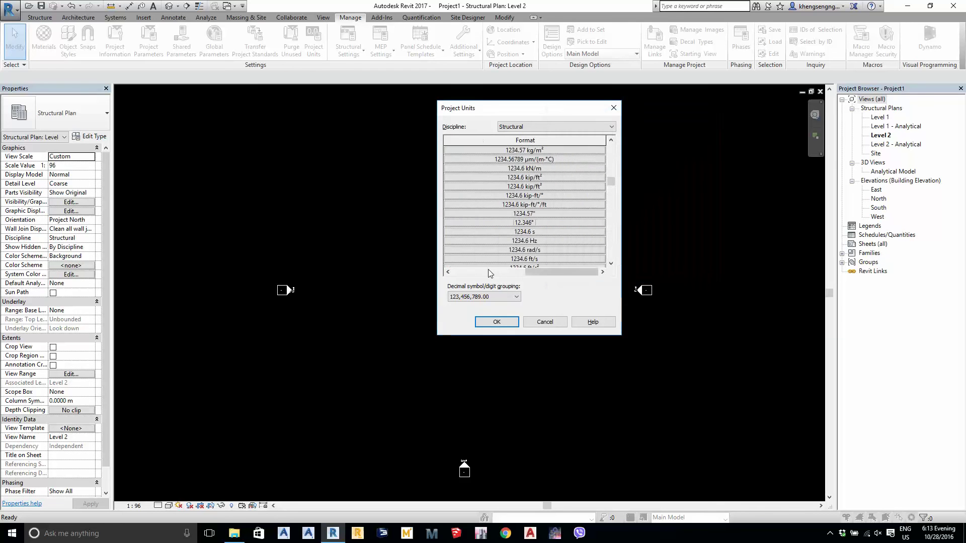
{"action": "left_click", "coordinate": [526, 272]}
{"action": "left_click_drag", "start_coordinate": [472, 274], "coordinate": [452, 274]}
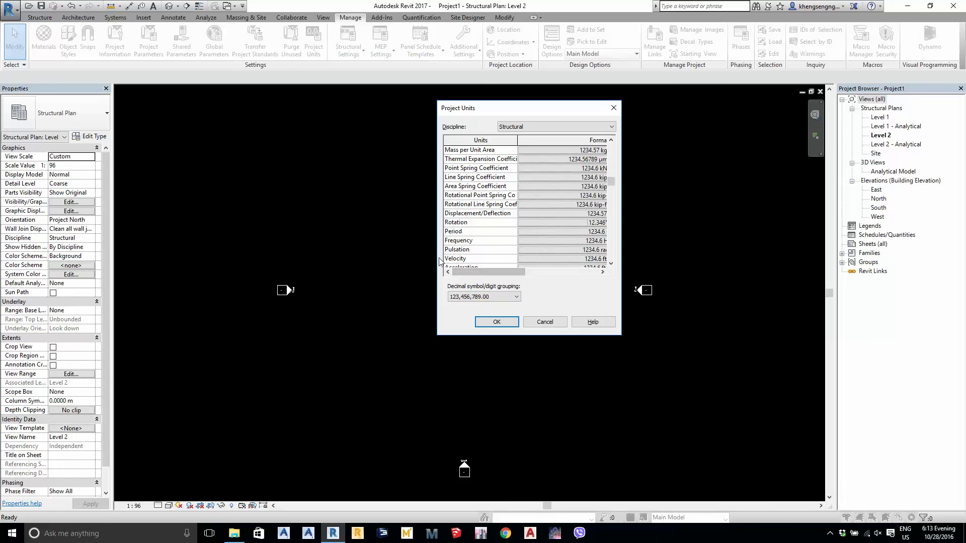
Set Acceleration to meters per second squared (m/s²)
{"action": "scroll", "coordinate": [455, 254], "scroll_direction": "down", "scroll_amount": 1}
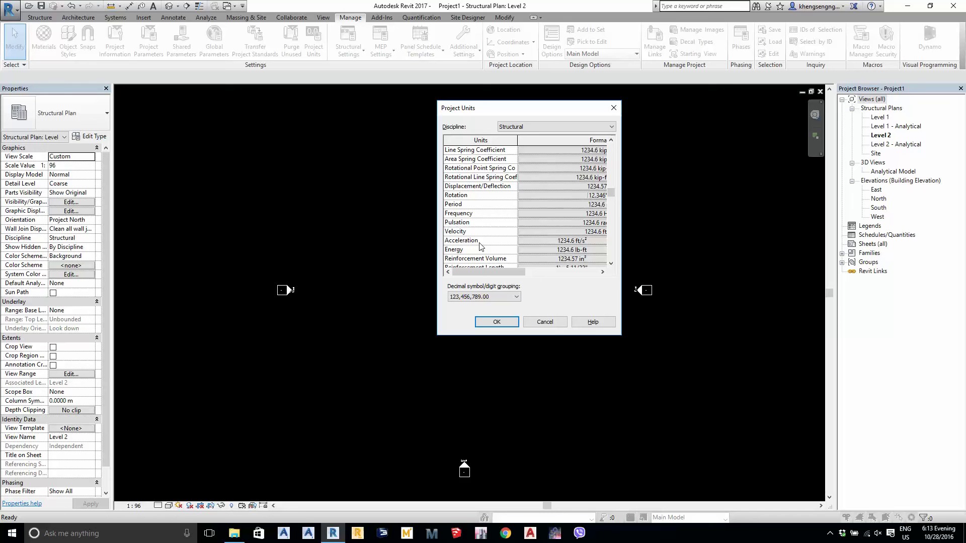
{"action": "left_click", "coordinate": [581, 241]}
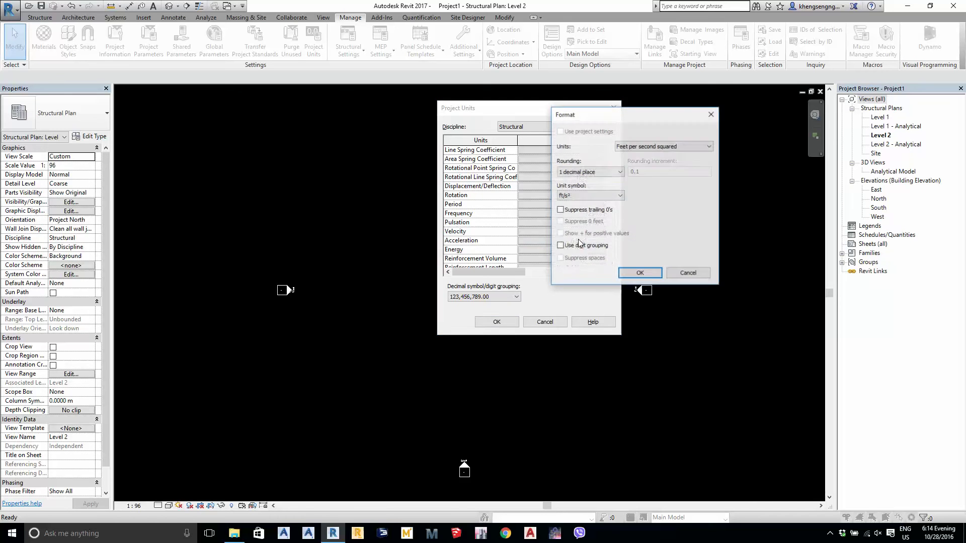
{"action": "left_click", "coordinate": [639, 148]}
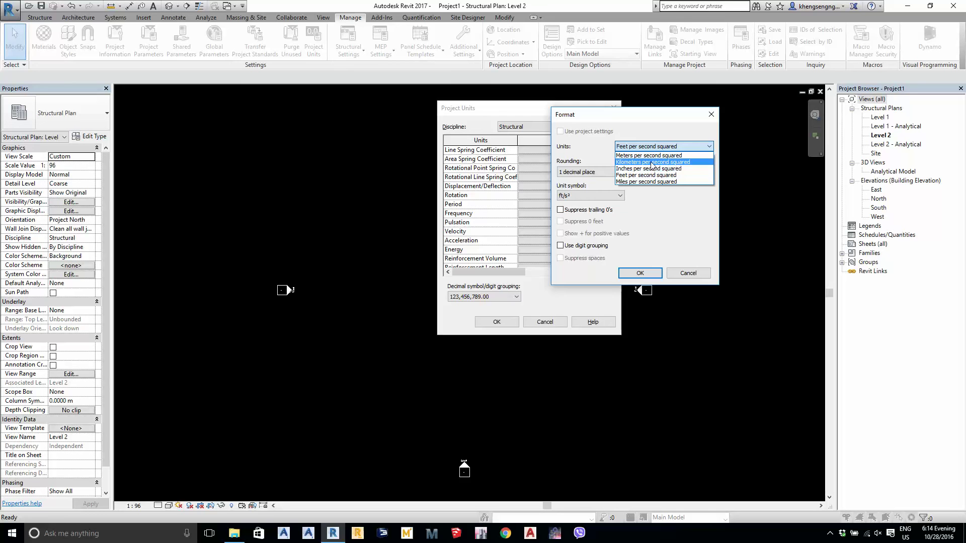
{"action": "left_click", "coordinate": [648, 155]}
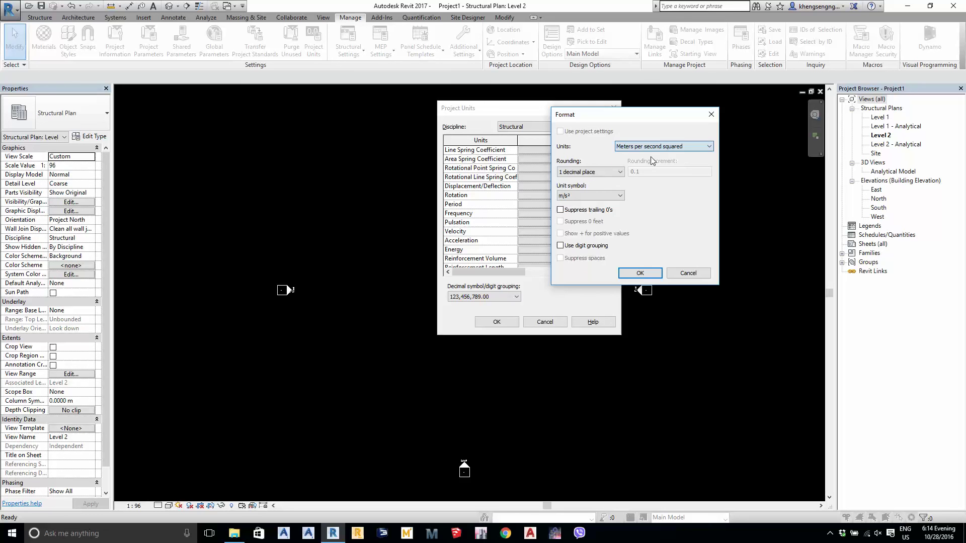
{"action": "left_click", "coordinate": [639, 273]}
{"action": "left_click_drag", "start_coordinate": [528, 271], "coordinate": [456, 271]}
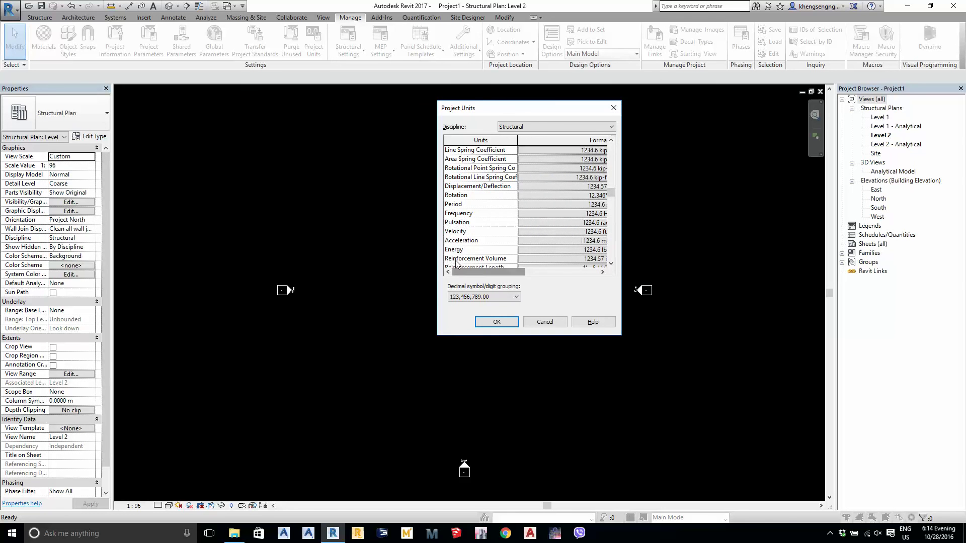
{"action": "scroll", "coordinate": [456, 261], "scroll_direction": "down", "scroll_amount": 1}
{"action": "scroll", "coordinate": [456, 261], "scroll_direction": "down", "scroll_amount": 1}
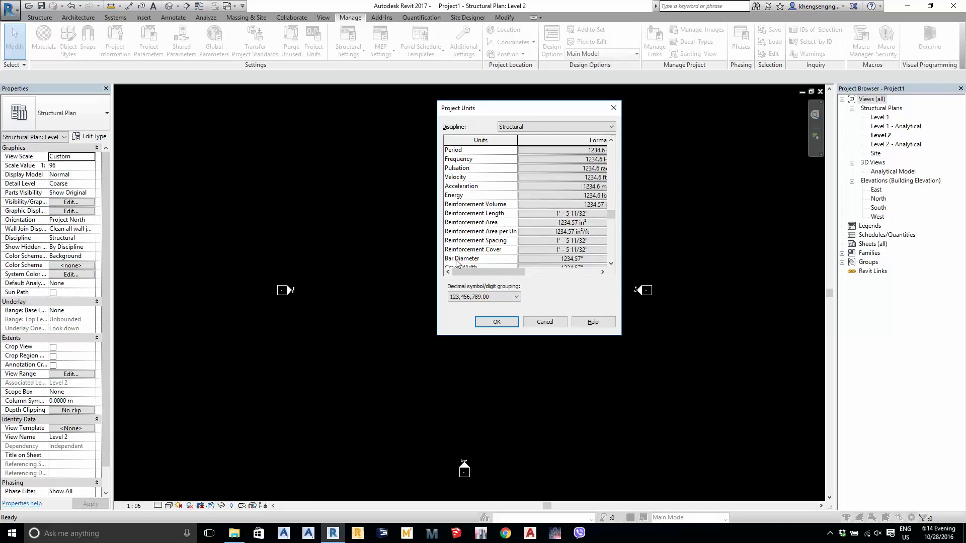
{"action": "scroll", "coordinate": [464, 220], "scroll_direction": "down", "scroll_amount": 2}
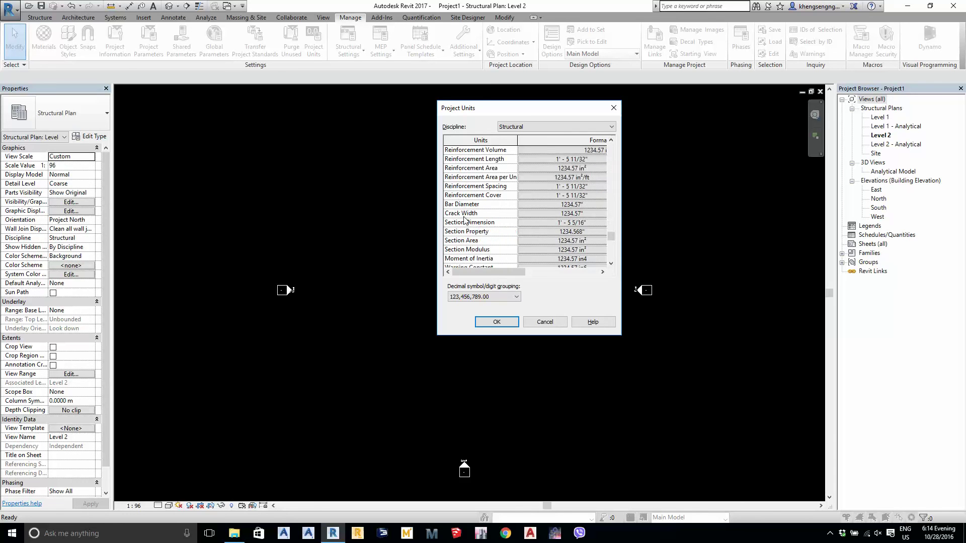
{"action": "scroll", "coordinate": [466, 228], "scroll_direction": "up", "scroll_amount": 3}
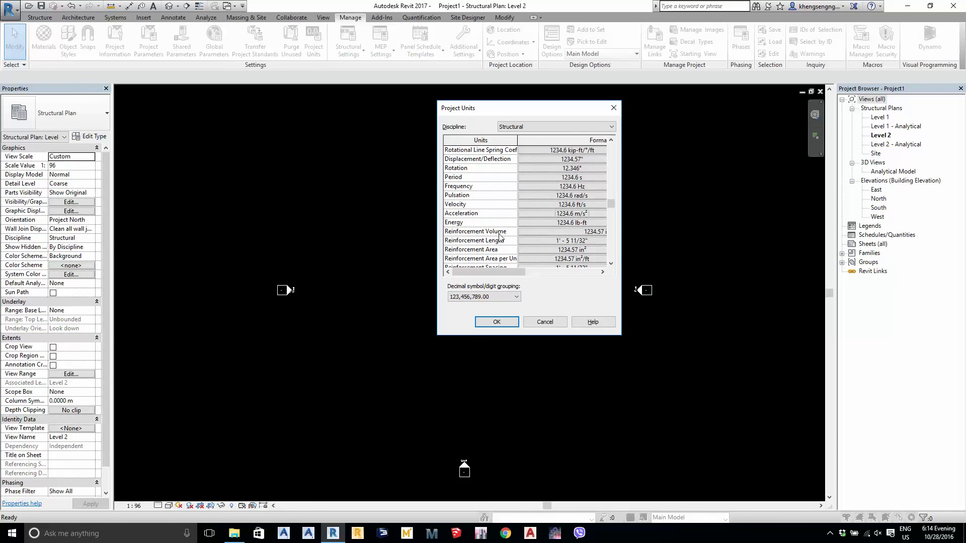
{"action": "scroll", "coordinate": [459, 236], "scroll_direction": "up", "scroll_amount": 1}
{"action": "scroll", "coordinate": [464, 223], "scroll_direction": "up", "scroll_amount": 4}
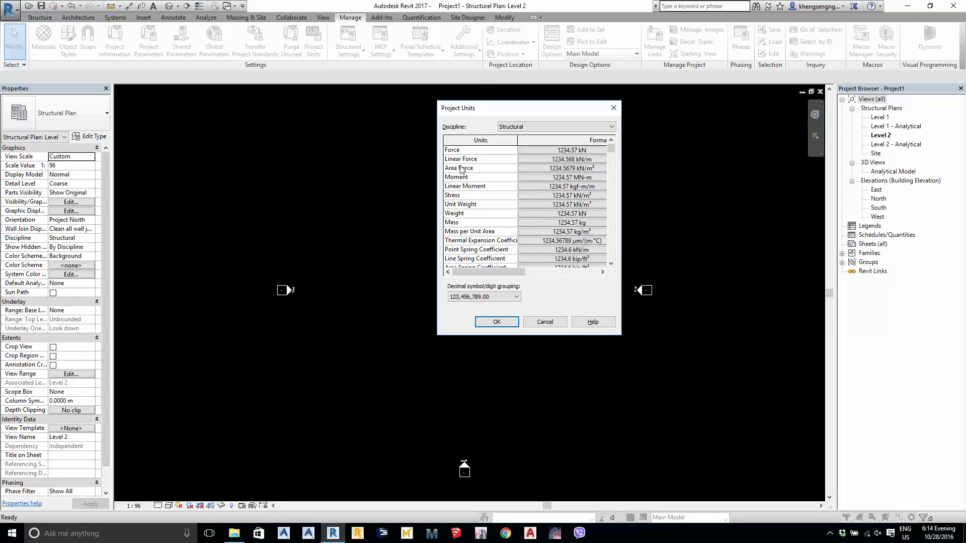
{"action": "scroll", "coordinate": [468, 173], "scroll_direction": "down", "scroll_amount": 3}
{"action": "scroll", "coordinate": [469, 187], "scroll_direction": "down", "scroll_amount": 3}
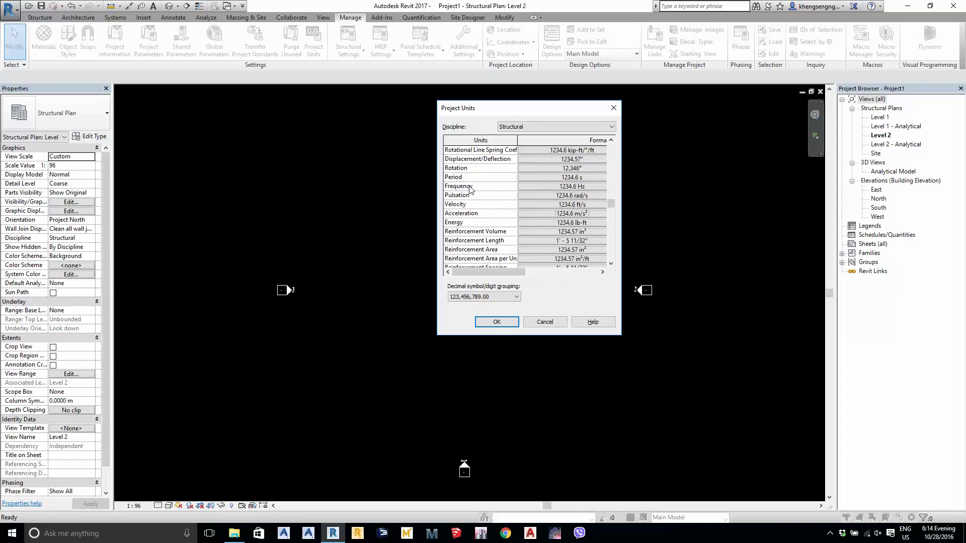
{"action": "scroll", "coordinate": [469, 188], "scroll_direction": "down", "scroll_amount": 1}
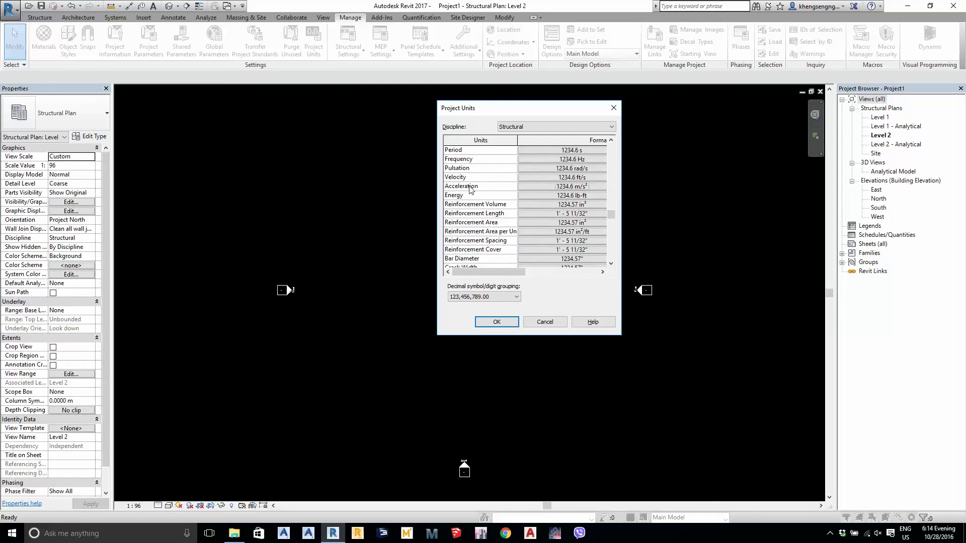
{"action": "scroll", "coordinate": [469, 188], "scroll_direction": "up", "scroll_amount": 1}
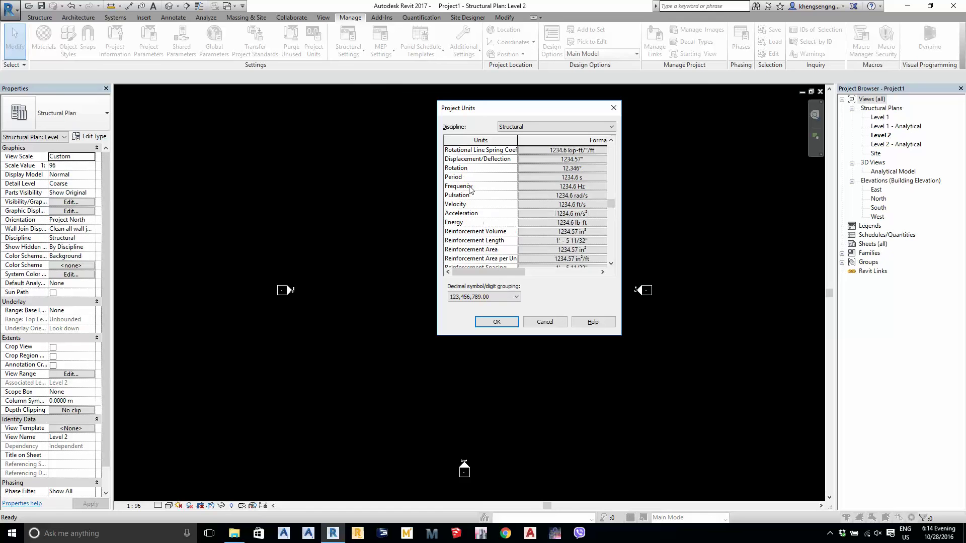
{"action": "scroll", "coordinate": [478, 196], "scroll_direction": "up", "scroll_amount": 2}
{"action": "scroll", "coordinate": [490, 205], "scroll_direction": "up", "scroll_amount": 2}
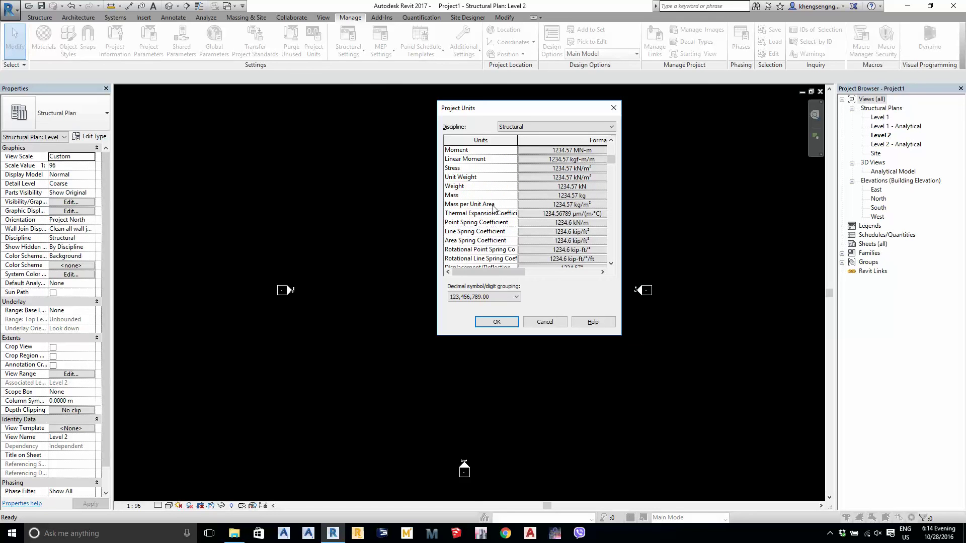
{"action": "scroll", "coordinate": [494, 208], "scroll_direction": "down", "scroll_amount": 3}
{"action": "scroll", "coordinate": [490, 211], "scroll_direction": "down", "scroll_amount": 3}
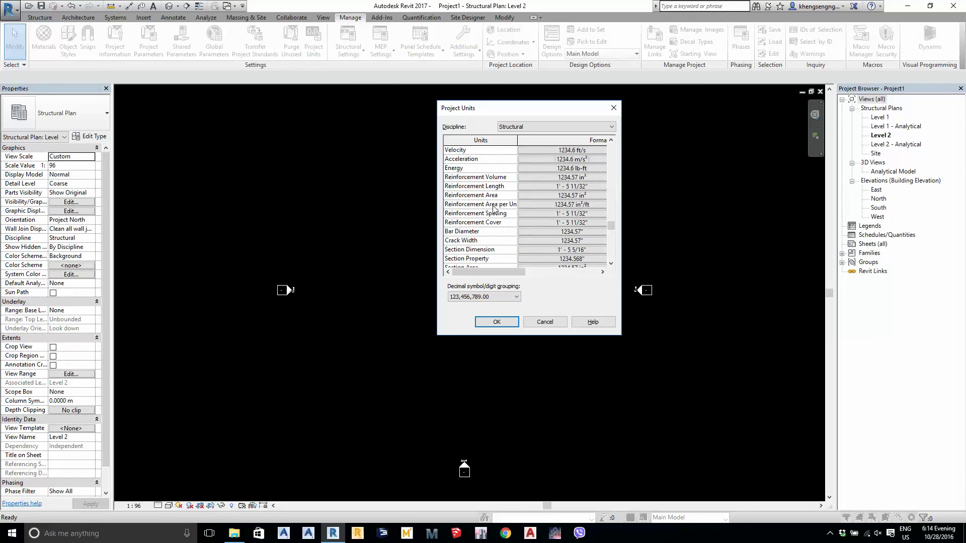
{"action": "scroll", "coordinate": [485, 221], "scroll_direction": "down", "scroll_amount": 2}
{"action": "scroll", "coordinate": [479, 229], "scroll_direction": "up", "scroll_amount": 1}
{"action": "scroll", "coordinate": [479, 230], "scroll_direction": "up", "scroll_amount": 3}
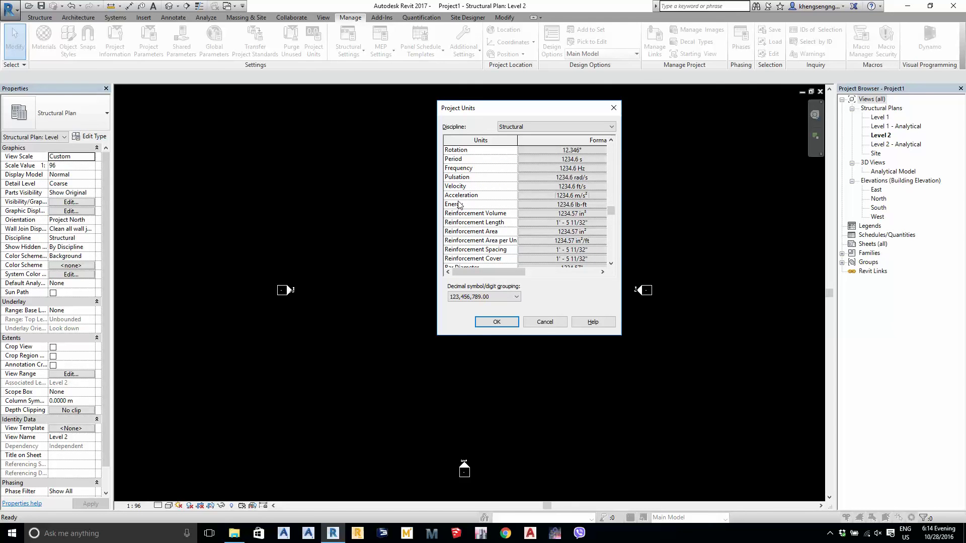
{"action": "scroll", "coordinate": [464, 203], "scroll_direction": "up", "scroll_amount": 1}
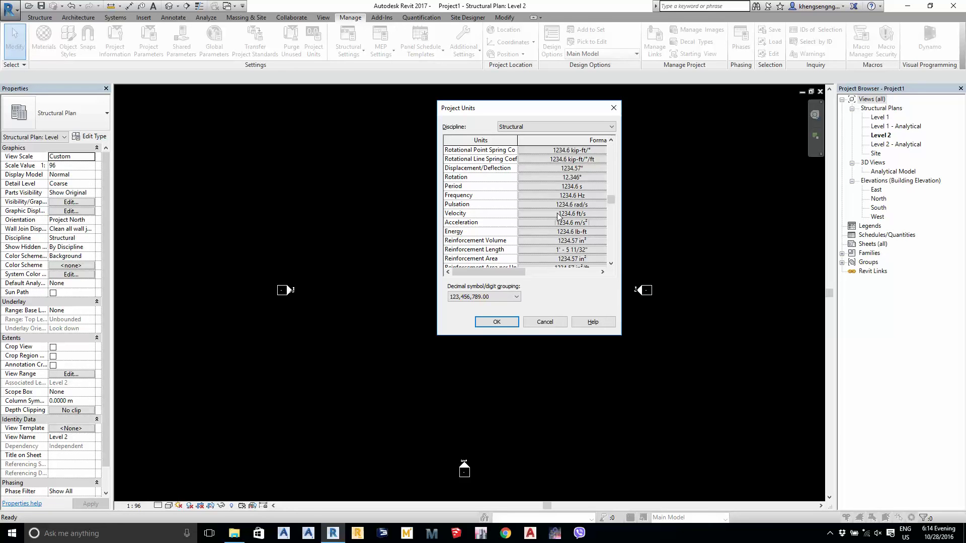
Set structural Velocity to meters per second (m/s)
{"action": "left_click", "coordinate": [572, 214]}
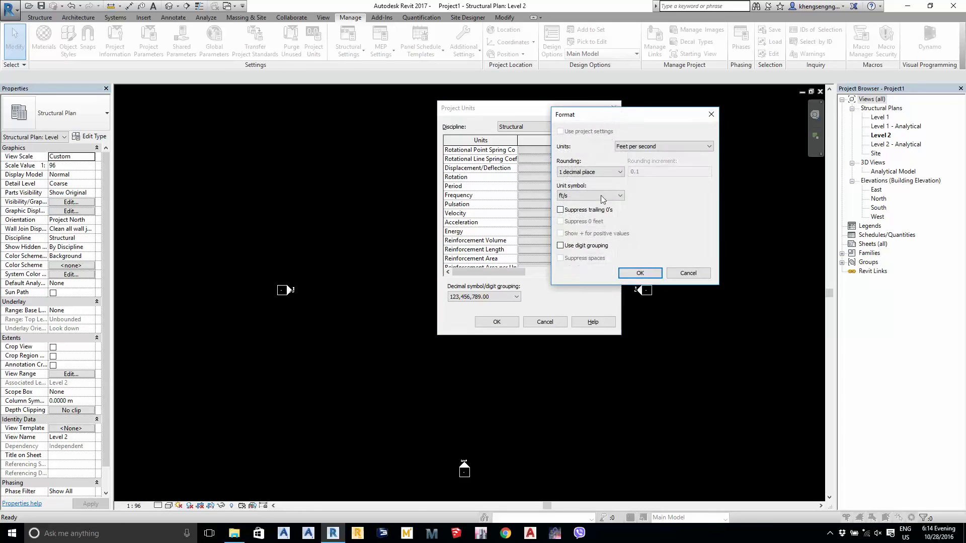
{"action": "left_click", "coordinate": [624, 147]}
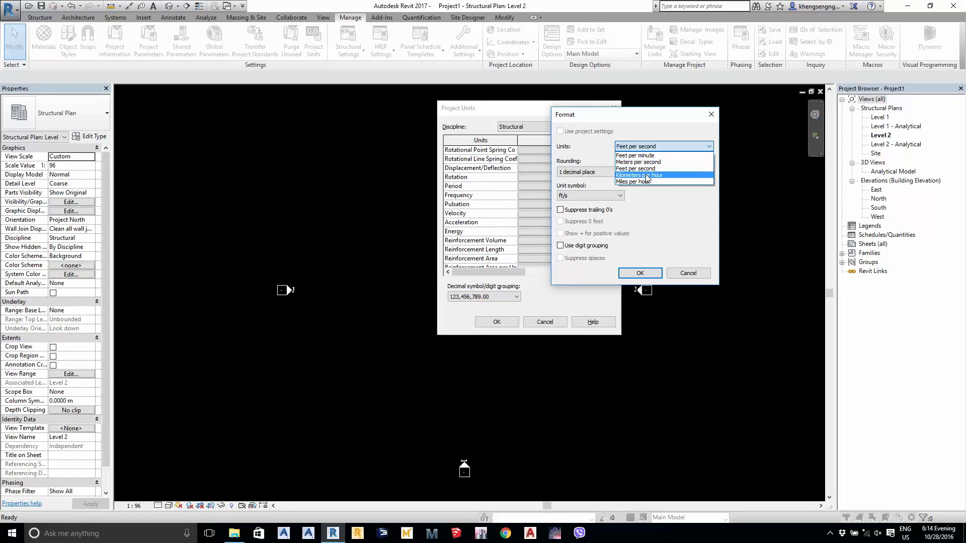
{"action": "left_click", "coordinate": [637, 162]}
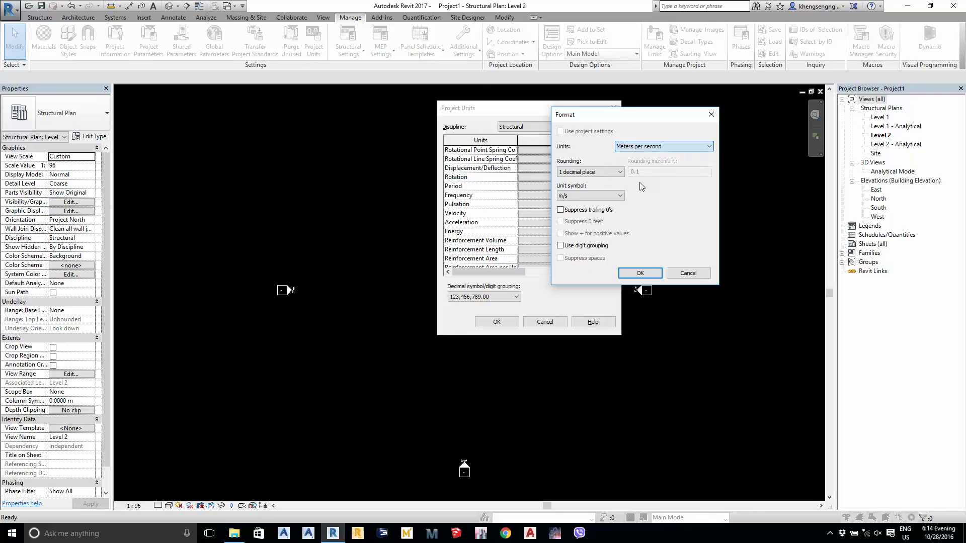
{"action": "left_click", "coordinate": [633, 270]}
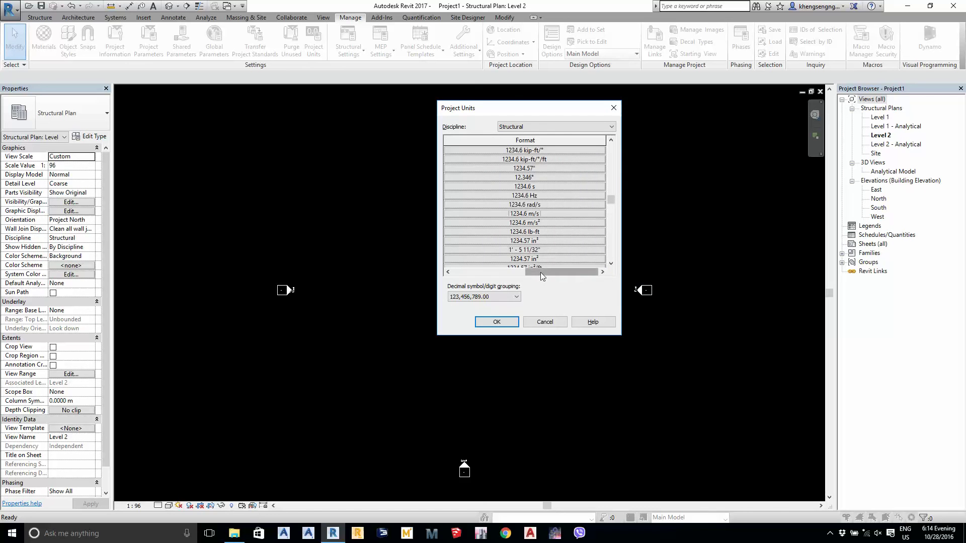
{"action": "left_click_drag", "start_coordinate": [540, 273], "coordinate": [457, 272]}
{"action": "left_click_drag", "start_coordinate": [517, 141], "coordinate": [540, 141]}
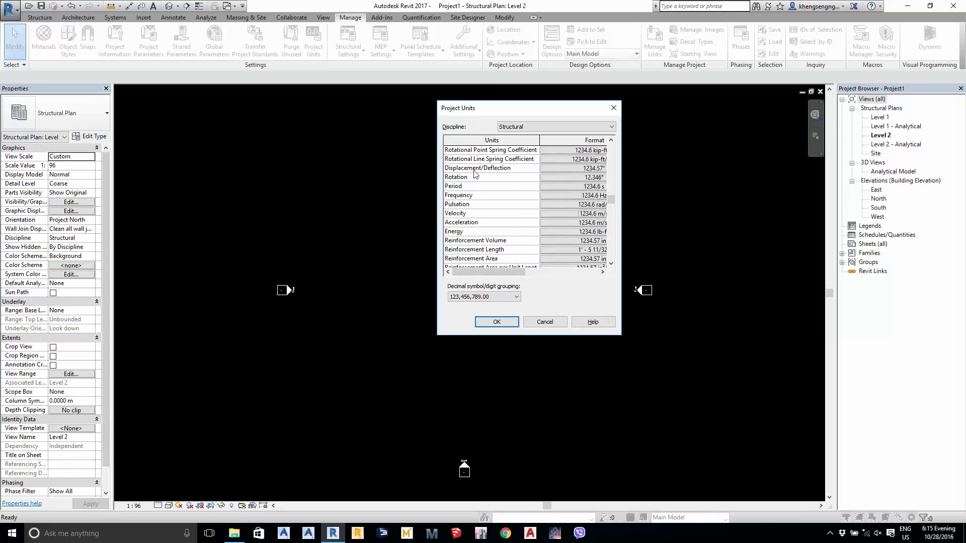
Set Displacement/Deflection to millimeters
{"action": "left_click", "coordinate": [577, 172]}
{"action": "left_click", "coordinate": [632, 147]}
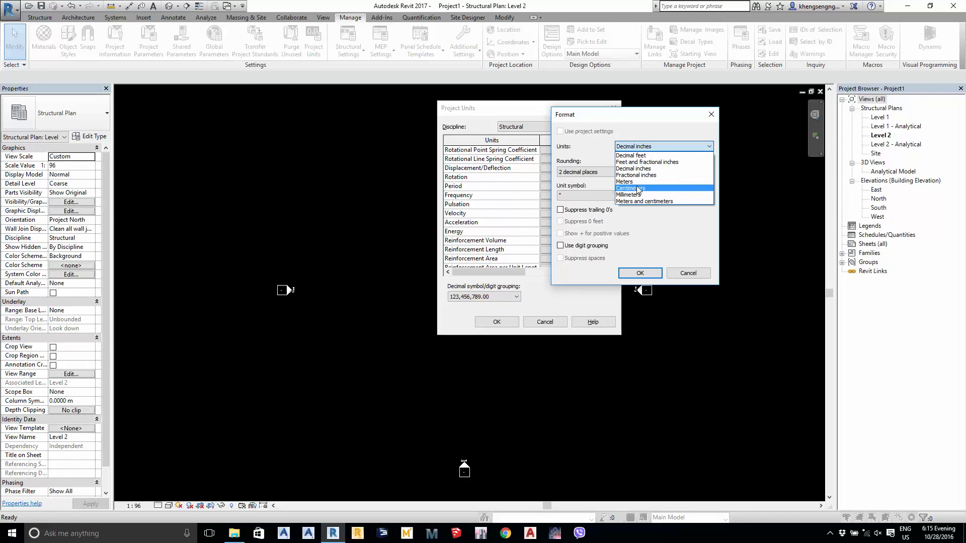
{"action": "left_click", "coordinate": [630, 195]}
{"action": "left_click", "coordinate": [639, 272]}
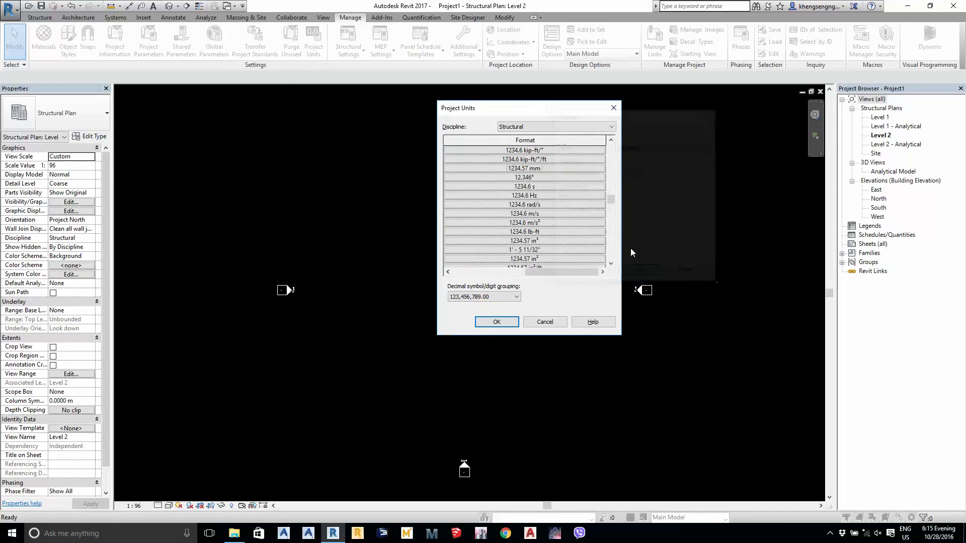
{"action": "left_click_drag", "start_coordinate": [528, 272], "coordinate": [441, 271]}
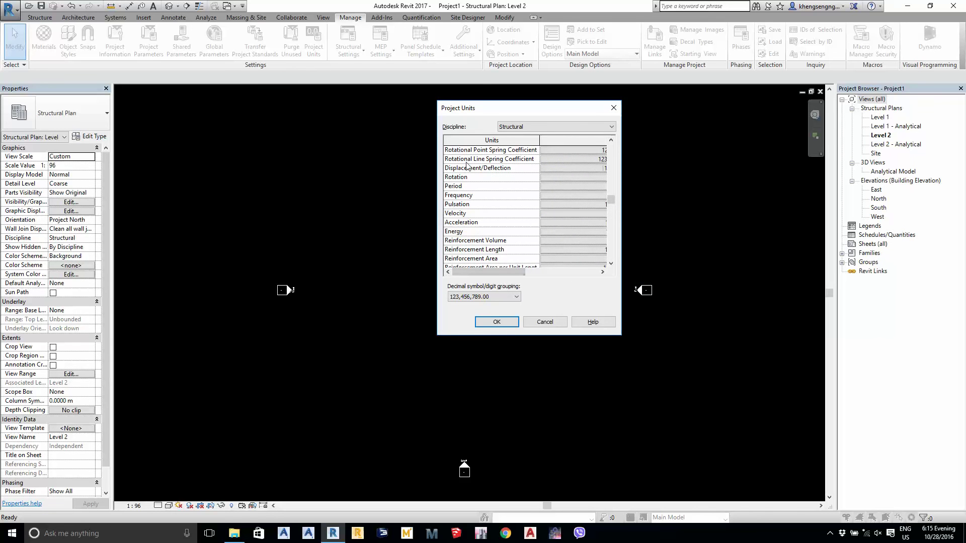
Confirm Period stays in seconds
{"action": "left_click", "coordinate": [548, 186]}
{"action": "left_click", "coordinate": [634, 146]}
{"action": "left_click", "coordinate": [614, 172]}
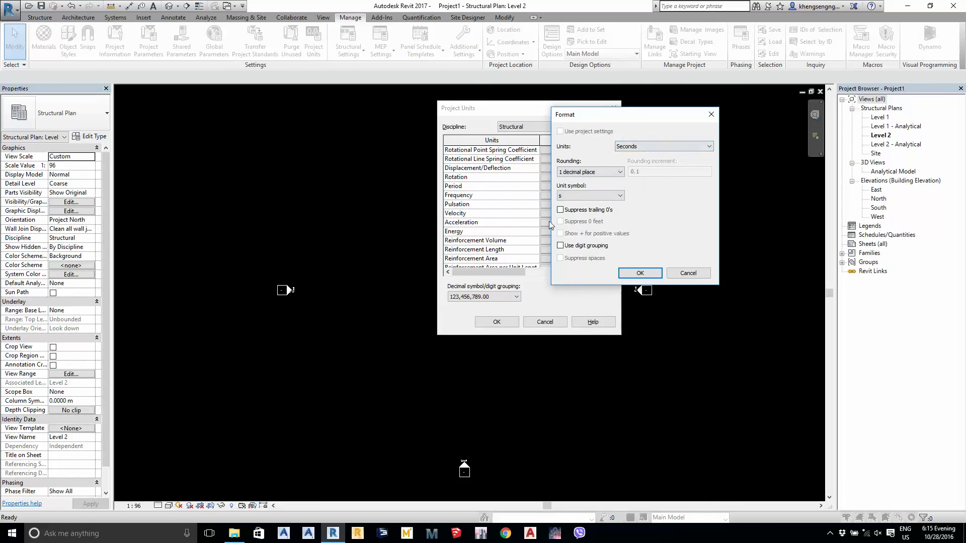
{"action": "left_click", "coordinate": [636, 273]}
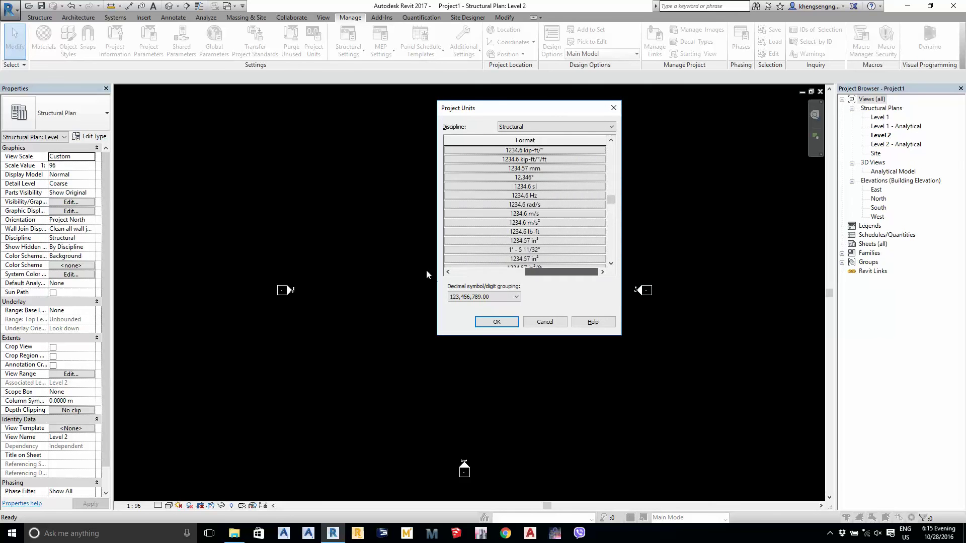
{"action": "left_click_drag", "start_coordinate": [541, 276], "coordinate": [456, 271]}
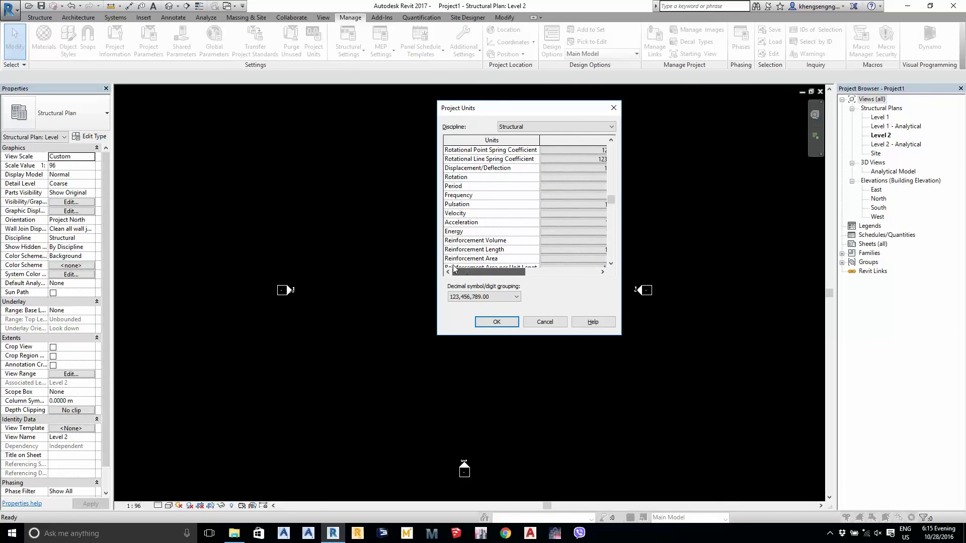
{"action": "scroll", "coordinate": [472, 245], "scroll_direction": "down", "scroll_amount": 1}
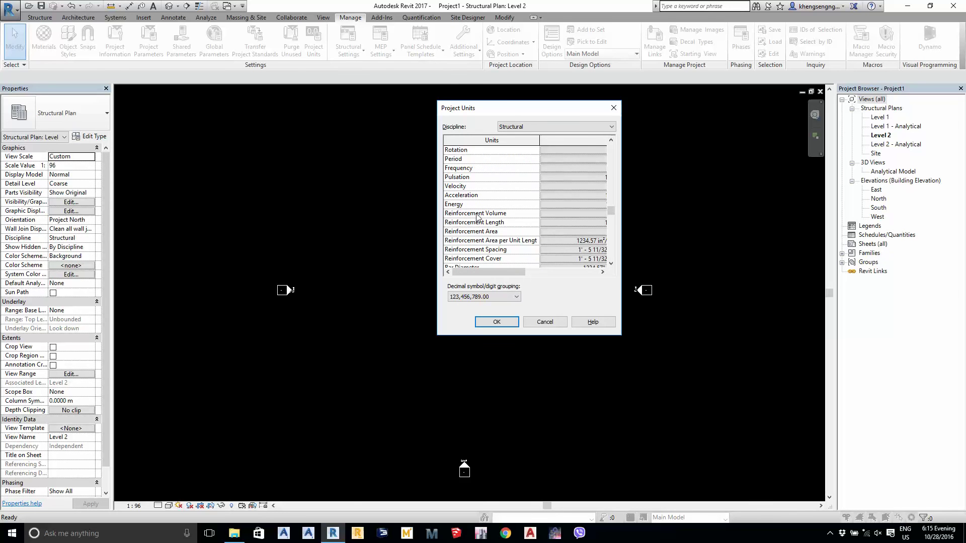
Set Reinforcement Volume to cubic meters
{"action": "left_click", "coordinate": [551, 215]}
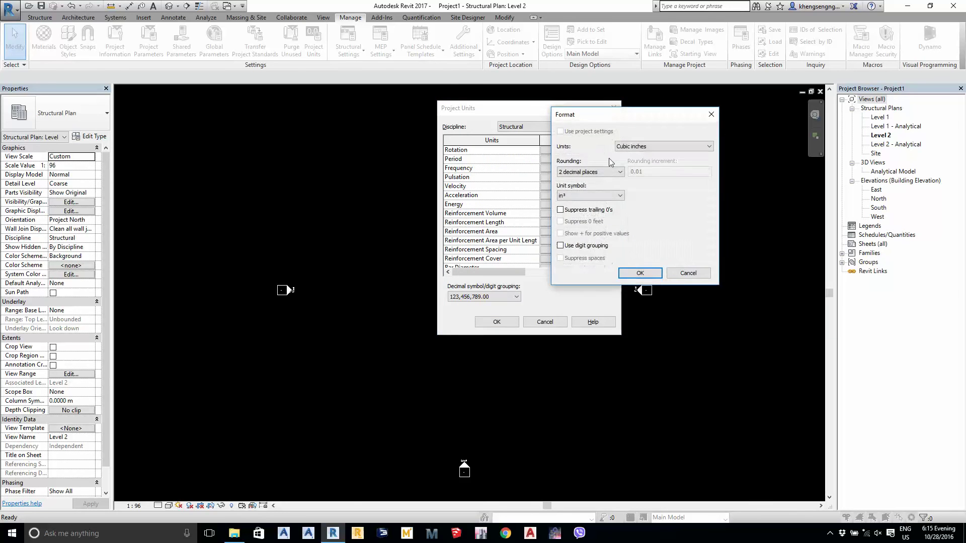
{"action": "left_click", "coordinate": [628, 148]}
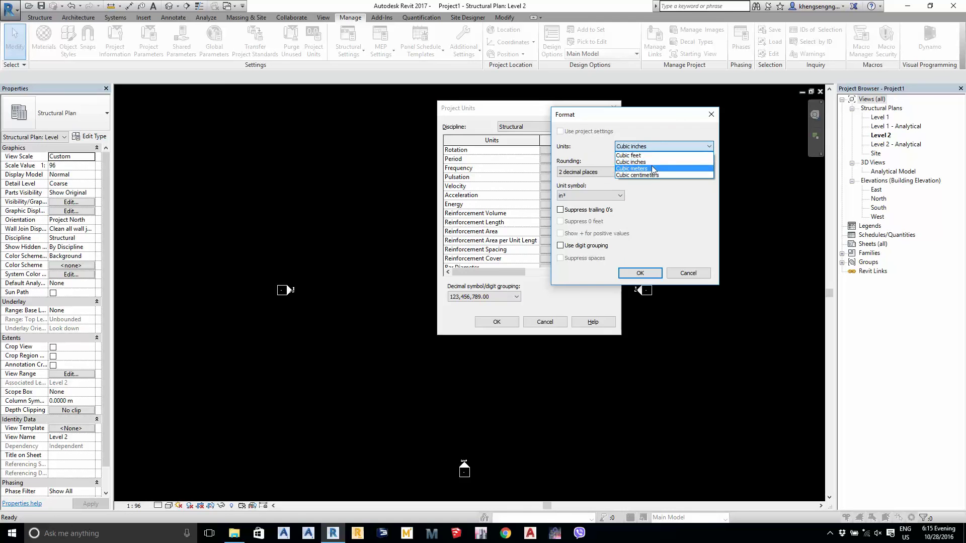
{"action": "left_click", "coordinate": [649, 168]}
{"action": "left_click", "coordinate": [651, 270]}
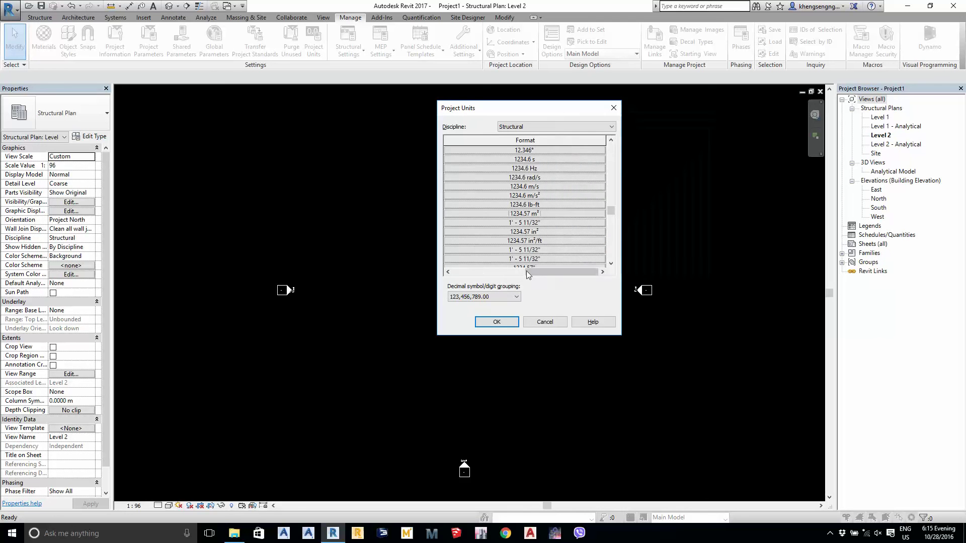
Set Reinforcement Length to meters
{"action": "left_click", "coordinate": [554, 221]}
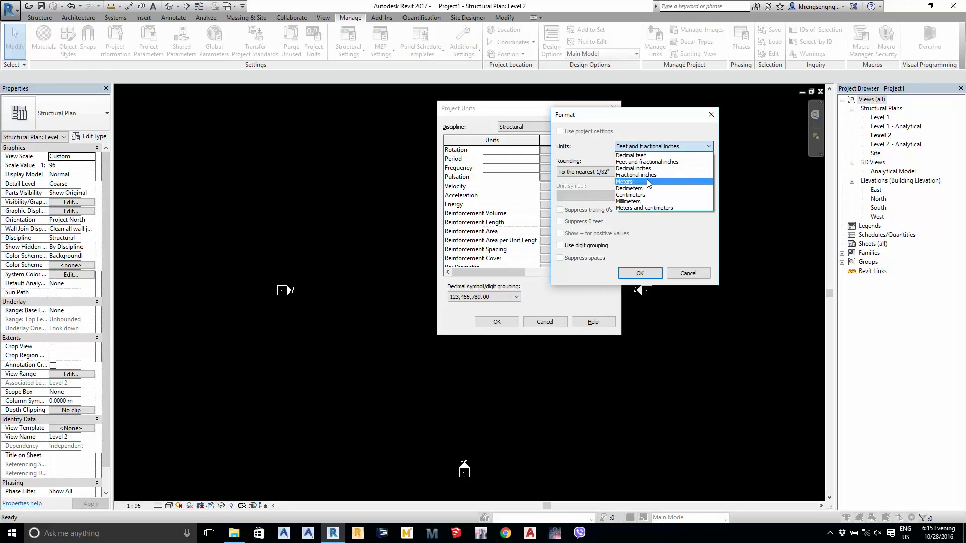
{"action": "left_click", "coordinate": [624, 182]}
{"action": "left_click", "coordinate": [640, 272]}
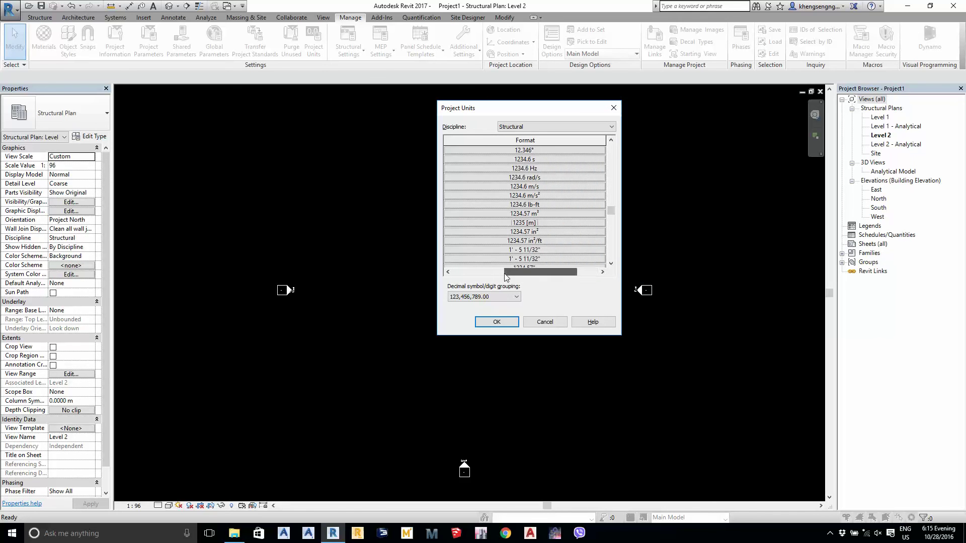
{"action": "left_click_drag", "start_coordinate": [524, 271], "coordinate": [461, 270]}
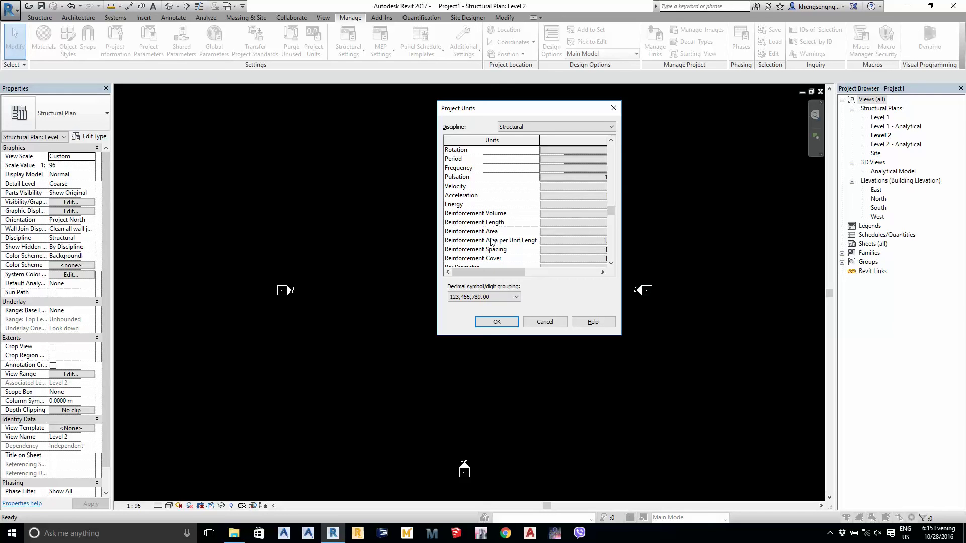
Set Reinforcement Area to square meters
{"action": "left_click", "coordinate": [553, 231]}
{"action": "left_click", "coordinate": [623, 146]}
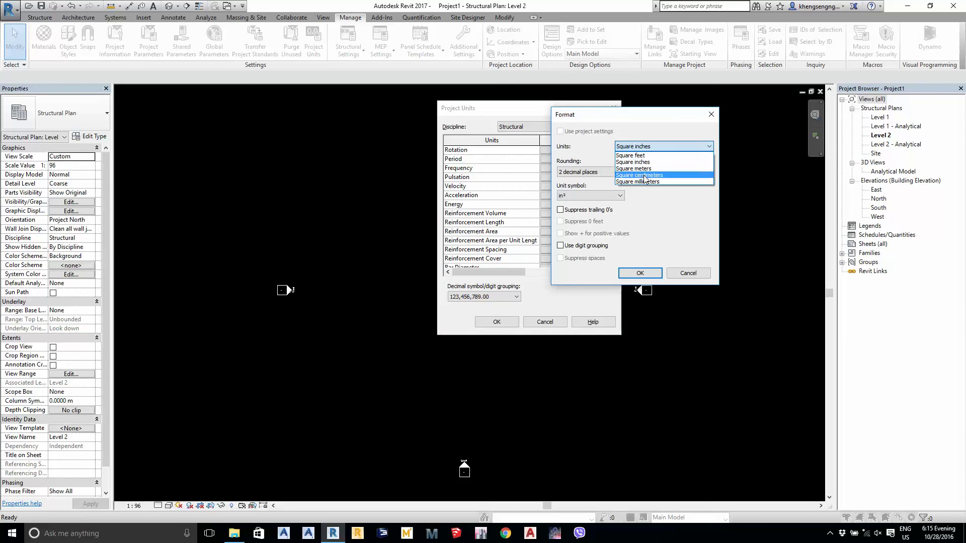
{"action": "left_click", "coordinate": [633, 168]}
{"action": "left_click", "coordinate": [640, 272]}
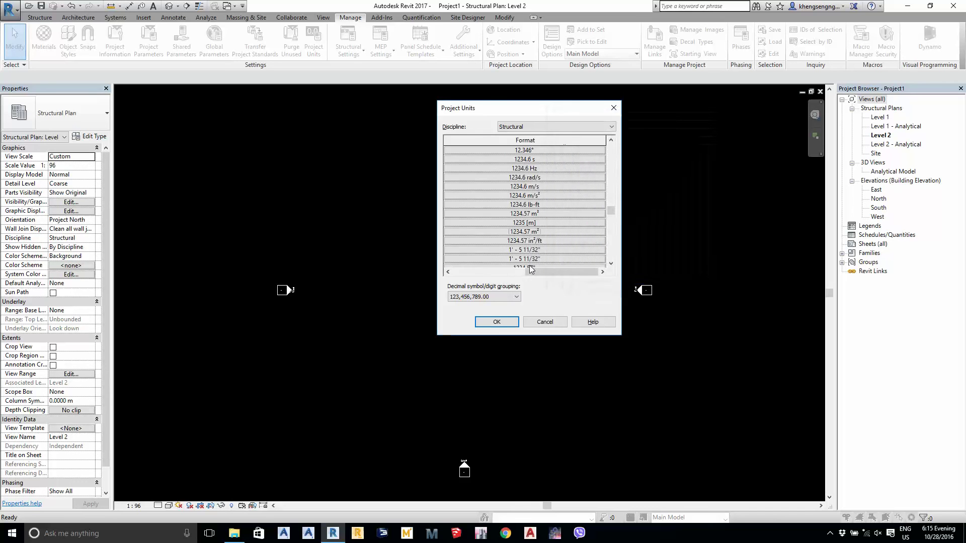
{"action": "left_click_drag", "start_coordinate": [579, 272], "coordinate": [444, 275]}
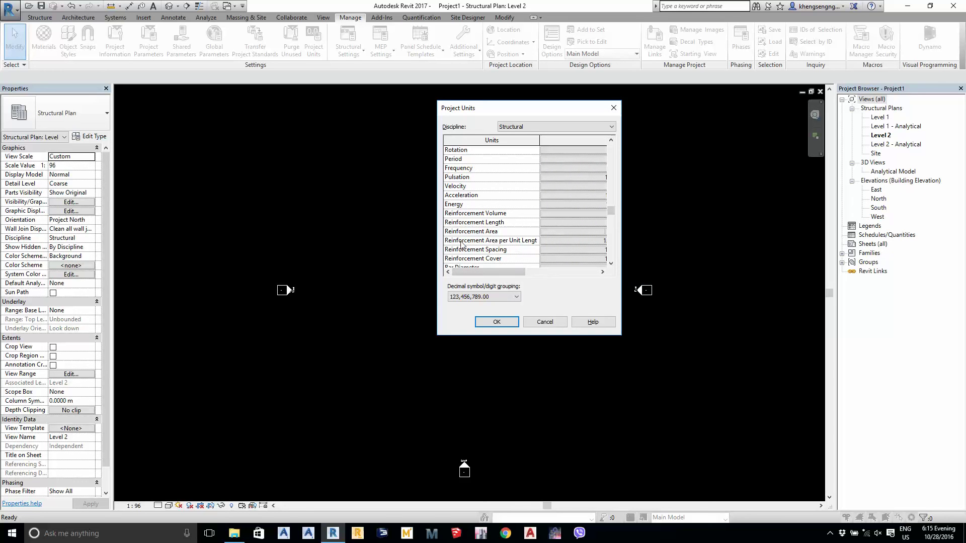
Set Reinforcement Area per Unit Length to square meters per meter
{"action": "left_click", "coordinate": [550, 241]}
{"action": "left_click", "coordinate": [634, 147]}
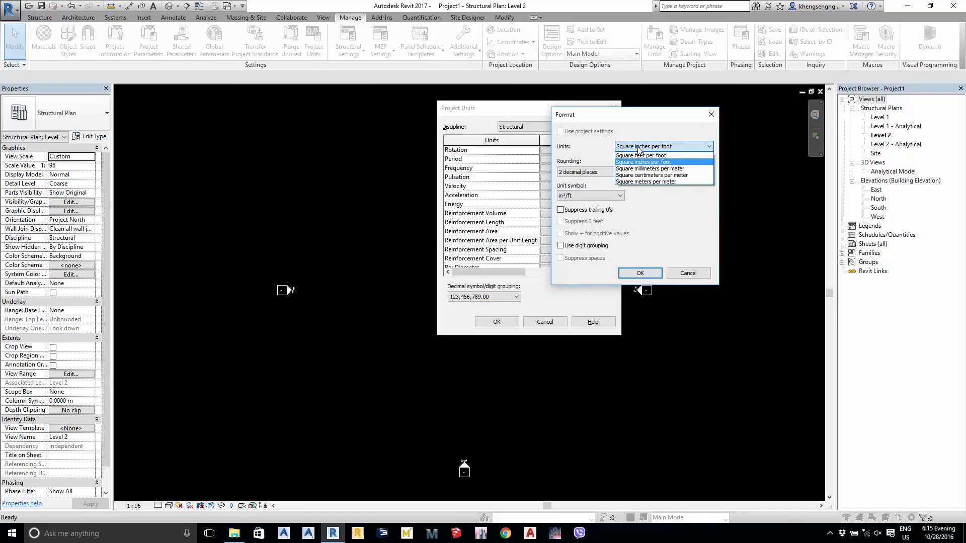
{"action": "left_click", "coordinate": [656, 183]}
{"action": "left_click", "coordinate": [639, 273]}
{"action": "left_click_drag", "start_coordinate": [530, 271], "coordinate": [437, 271]}
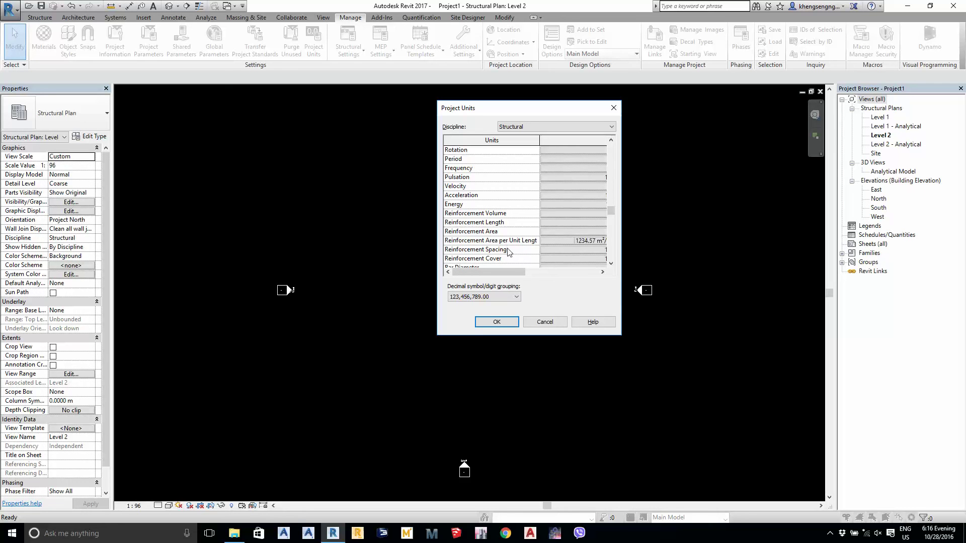
Set Reinforcement Spacing and Reinforcement Cover to meters
{"action": "left_click", "coordinate": [568, 251]}
{"action": "left_click", "coordinate": [661, 147]}
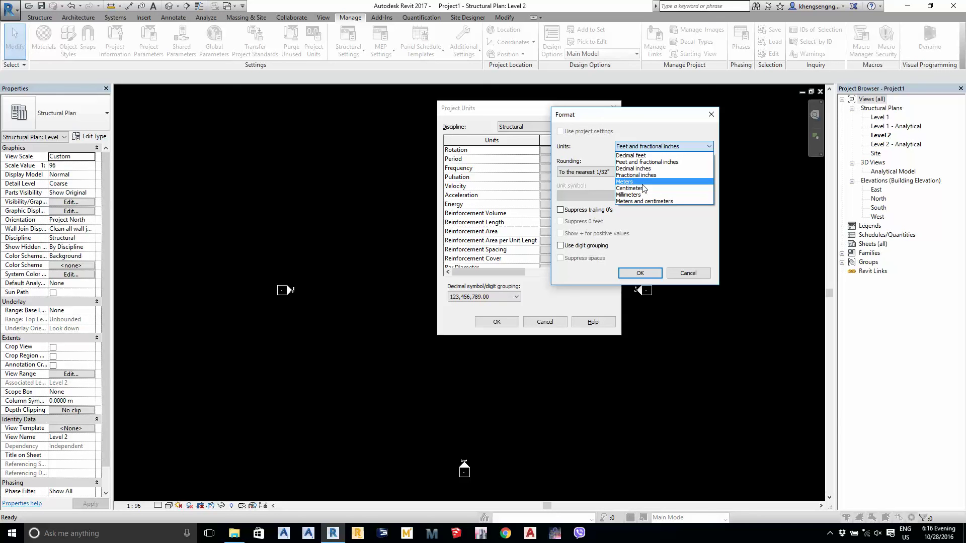
{"action": "left_click", "coordinate": [642, 184]}
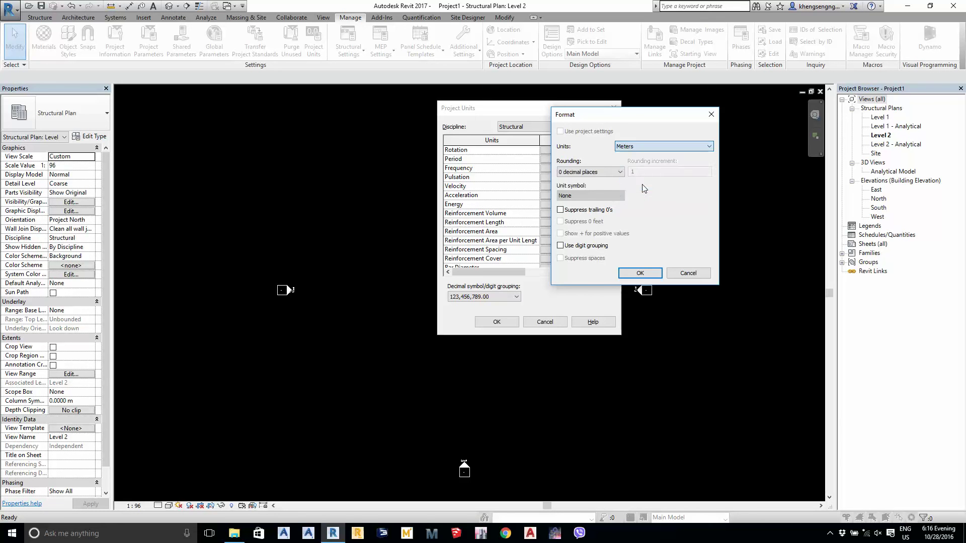
{"action": "left_click", "coordinate": [639, 272]}
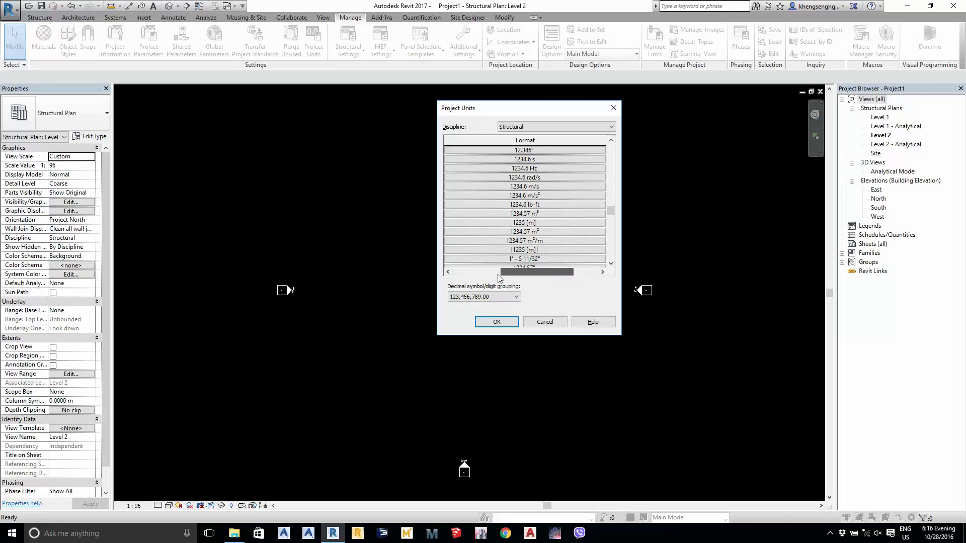
{"action": "left_click_drag", "start_coordinate": [527, 272], "coordinate": [455, 274]}
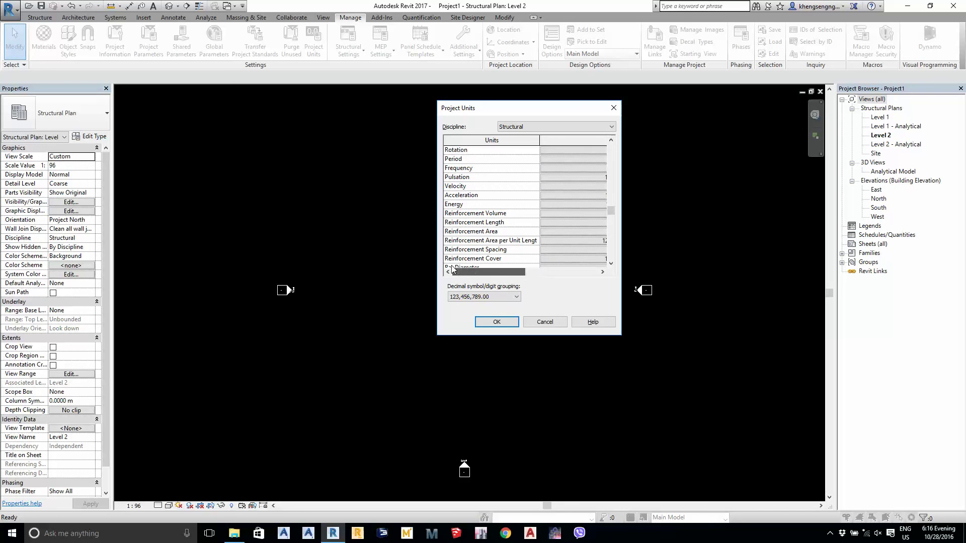
{"action": "left_click", "coordinate": [557, 258]}
{"action": "left_click", "coordinate": [654, 145]}
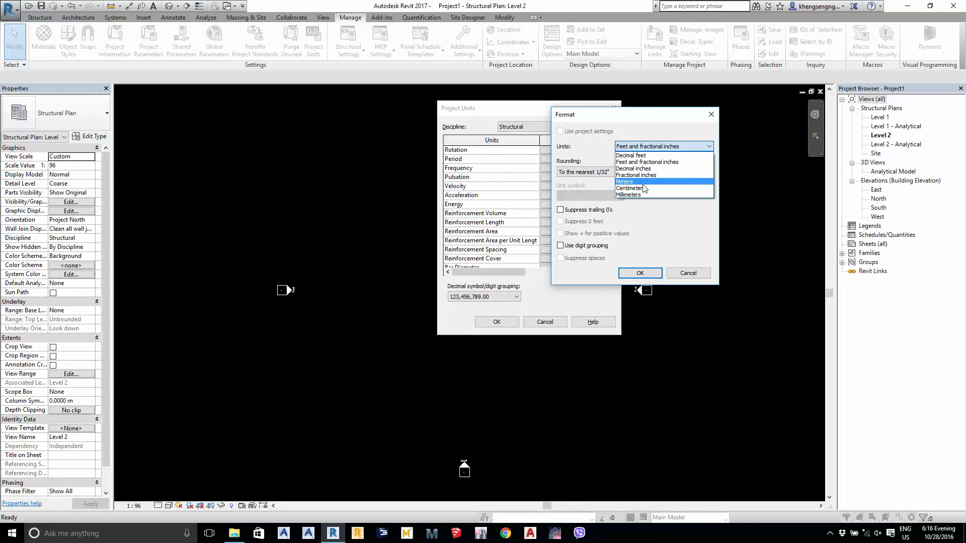
{"action": "left_click", "coordinate": [629, 182]}
{"action": "left_click", "coordinate": [632, 271]}
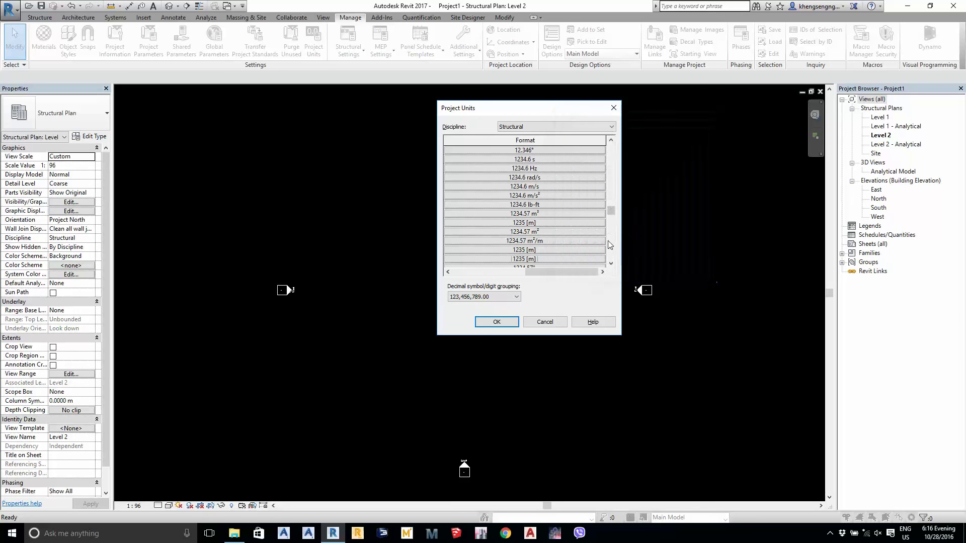
{"action": "left_click_drag", "start_coordinate": [577, 270], "coordinate": [493, 285]}
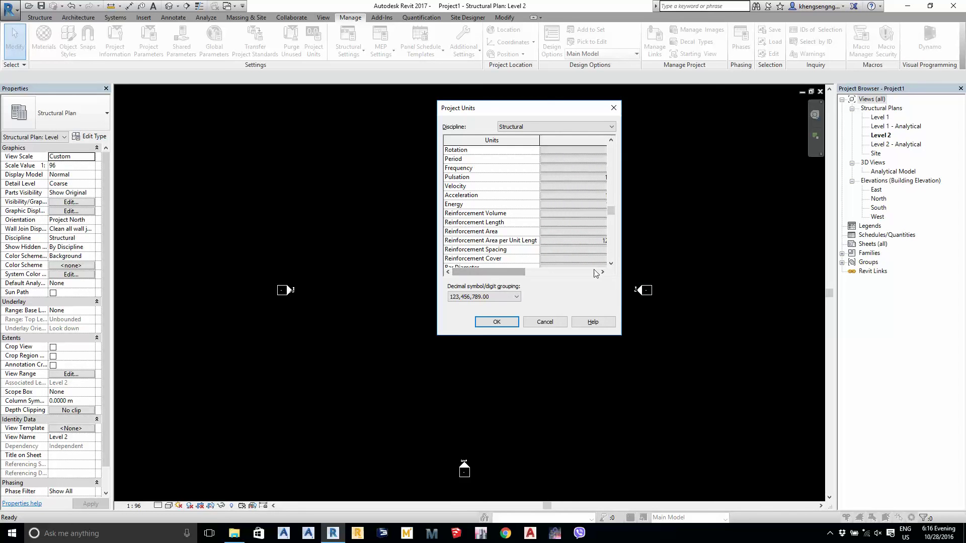
Set Bar Diameter and Crack Width to millimeters
{"action": "left_click", "coordinate": [611, 263]}
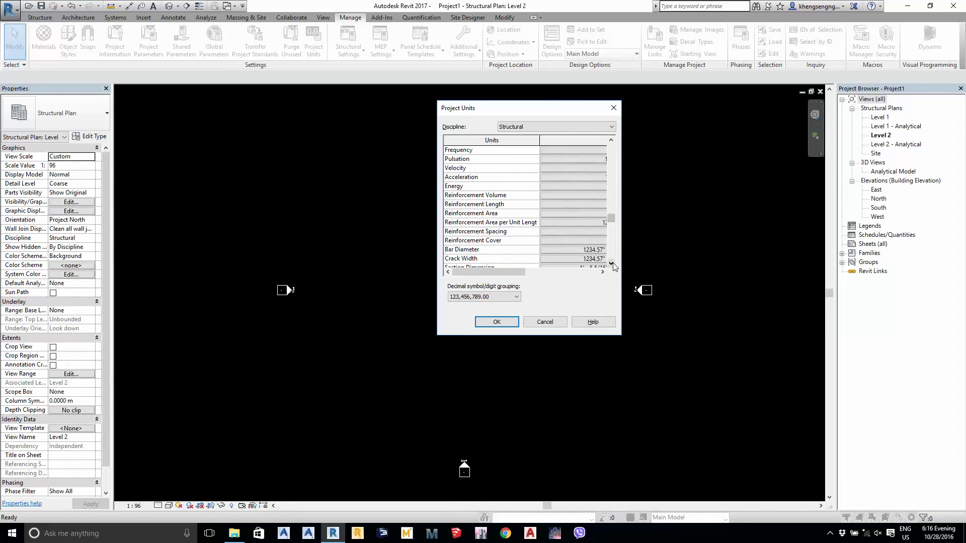
{"action": "left_click", "coordinate": [611, 263]}
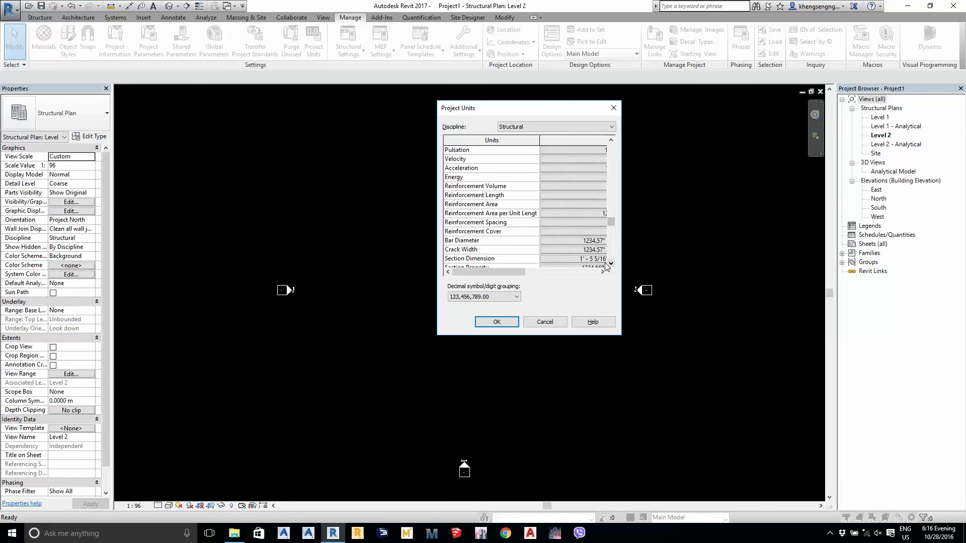
{"action": "left_click", "coordinate": [572, 240]}
{"action": "left_click", "coordinate": [630, 146]}
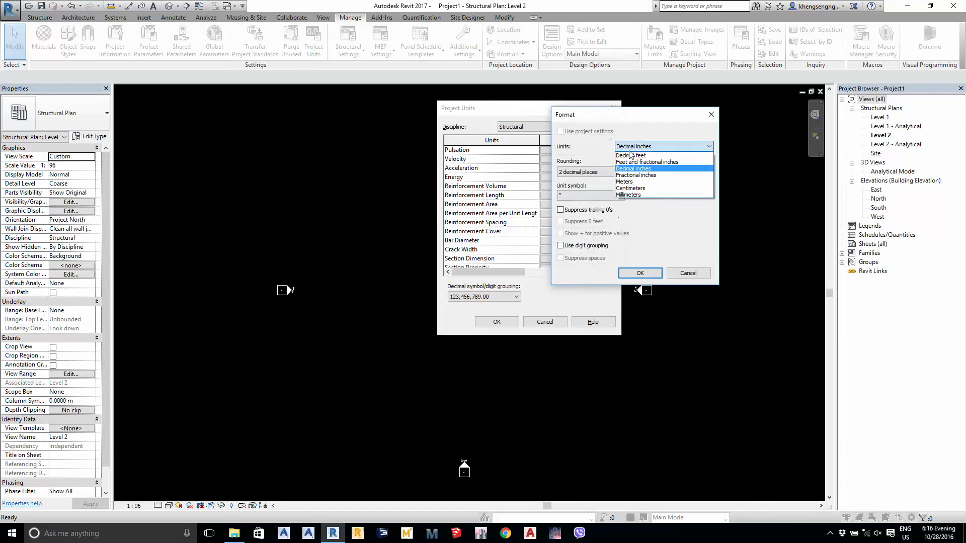
{"action": "left_click", "coordinate": [629, 195]}
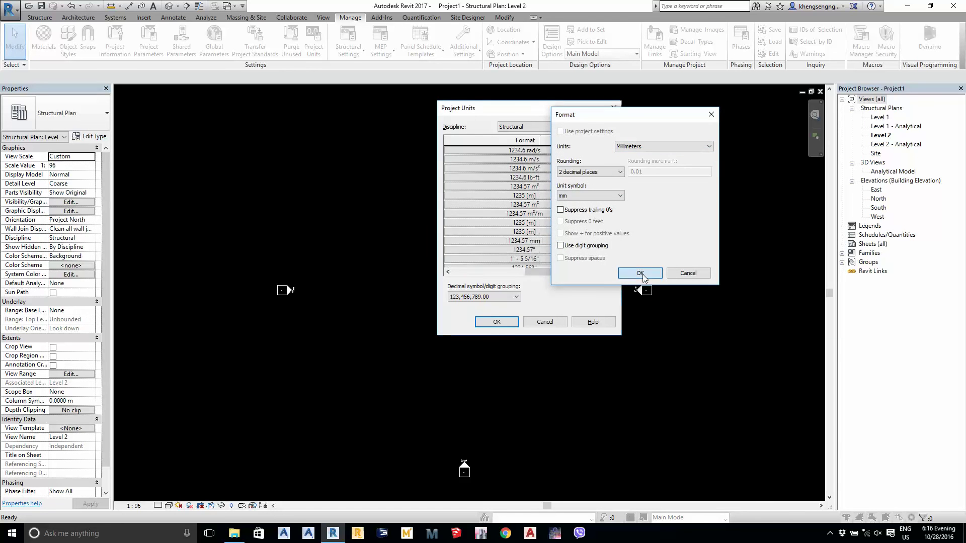
{"action": "left_click", "coordinate": [640, 273]}
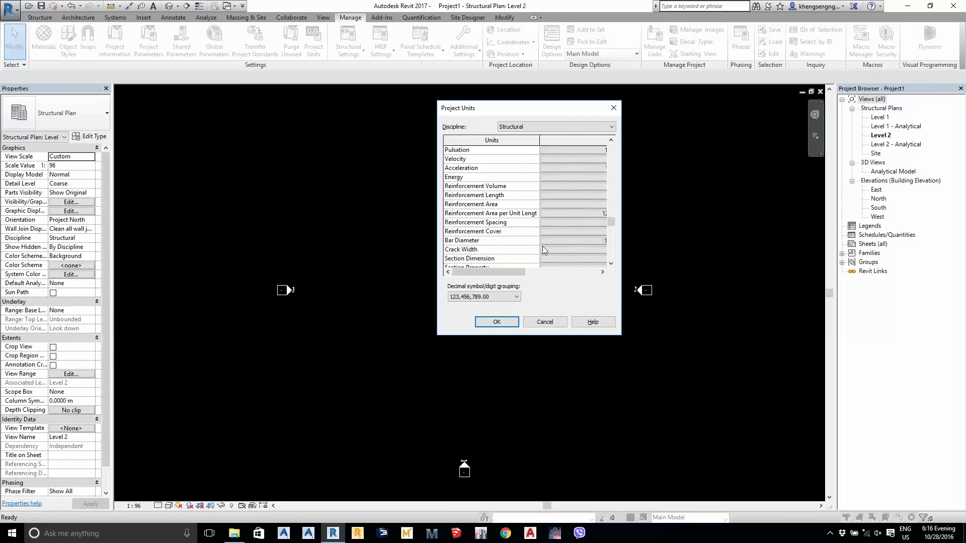
{"action": "left_click", "coordinate": [587, 250]}
{"action": "left_click", "coordinate": [637, 146]}
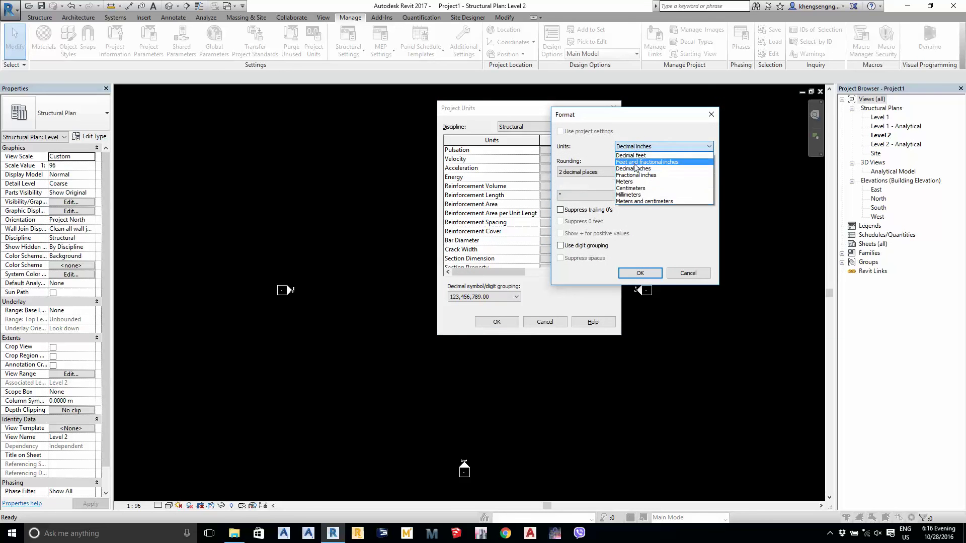
{"action": "left_click", "coordinate": [641, 196]}
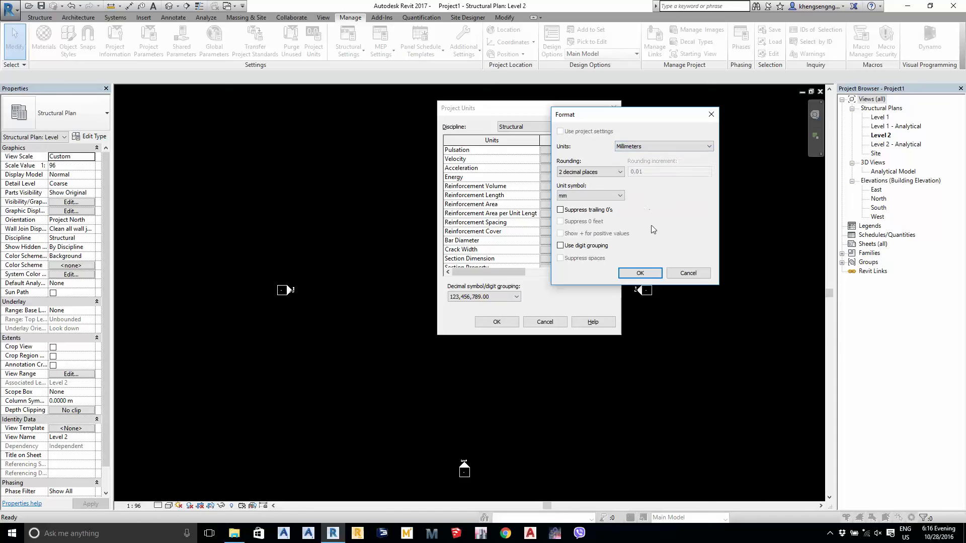
{"action": "left_click", "coordinate": [646, 271]}
{"action": "left_click_drag", "start_coordinate": [544, 278], "coordinate": [452, 271]}
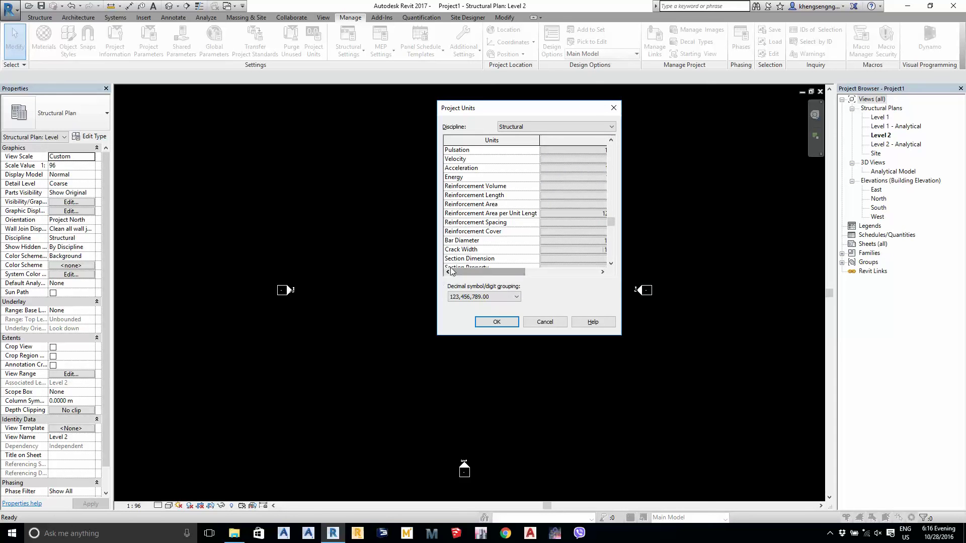
Set Section Dimension to meters rounded to 3 decimal places
{"action": "left_click", "coordinate": [589, 259]}
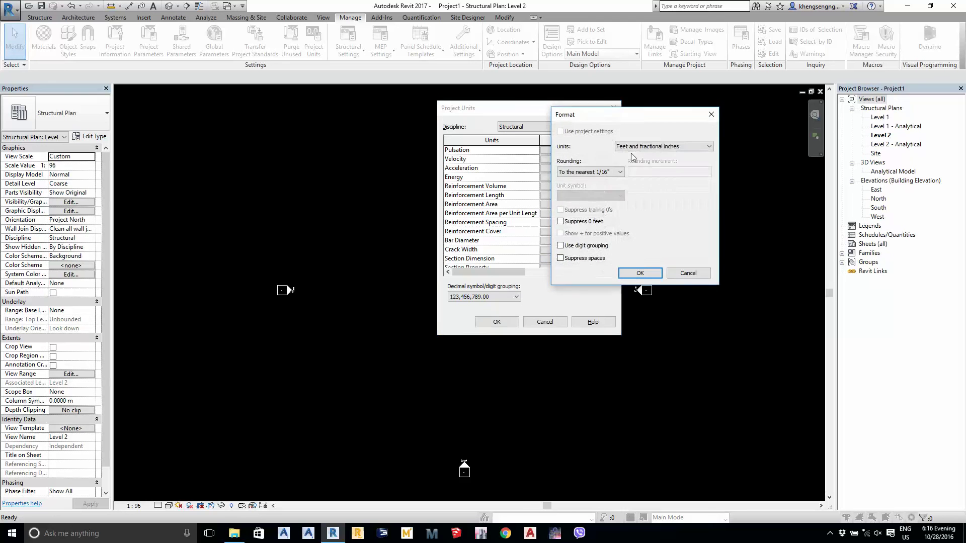
{"action": "left_click", "coordinate": [635, 147]}
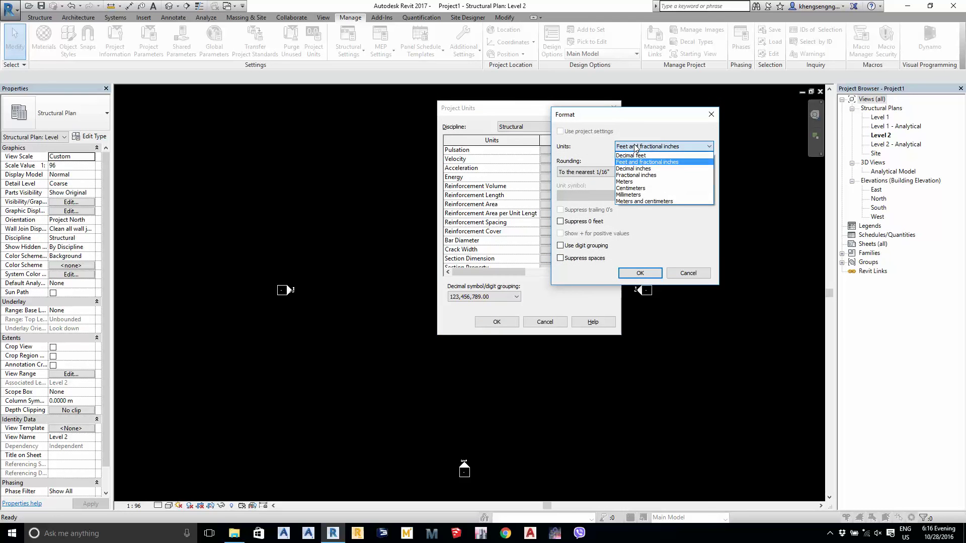
{"action": "left_click", "coordinate": [639, 182]}
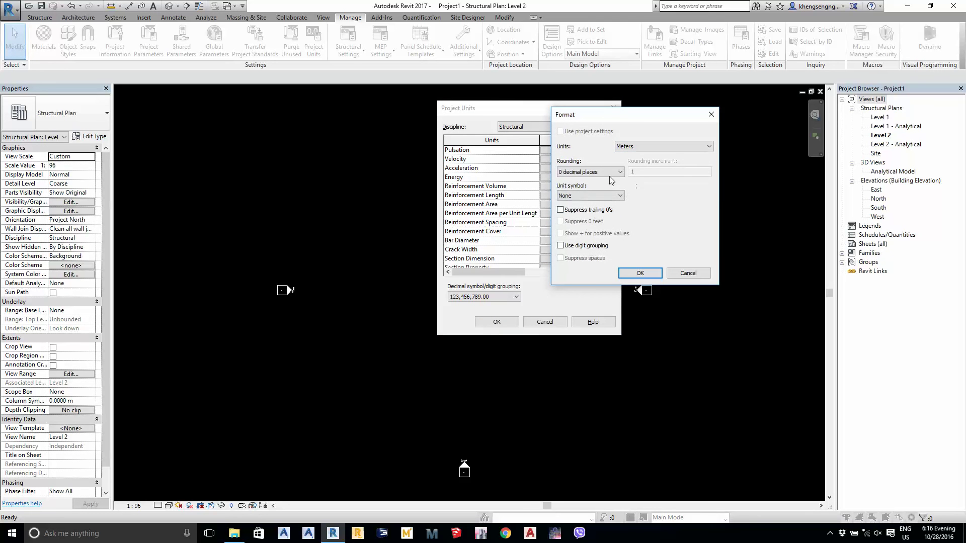
{"action": "left_click", "coordinate": [594, 172]}
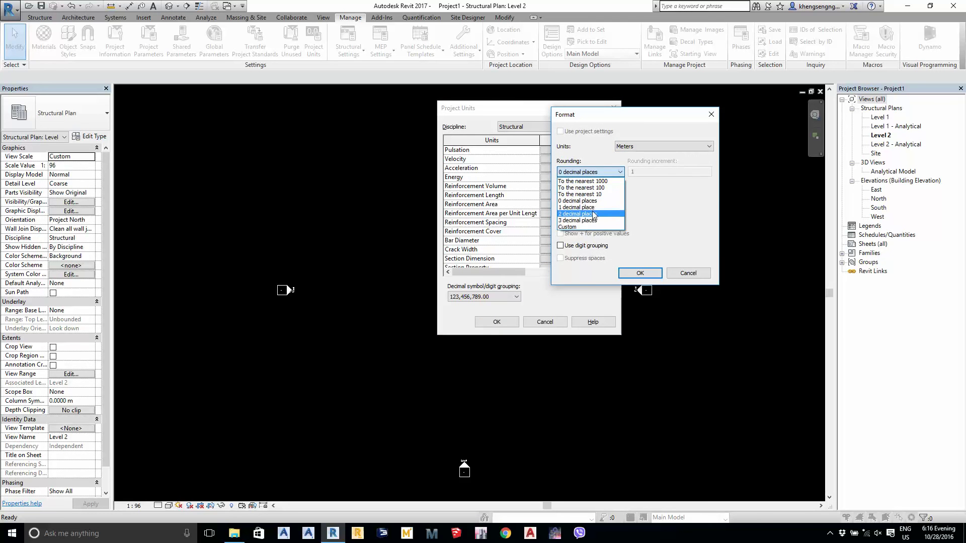
{"action": "left_click", "coordinate": [594, 220]}
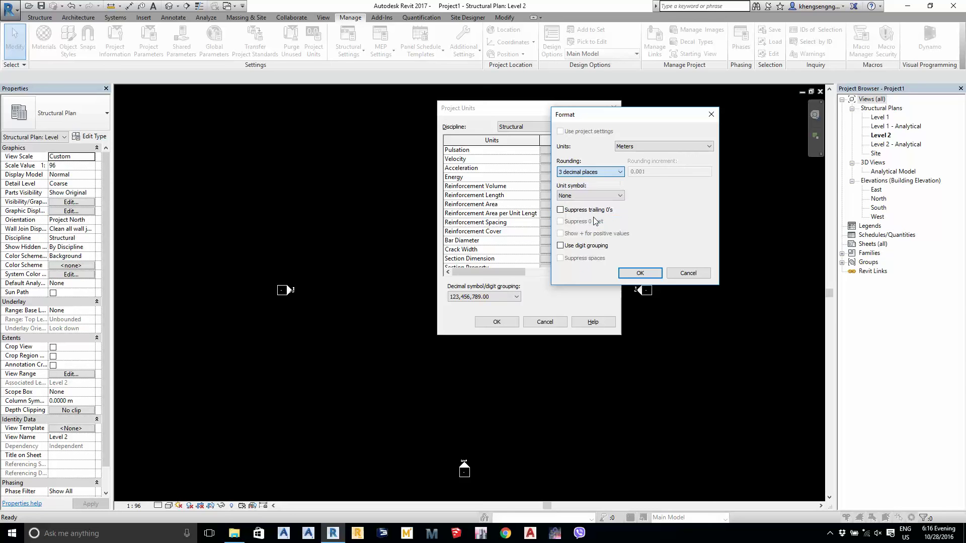
{"action": "left_click", "coordinate": [653, 275]}
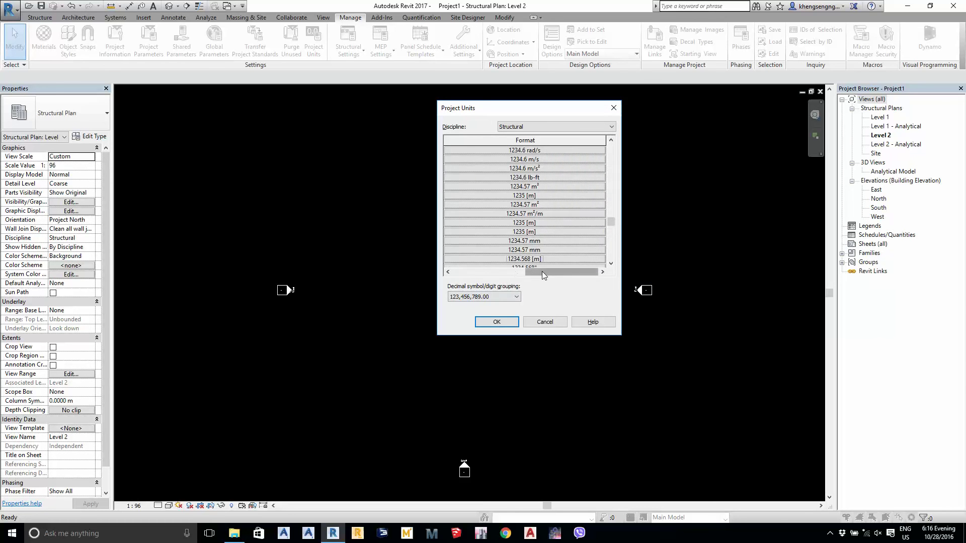
{"action": "scroll", "coordinate": [467, 269], "scroll_direction": "down", "scroll_amount": 1}
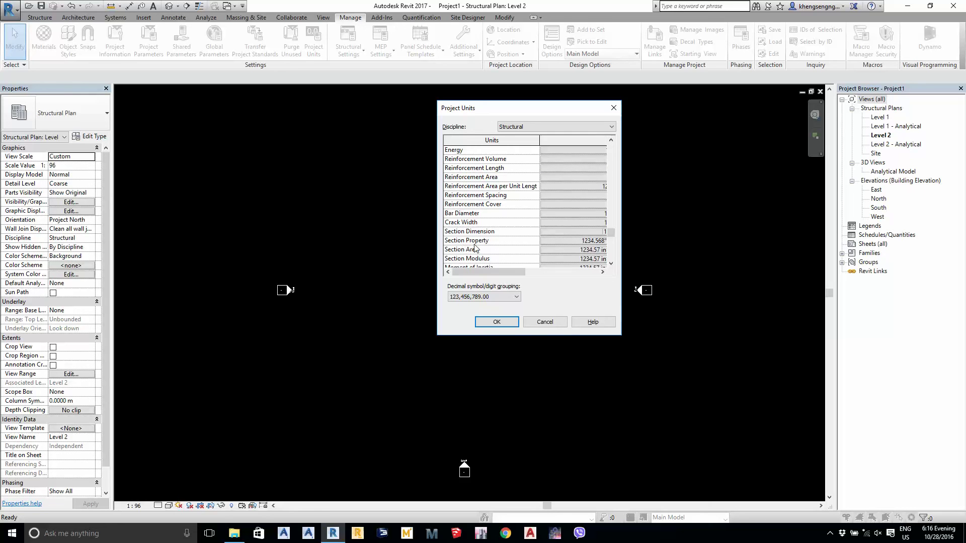
Set structural Section Property to meters
{"action": "left_click", "coordinate": [579, 245]}
{"action": "left_click", "coordinate": [653, 147]}
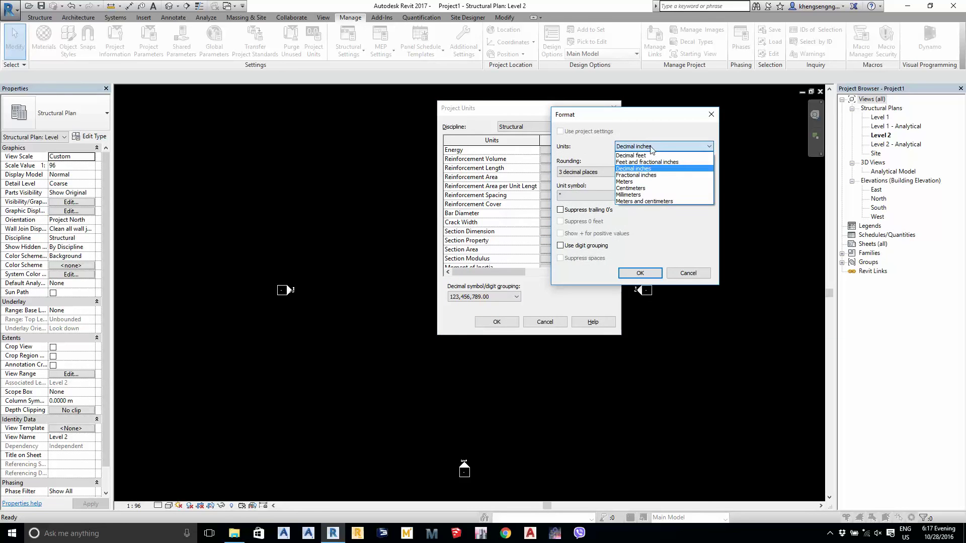
{"action": "left_click", "coordinate": [655, 181]}
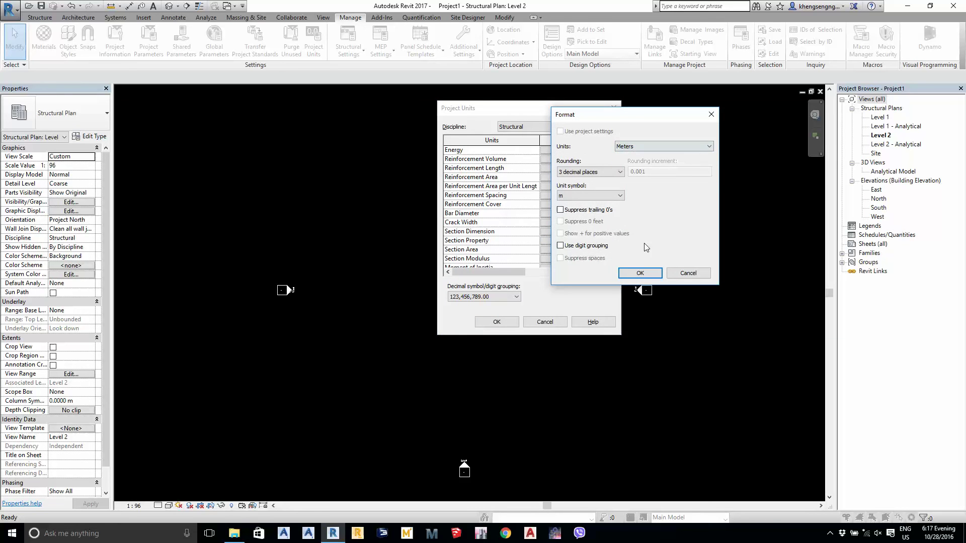
{"action": "left_click", "coordinate": [640, 273]}
{"action": "left_click_drag", "start_coordinate": [543, 272], "coordinate": [476, 272]}
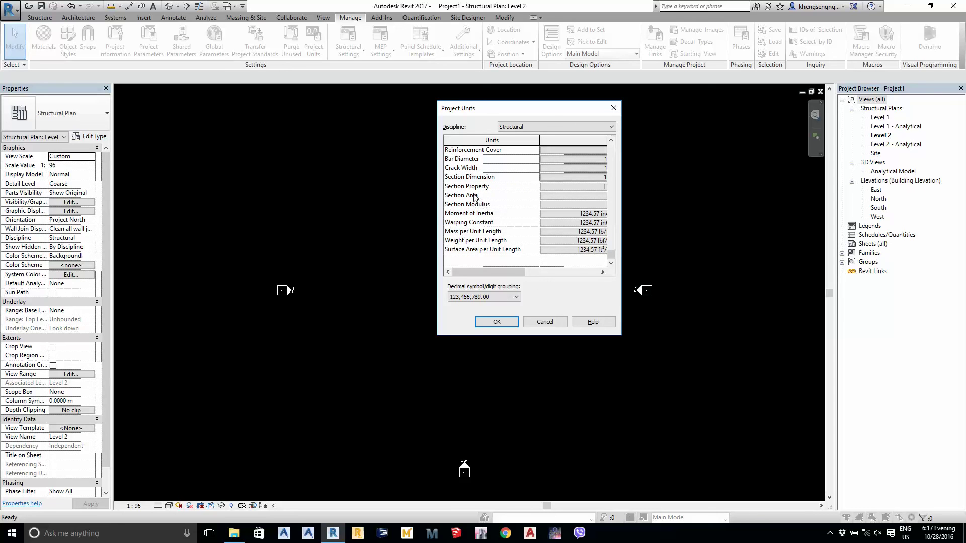
Set Section Area to square meters
{"action": "left_click", "coordinate": [552, 196]}
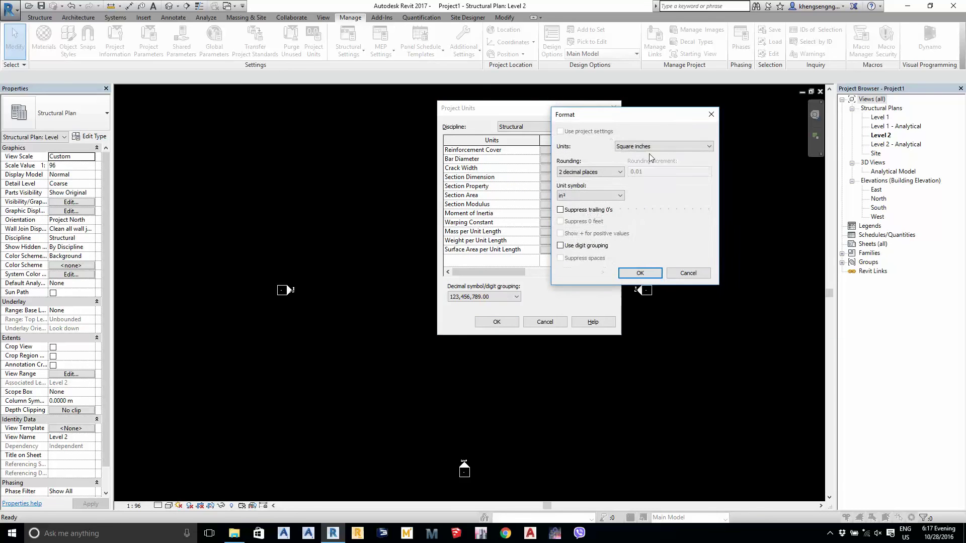
{"action": "left_click", "coordinate": [654, 146]}
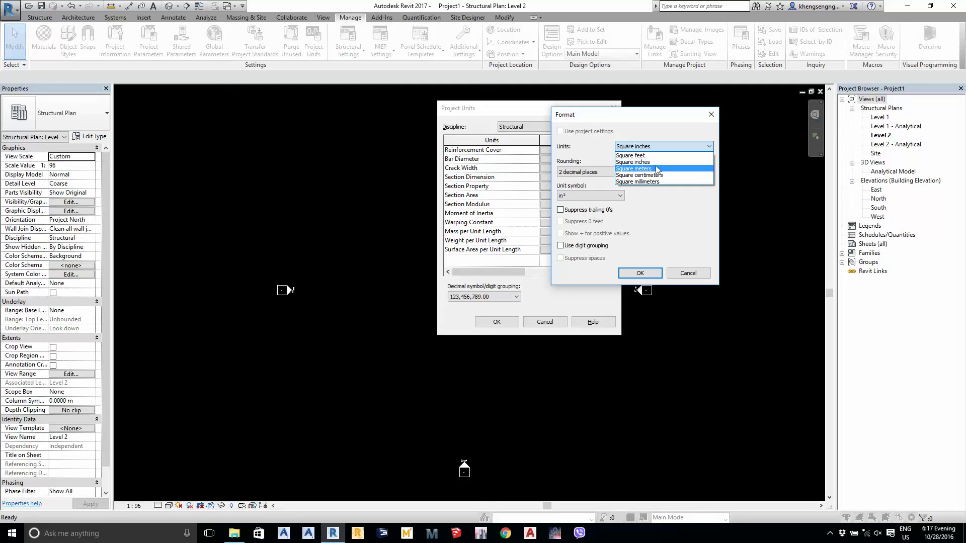
{"action": "left_click", "coordinate": [634, 168]}
{"action": "left_click", "coordinate": [640, 273]}
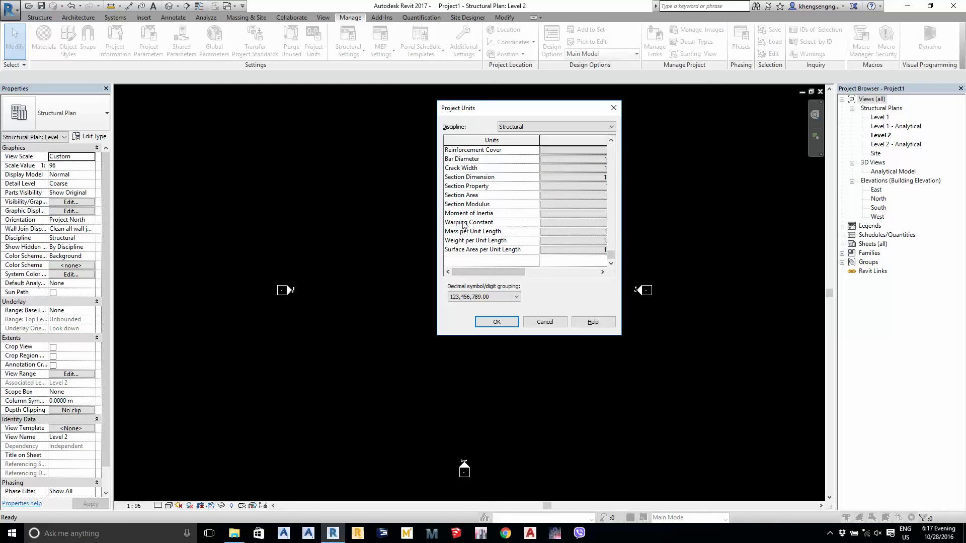
Set Section Modulus to cubic meters
{"action": "left_click", "coordinate": [561, 204]}
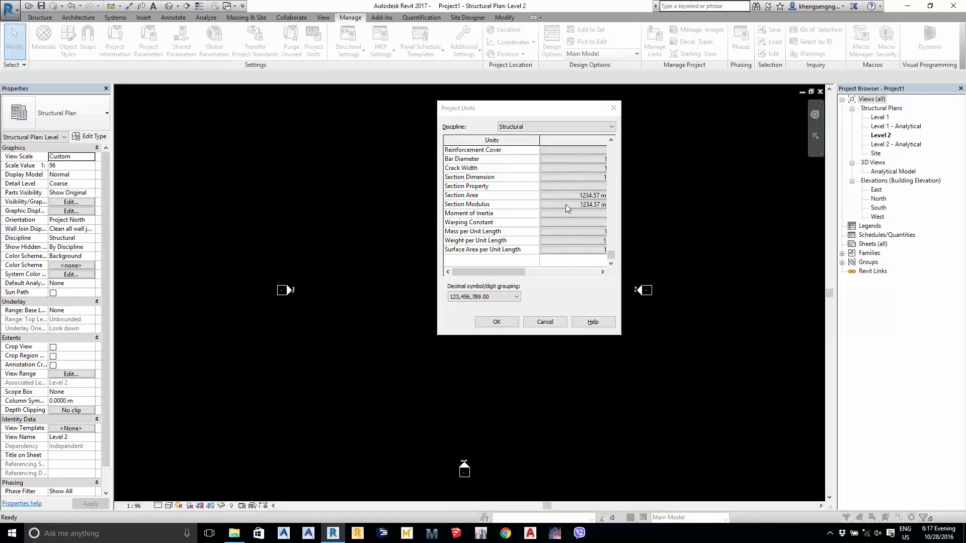
{"action": "left_click", "coordinate": [636, 147]}
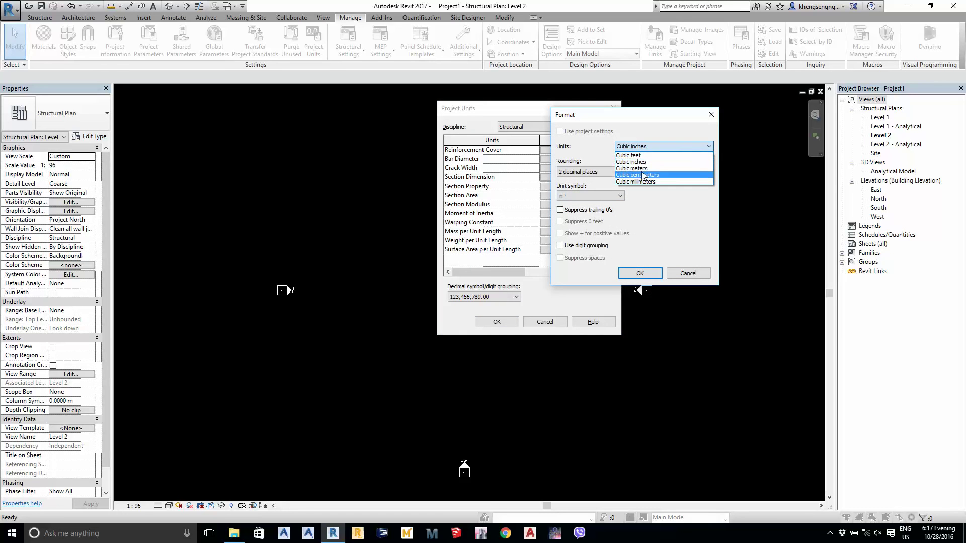
{"action": "left_click", "coordinate": [638, 169]}
{"action": "left_click", "coordinate": [640, 273]}
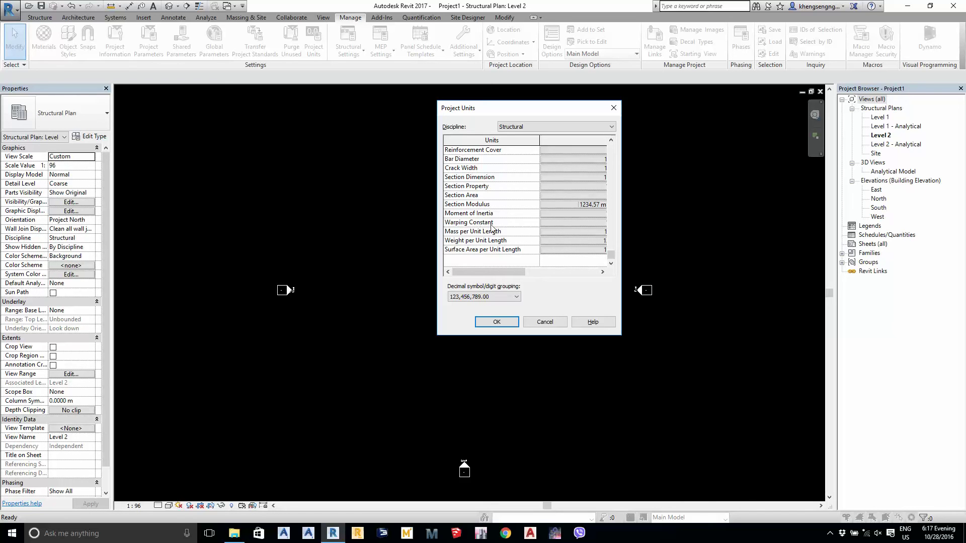
Set the Warping Constant format to meters to the sixth power (m⁶)
{"action": "left_click", "coordinate": [548, 221]}
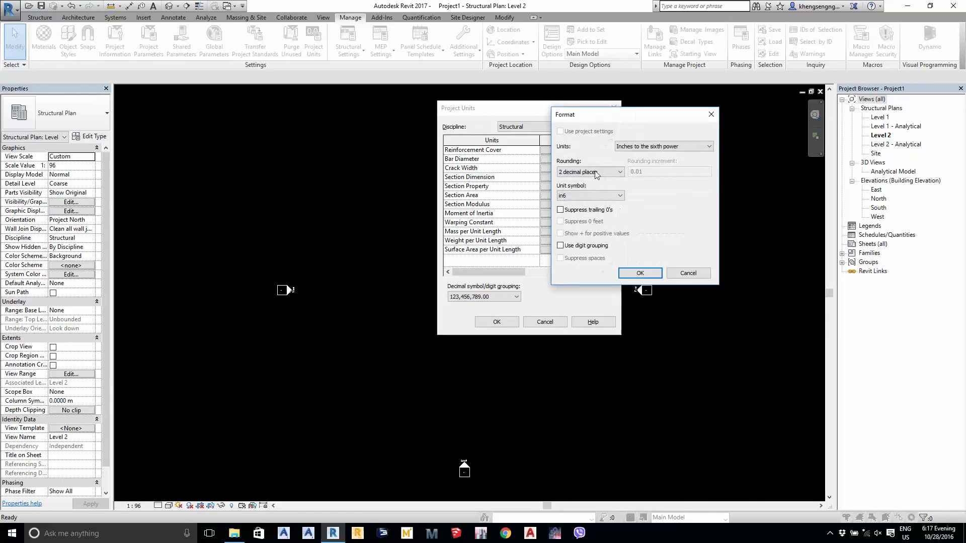
{"action": "left_click", "coordinate": [659, 147]}
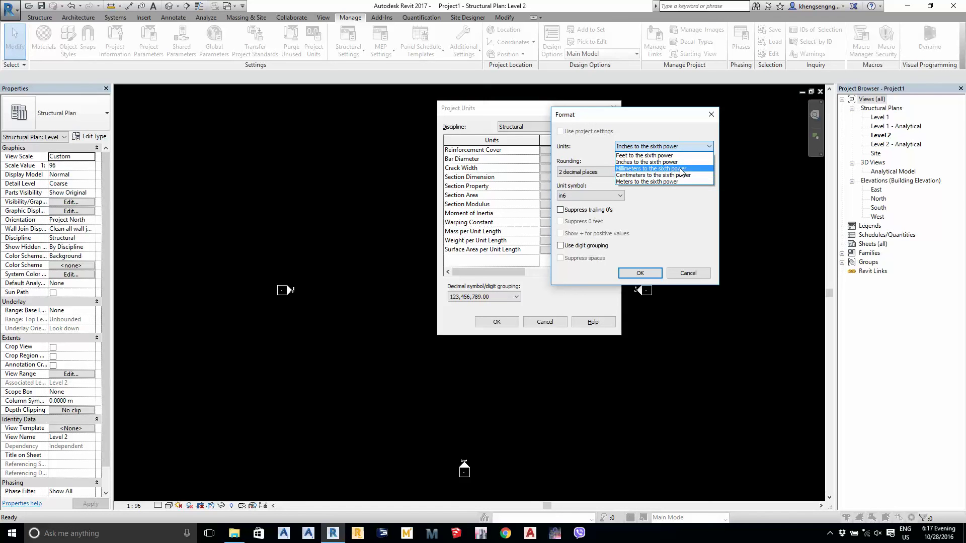
{"action": "left_click", "coordinate": [686, 181]}
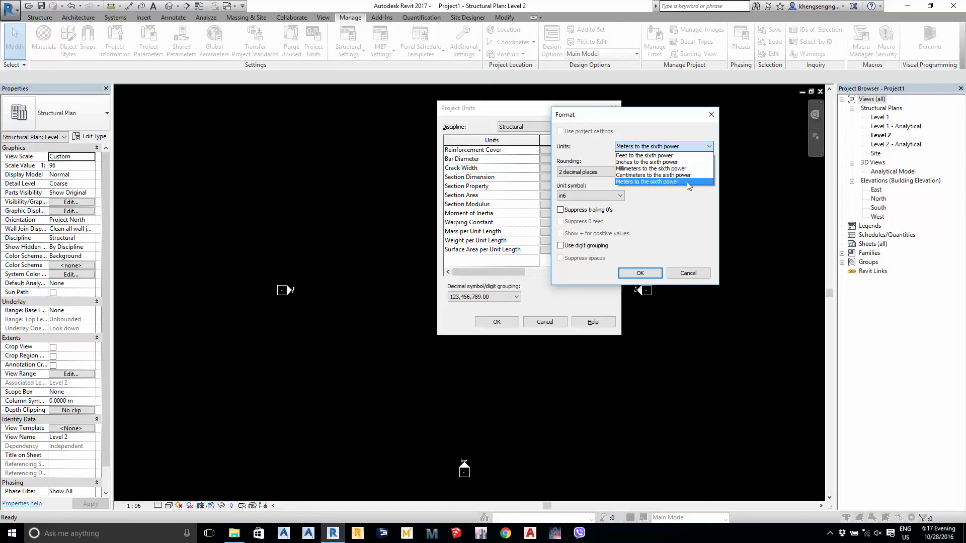
{"action": "left_click", "coordinate": [639, 273]}
{"action": "left_click_drag", "start_coordinate": [575, 272], "coordinate": [482, 273]}
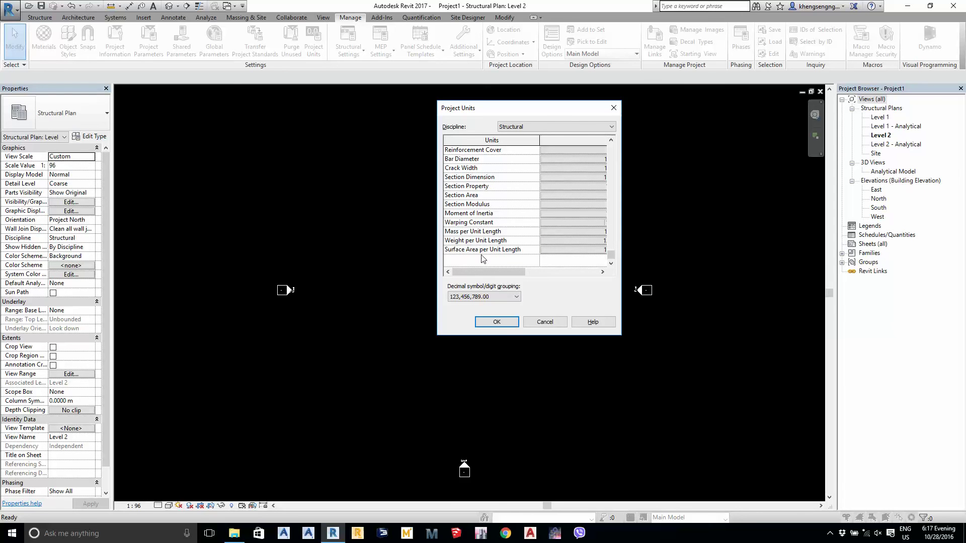
Set Weight per Unit Length to kilonewtons per meter (kN/m)
{"action": "left_click", "coordinate": [548, 240]}
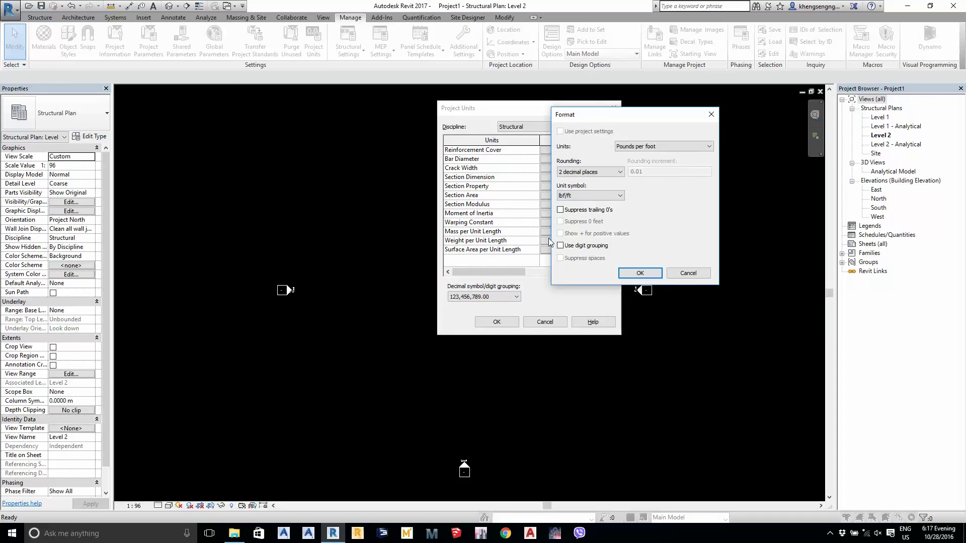
{"action": "left_click", "coordinate": [638, 147]}
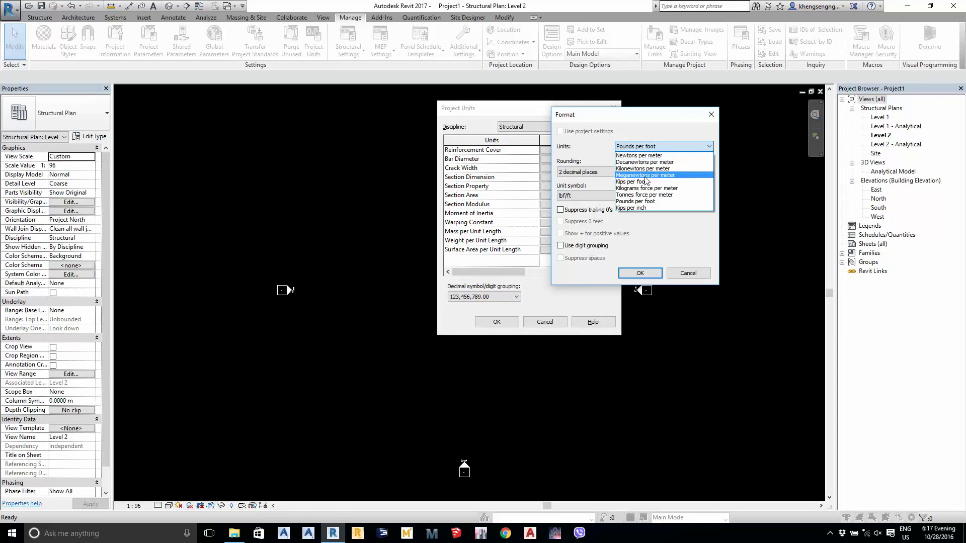
{"action": "left_click", "coordinate": [646, 168]}
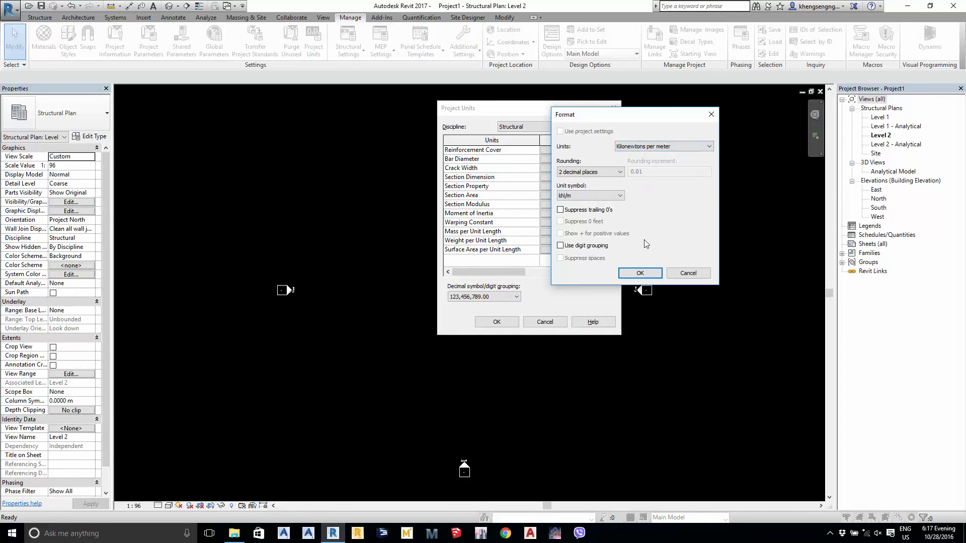
{"action": "left_click", "coordinate": [639, 273]}
{"action": "mouse_move", "coordinate": [472, 272]}
{"action": "left_mouse_down"}
{"action": "mouse_move", "coordinate": [544, 274]}
{"action": "mouse_move", "coordinate": [470, 274]}
{"action": "left_mouse_up"}
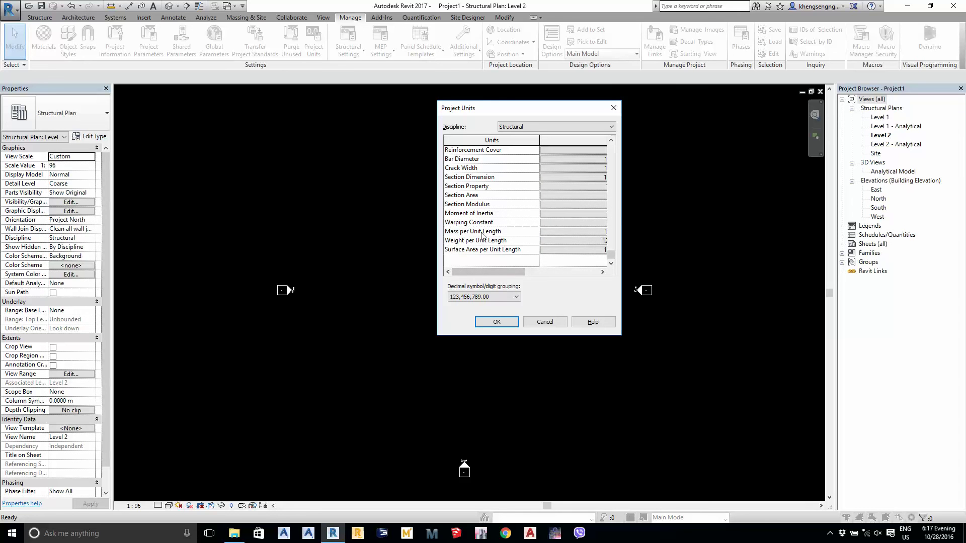
Set Mass per Unit Length to kilograms per meter (kg/m)
{"action": "left_click", "coordinate": [561, 231]}
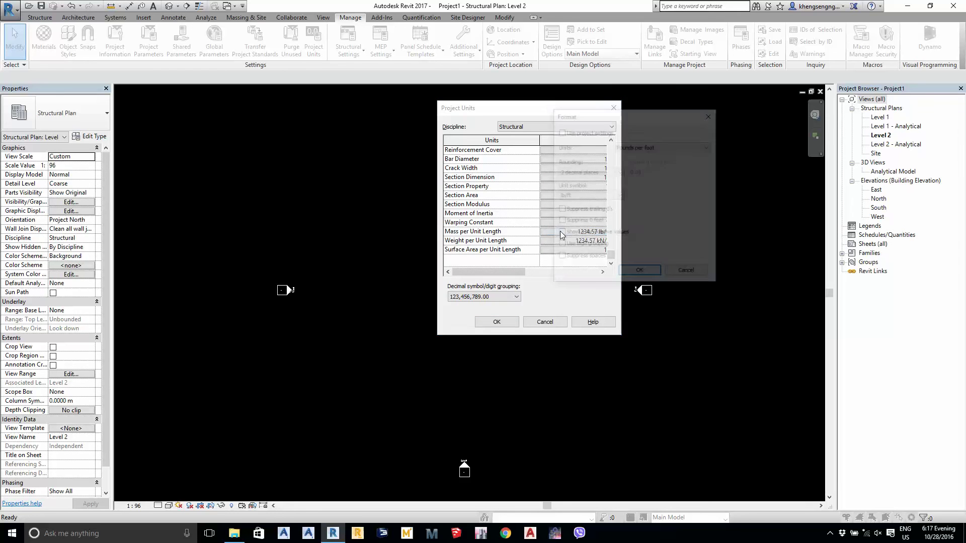
{"action": "left_click", "coordinate": [643, 146]}
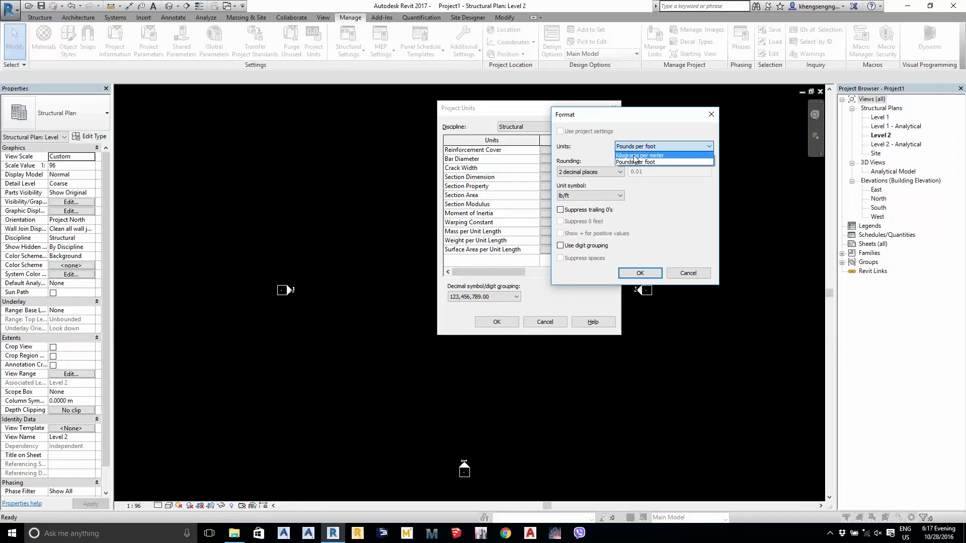
{"action": "left_click", "coordinate": [635, 156]}
{"action": "left_click", "coordinate": [637, 274]}
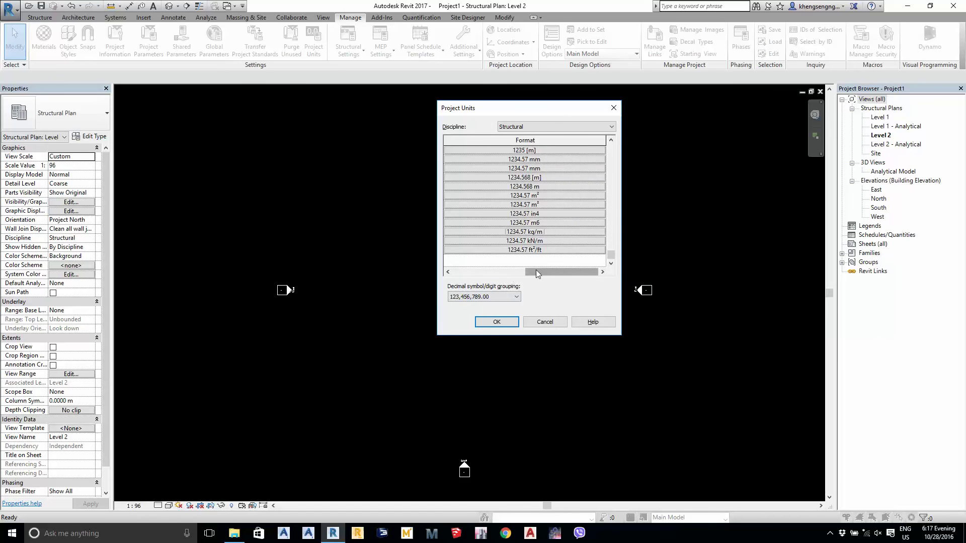
{"action": "left_click_drag", "start_coordinate": [536, 271], "coordinate": [455, 272]}
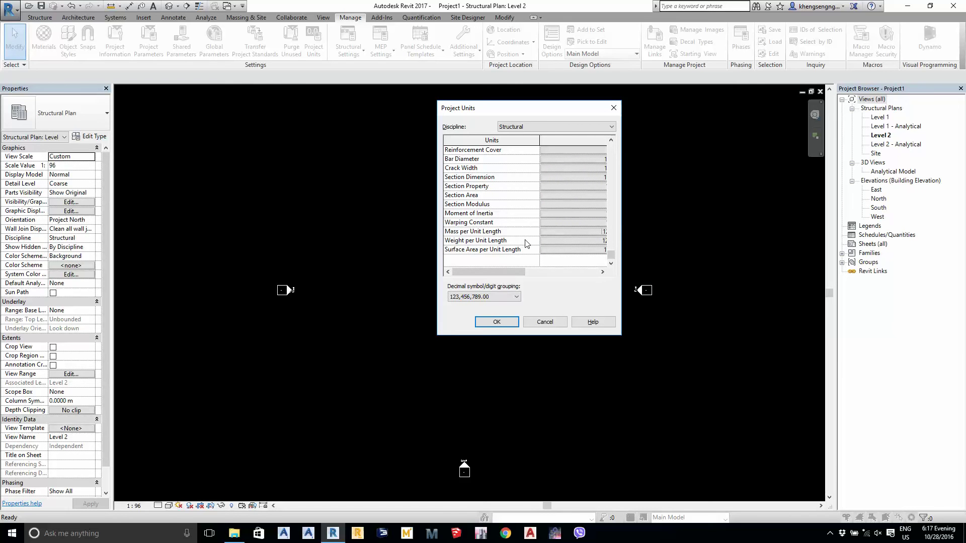
Recheck that Weight per Unit Length remains kilonewtons per meter
{"action": "left_click", "coordinate": [559, 240]}
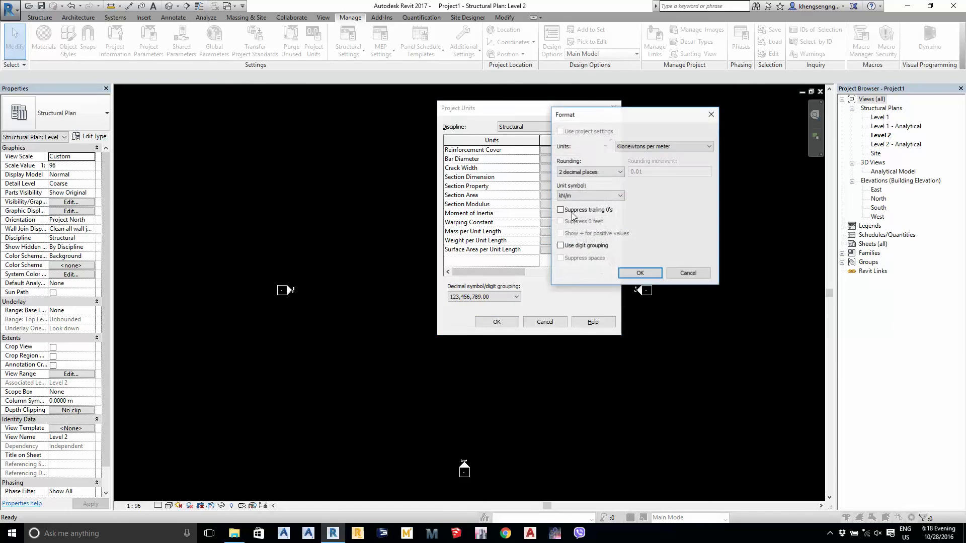
{"action": "left_click", "coordinate": [654, 146]}
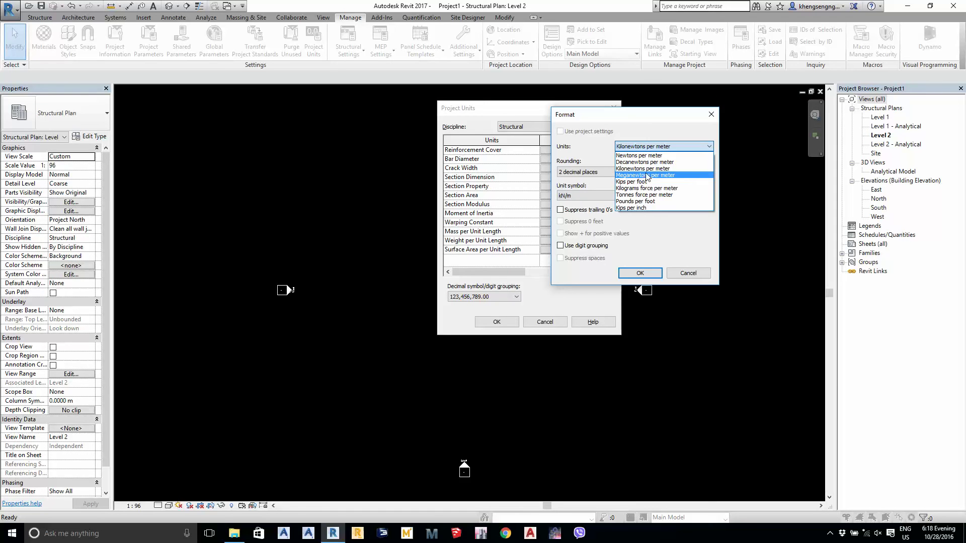
{"action": "left_click", "coordinate": [647, 169]}
{"action": "left_click", "coordinate": [640, 273]}
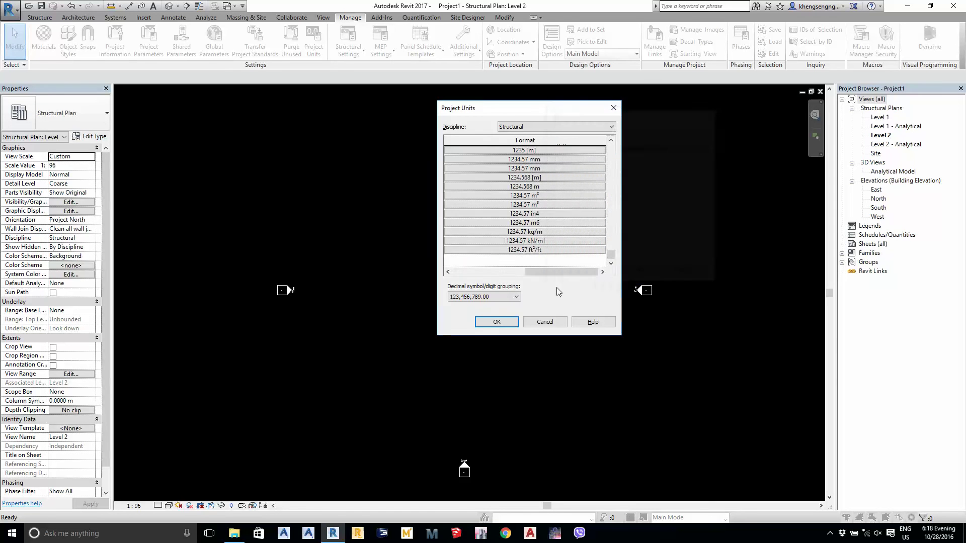
{"action": "left_click", "coordinate": [547, 271]}
{"action": "left_click_drag", "start_coordinate": [538, 273], "coordinate": [466, 271]}
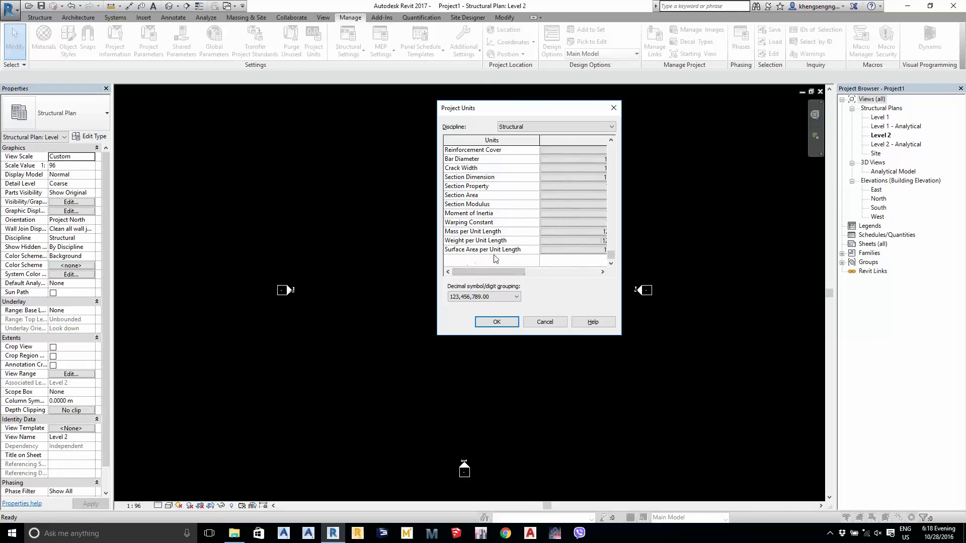
Set Surface Area per Unit Length to square meters per meter (m²/m)
{"action": "left_click", "coordinate": [560, 249]}
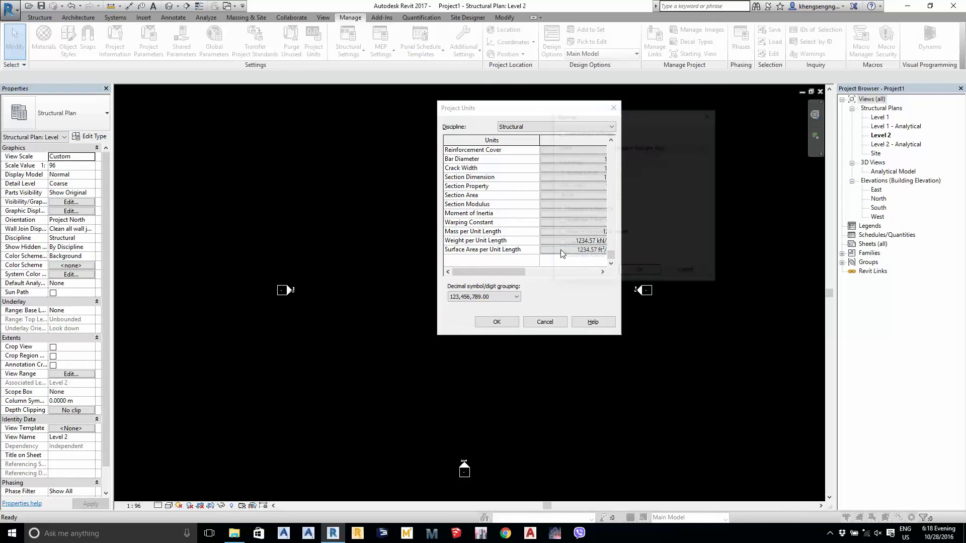
{"action": "left_click", "coordinate": [645, 149]}
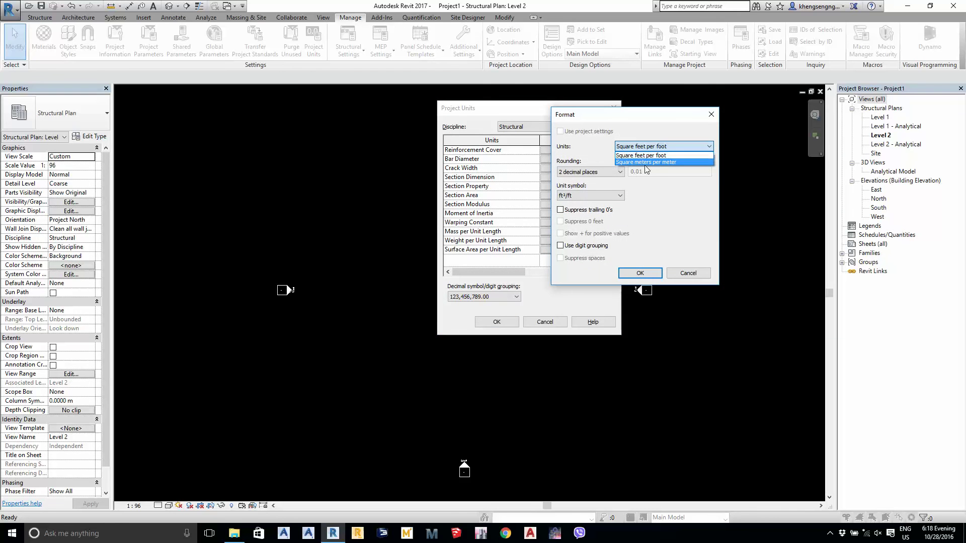
{"action": "key", "text": "Return"}
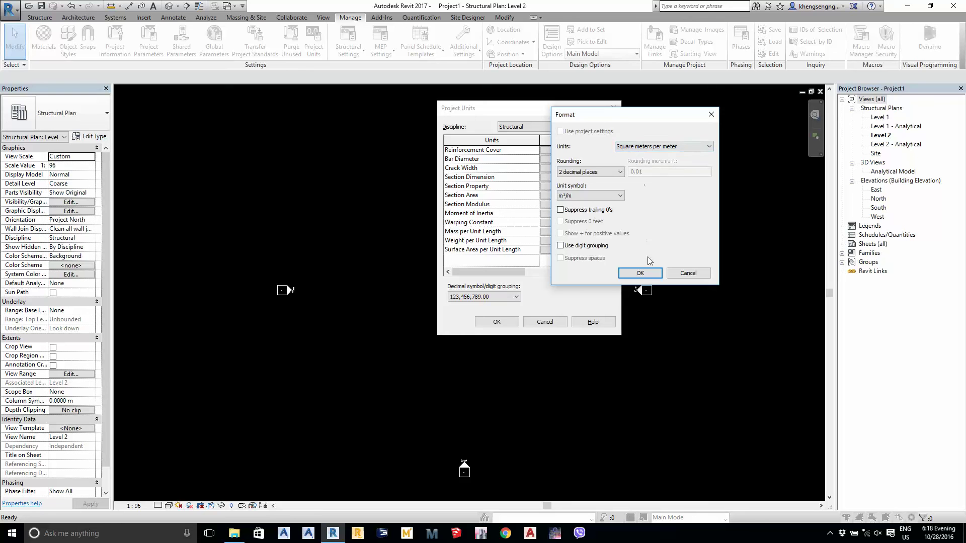
{"action": "left_click", "coordinate": [647, 273]}
Apply the Project Units, accept the reinforcement rounding warning, and return to the Level 2 plan
{"action": "left_click", "coordinate": [492, 321]}
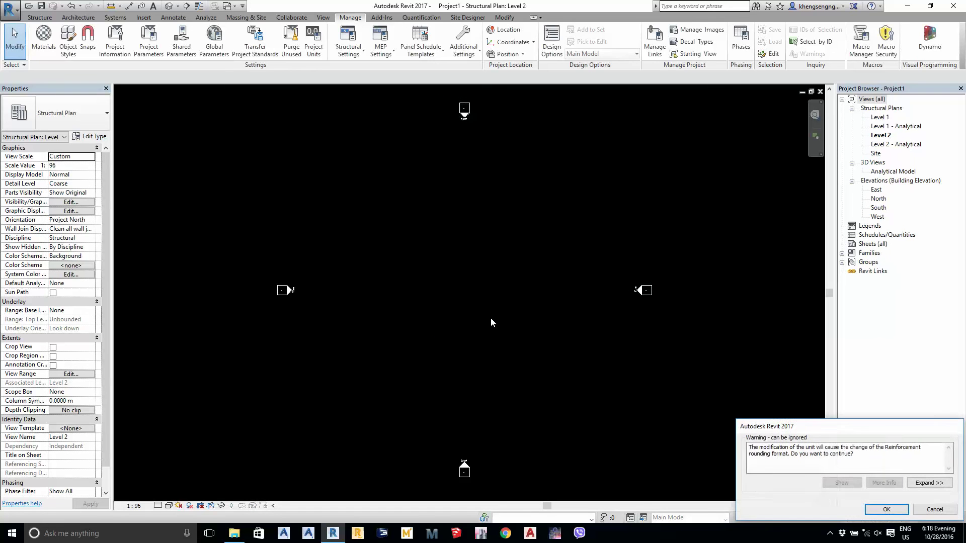
{"action": "left_click", "coordinate": [886, 509]}
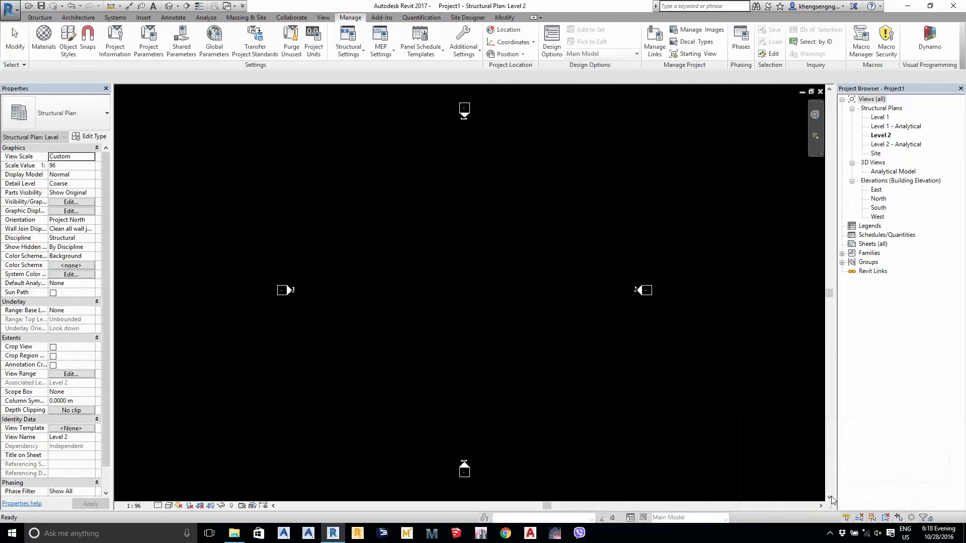
{"action": "middle_click_drag", "start_coordinate": [619, 410], "coordinate": [597, 425]}
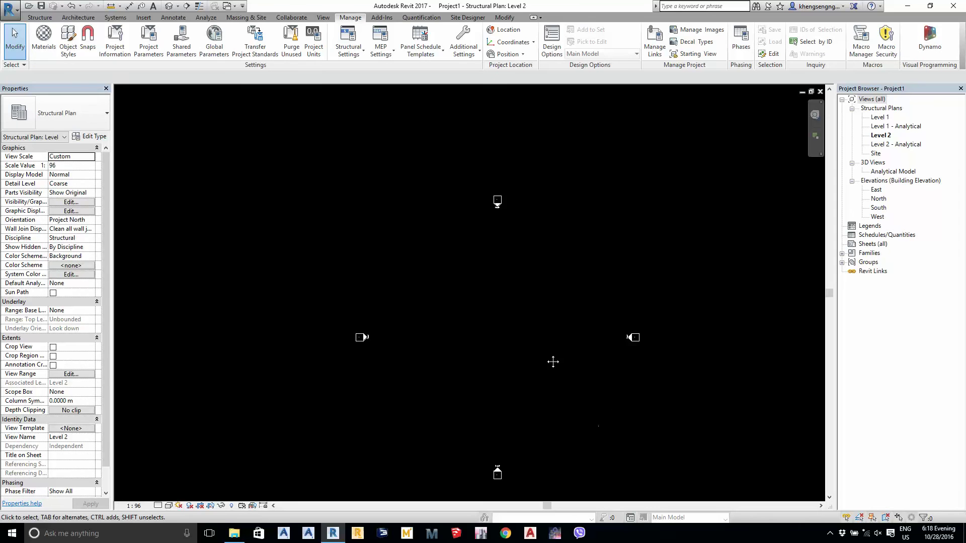